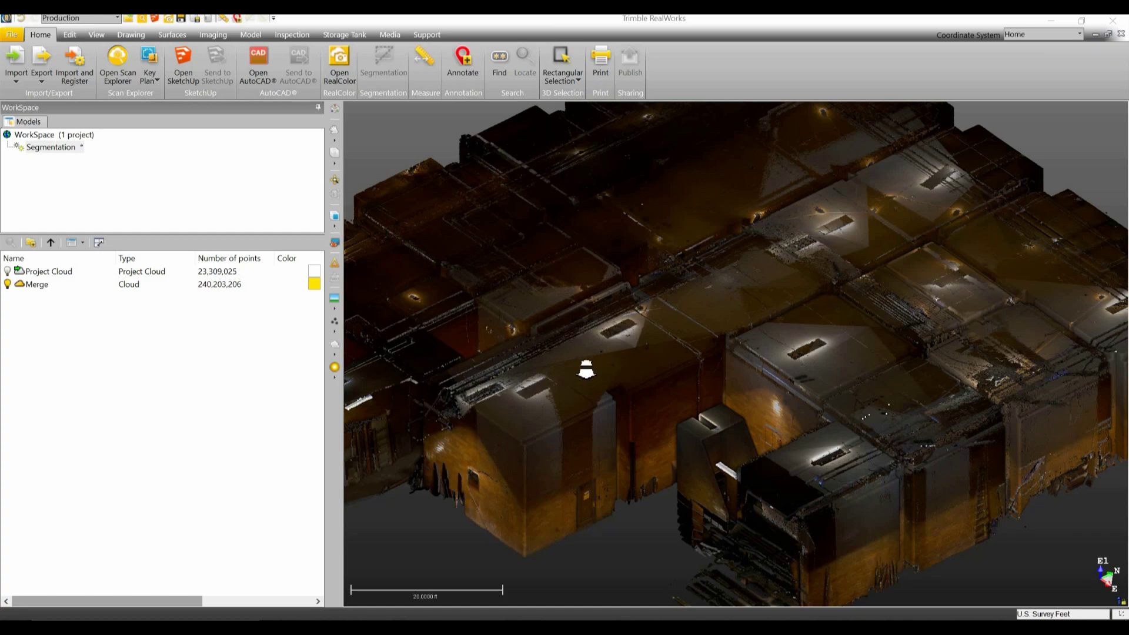
Step: Create a limit box centred on the middle of the building's point cloud
scroll(586, 370, "down", 5)
left_click_drag(575, 393, 631, 384)
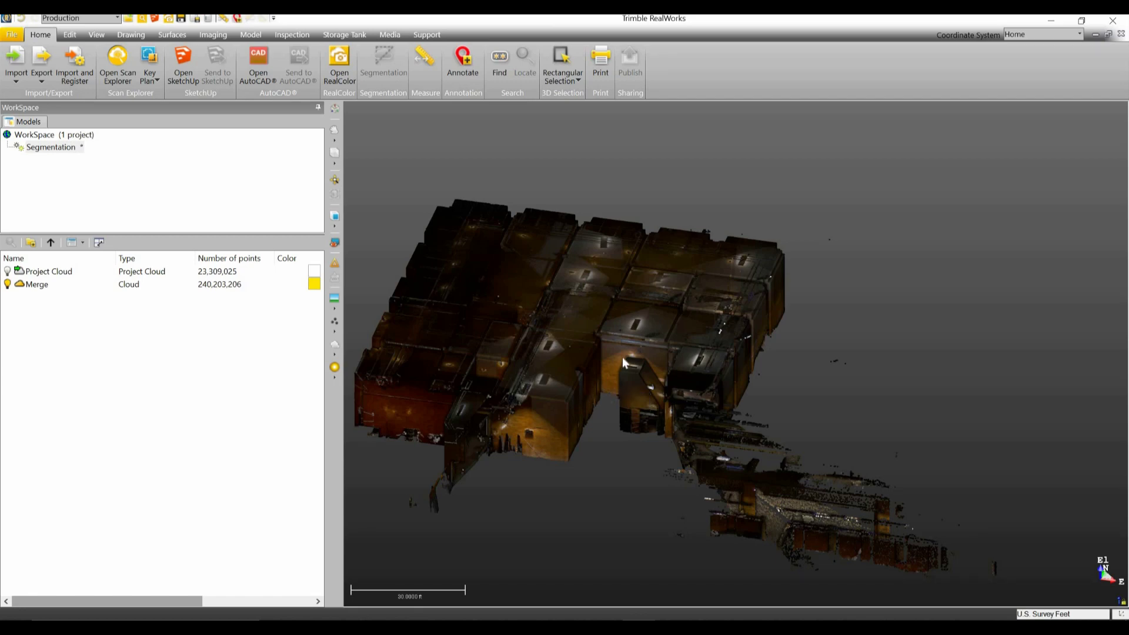
left_click_drag(569, 360, 400, 374)
left_click_drag(706, 341, 592, 370)
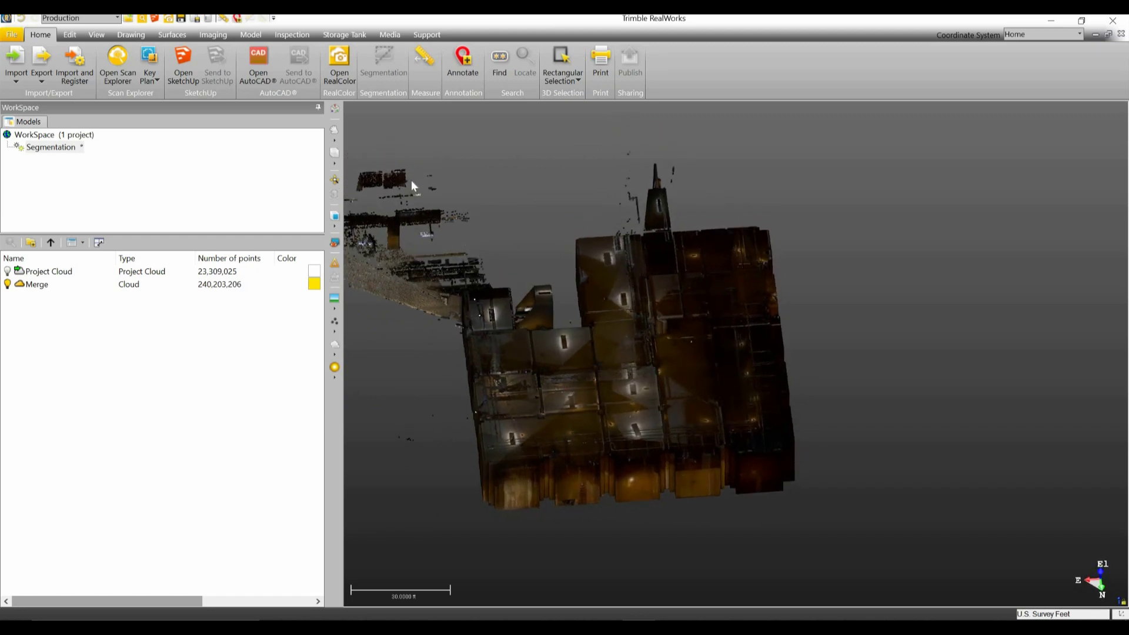
left_click(335, 109)
left_click(621, 352)
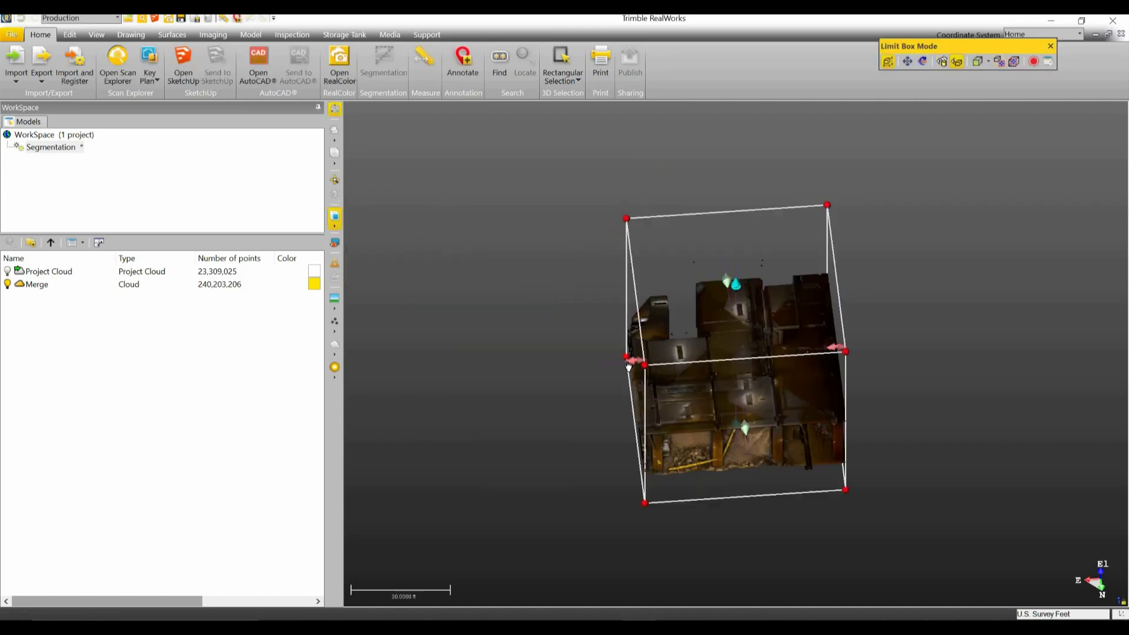
Step: Extend the limit box on its east, west, north and south sides to enclose the whole building footprint
left_click_drag(633, 359, 479, 372)
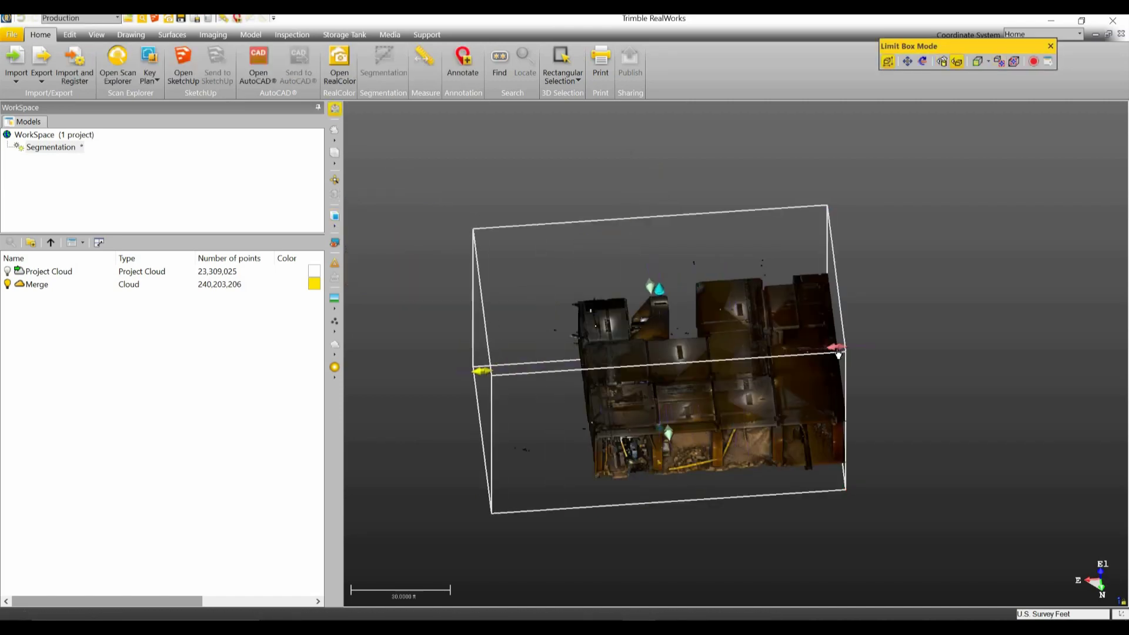
left_click_drag(845, 351, 962, 334)
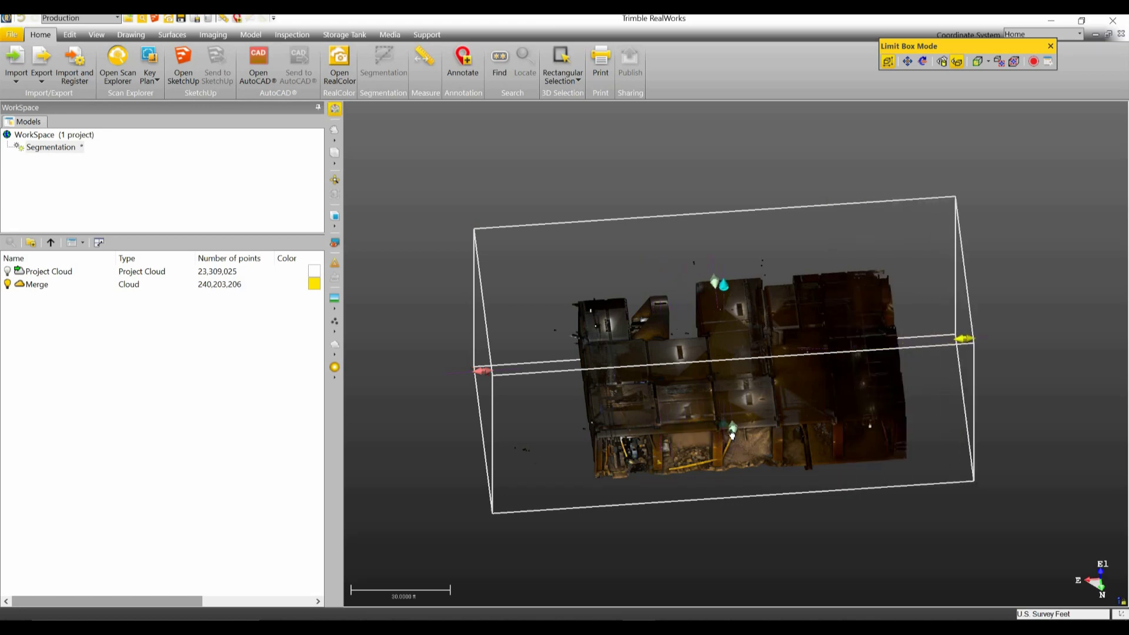
left_click_drag(748, 529, 748, 538)
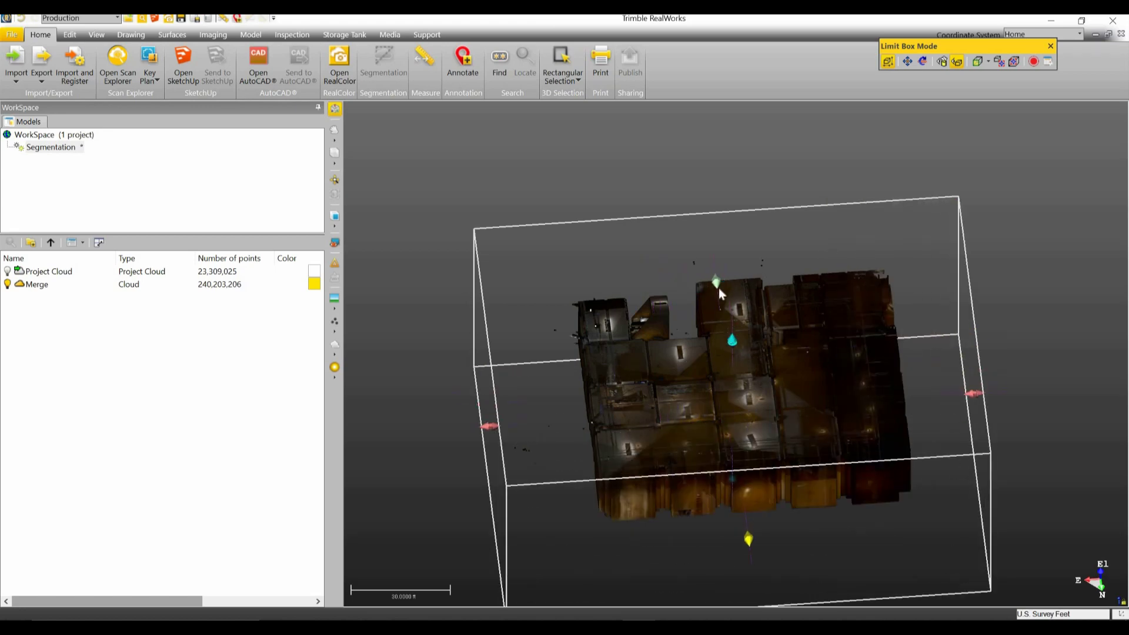
left_click_drag(708, 214, 701, 187)
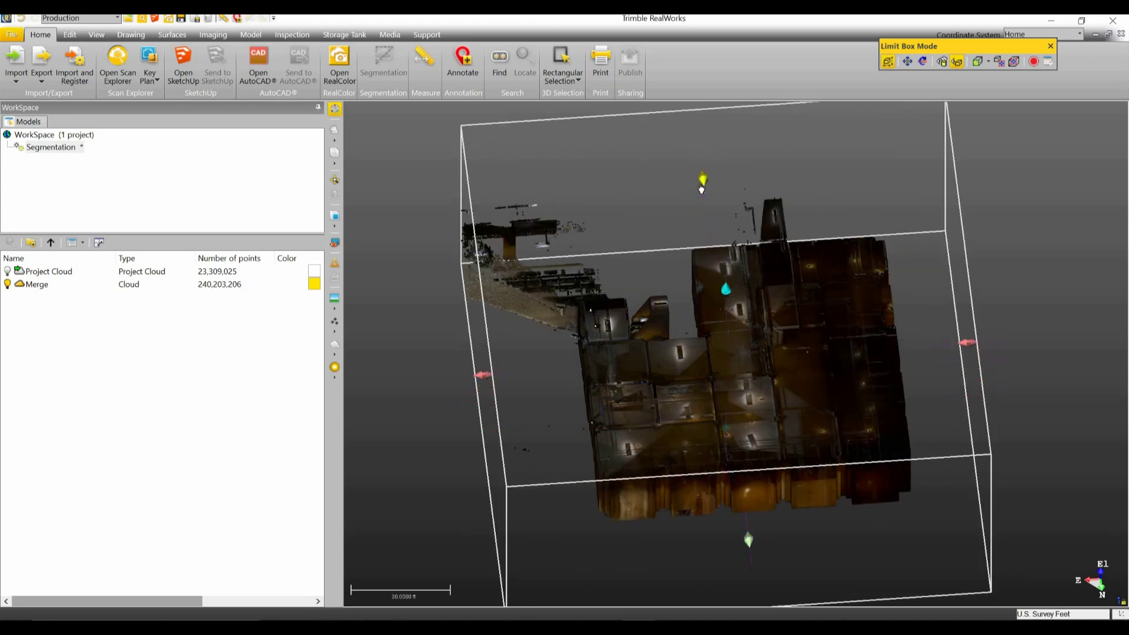
Step: Lower the limit box's top face and raise its bottom face to cut away the building's ceiling and floor
left_click_drag(777, 348, 808, 496)
scroll(786, 352, "up", 5)
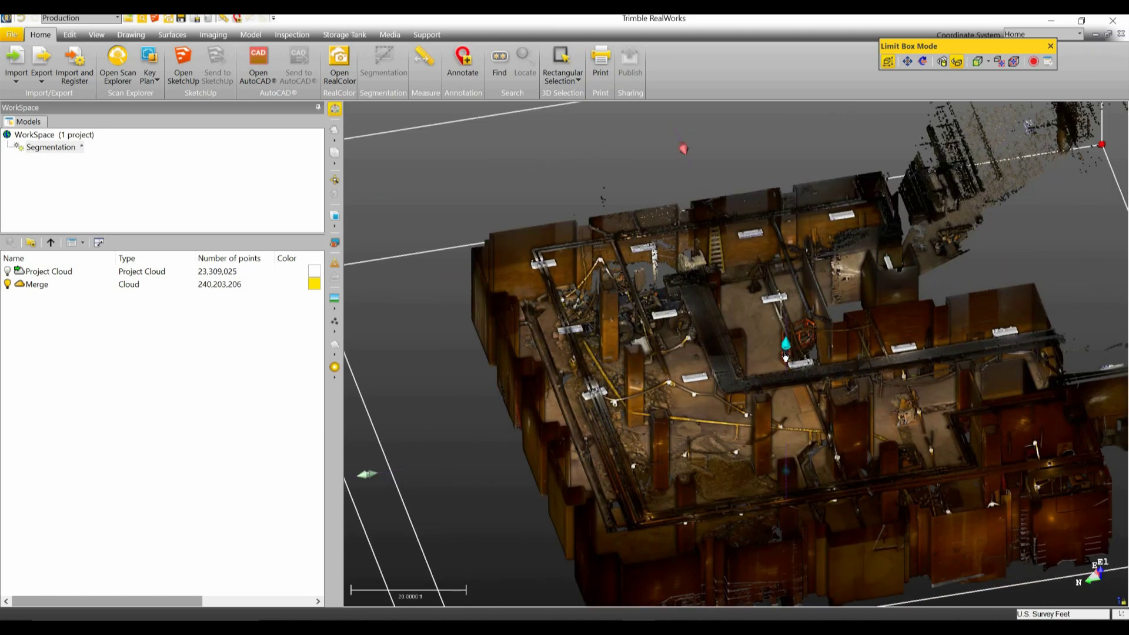
left_click_drag(786, 356, 820, 383)
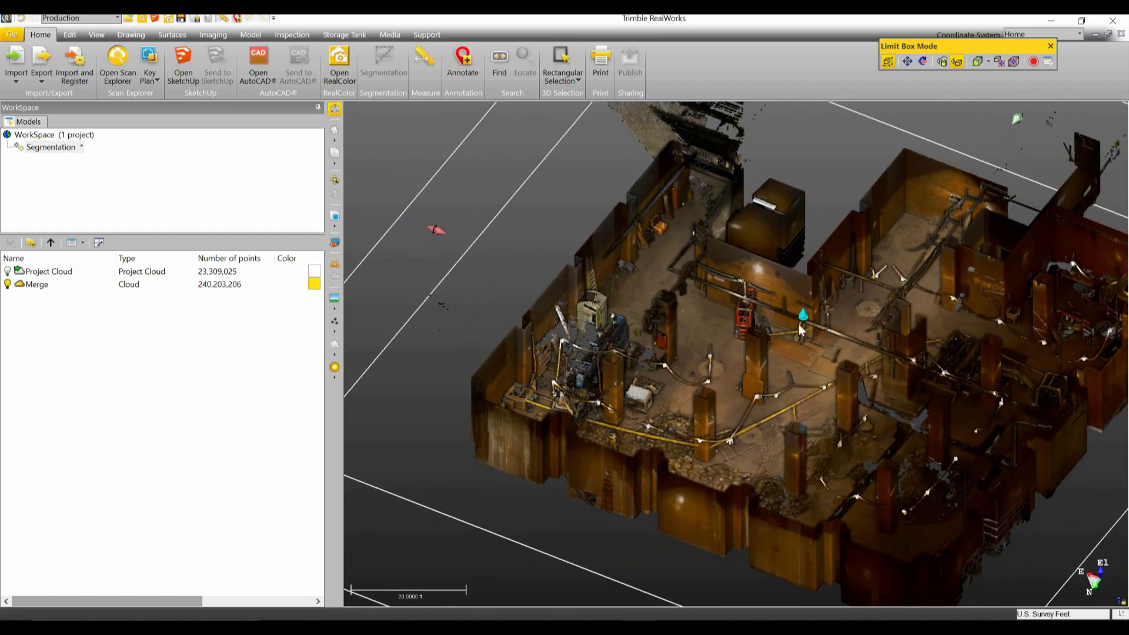
left_click_drag(802, 326, 799, 343)
mouse_move(733, 393)
left_mouse_down()
mouse_move(730, 380)
mouse_move(713, 383)
mouse_move(809, 471)
mouse_move(811, 402)
left_mouse_up()
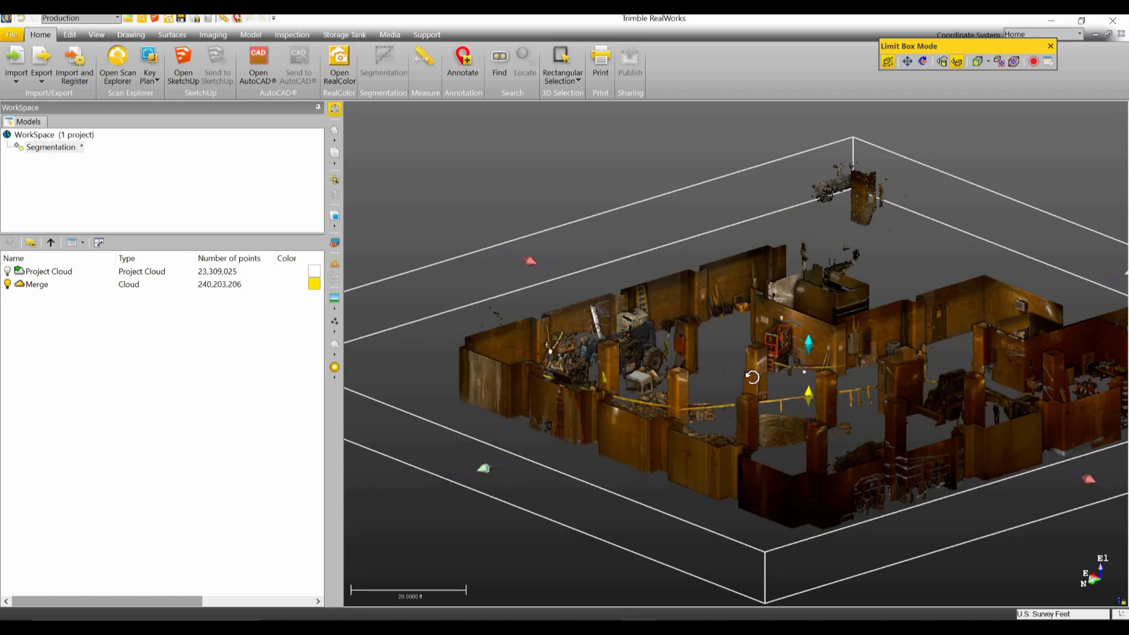
Step: Examine the horizontal slice from several angles, checking the columns, rubble piles, equipment and outer walls
left_click_drag(752, 377, 726, 307)
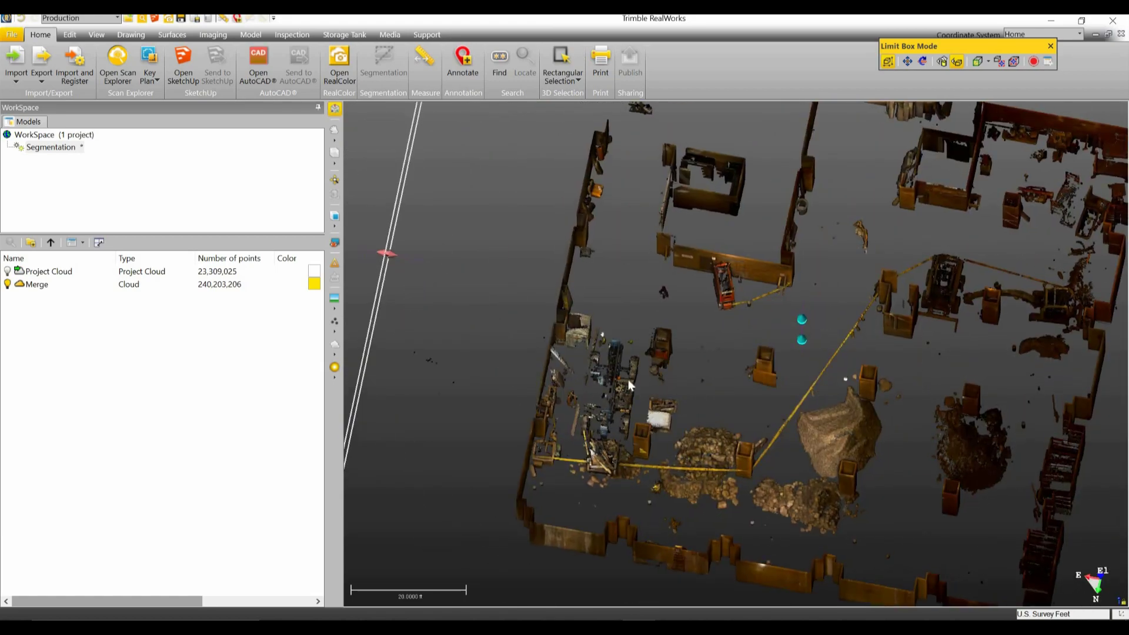
left_click_drag(680, 408, 574, 440)
scroll(588, 424, "up", 5)
left_click_drag(610, 406, 532, 398)
left_click_drag(444, 399, 591, 357)
scroll(592, 358, "down", 3)
middle_click_drag(618, 338, 782, 211)
middle_click_drag(655, 309, 942, 217)
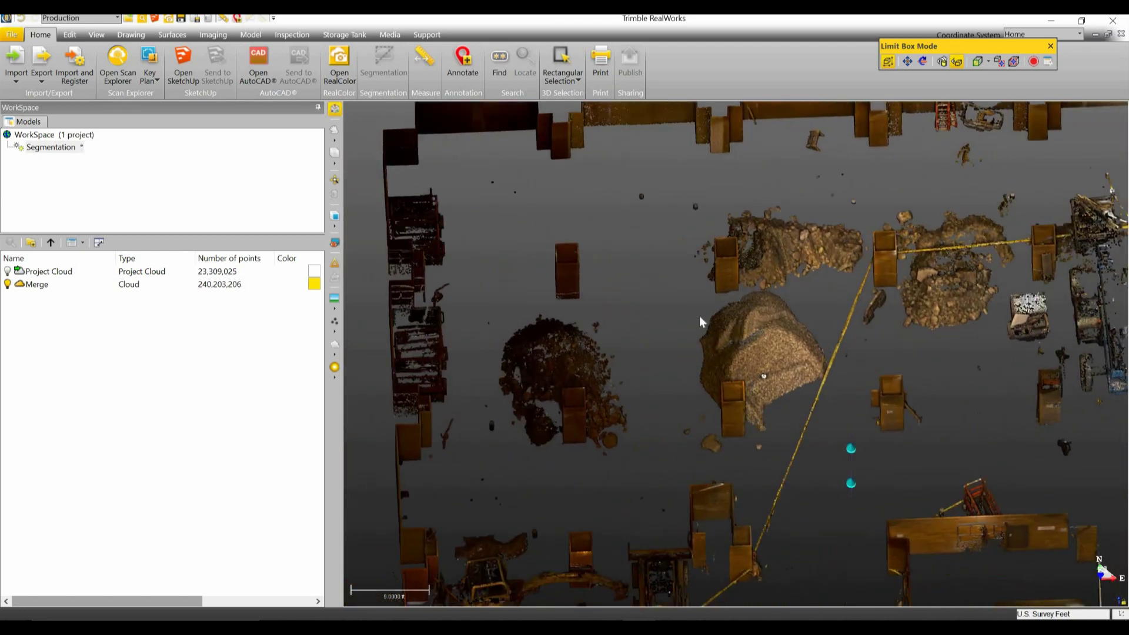
middle_click_drag(739, 362, 682, 297)
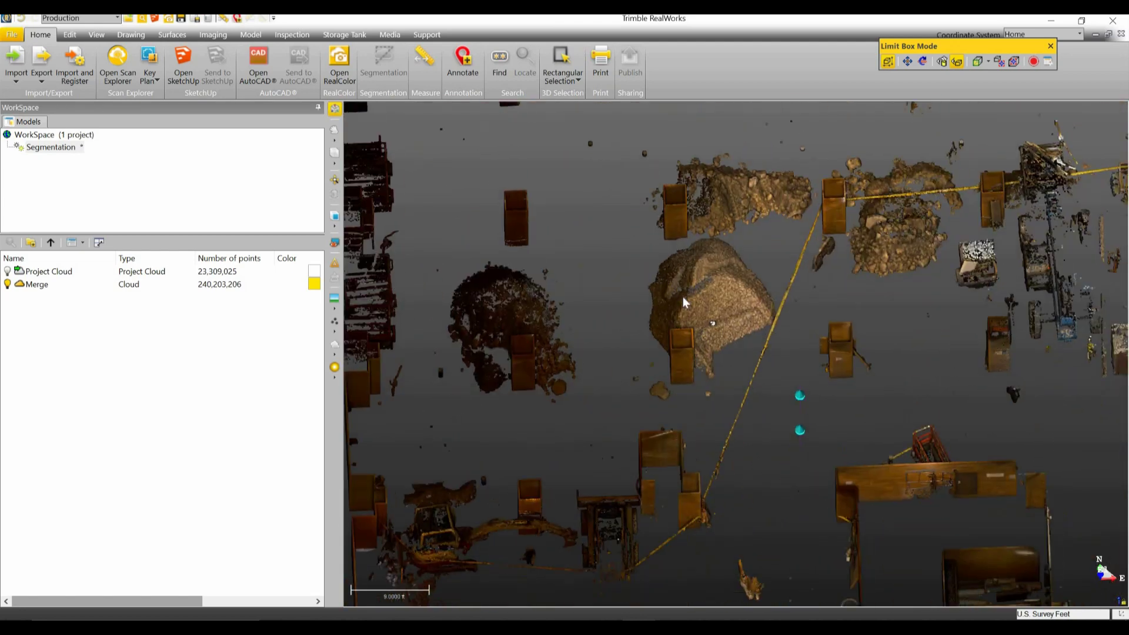
scroll(709, 292, "down", 3)
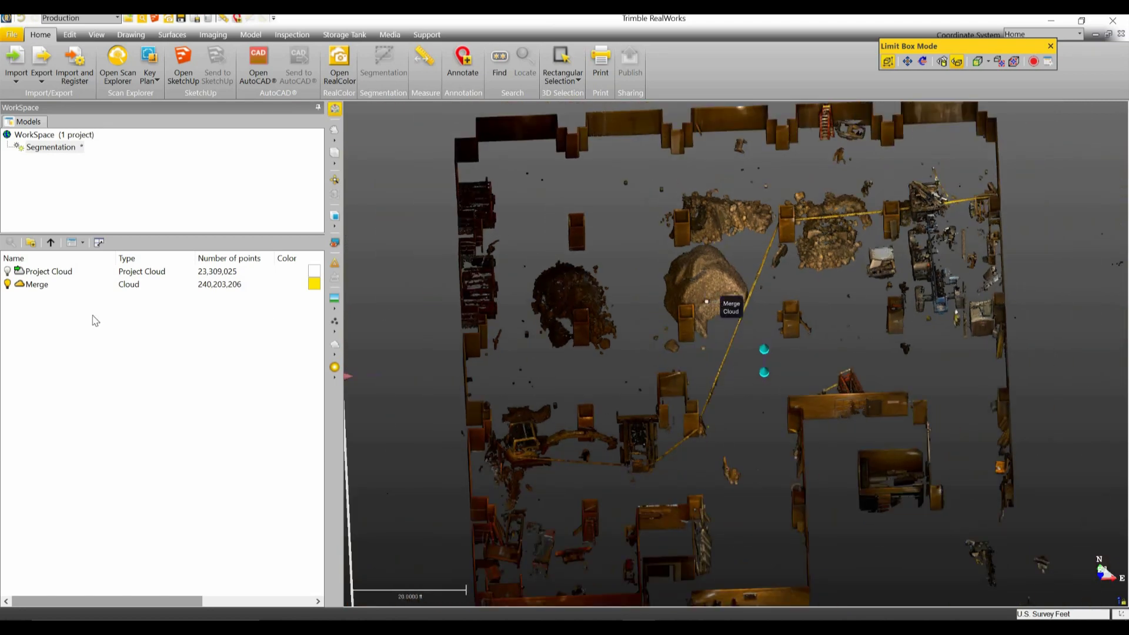
Step: Start the Segmentation tool on the Merge cloud and move its toolbar clear of the point cloud
left_click(127, 284)
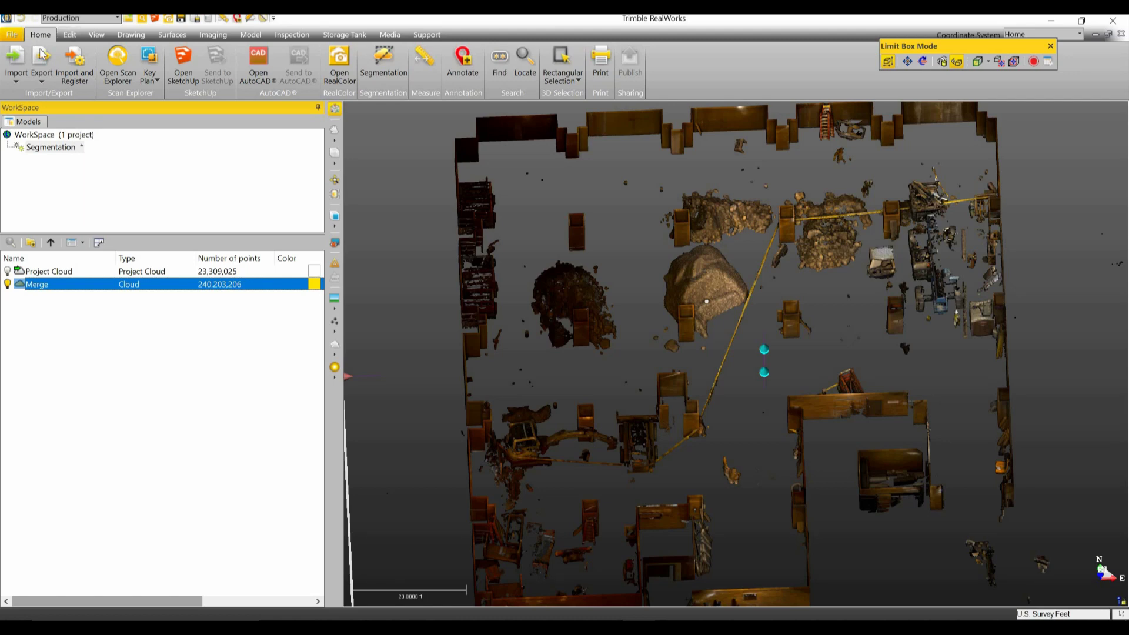
left_click(383, 66)
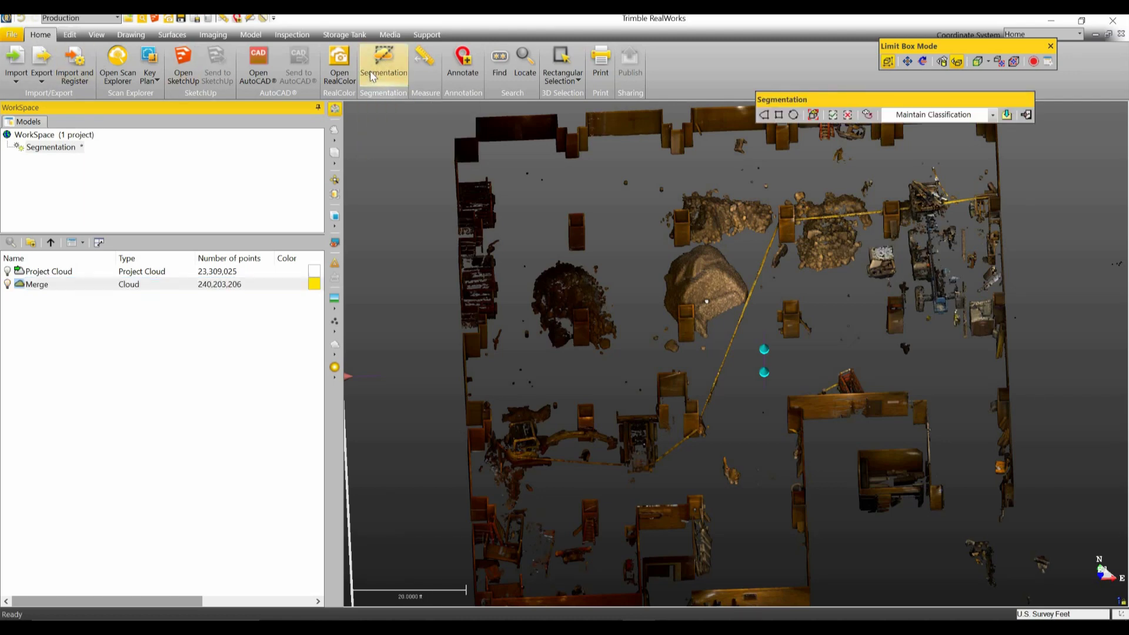
left_click_drag(704, 52, 661, 43)
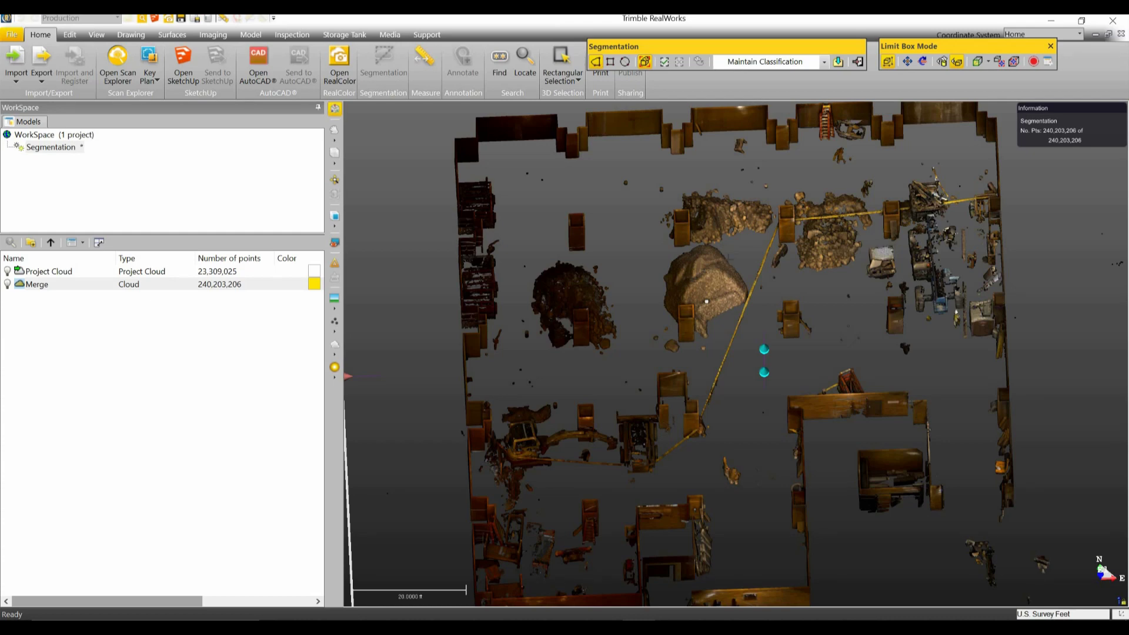
Step: Set the view to Top so the building slice is seen straight down
left_click(335, 226)
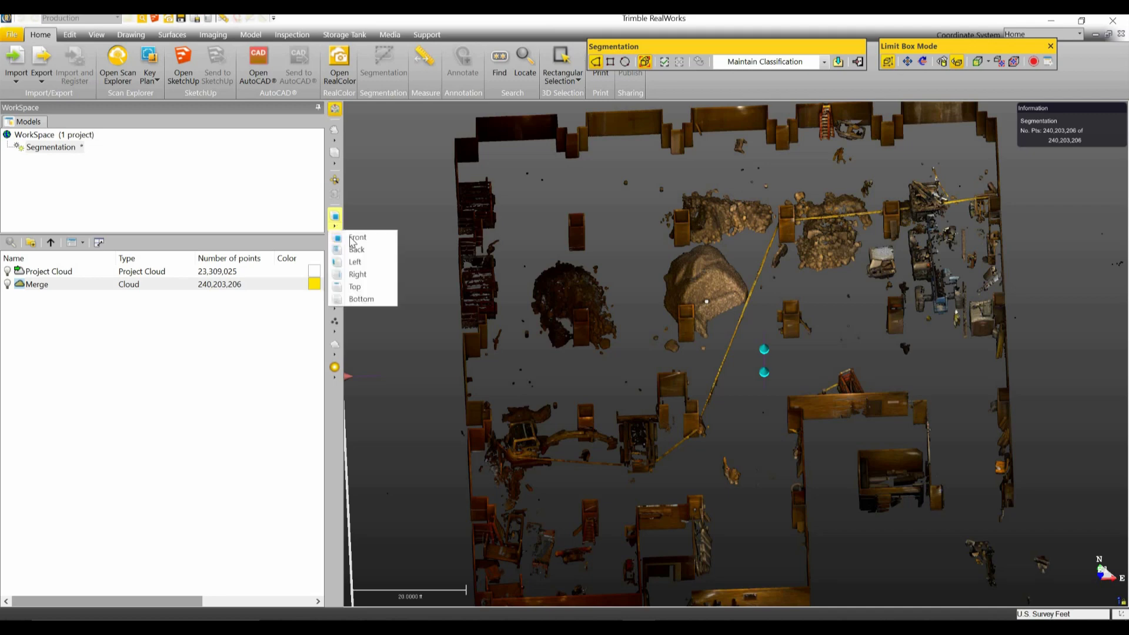
left_click(357, 287)
scroll(683, 206, "down", 2)
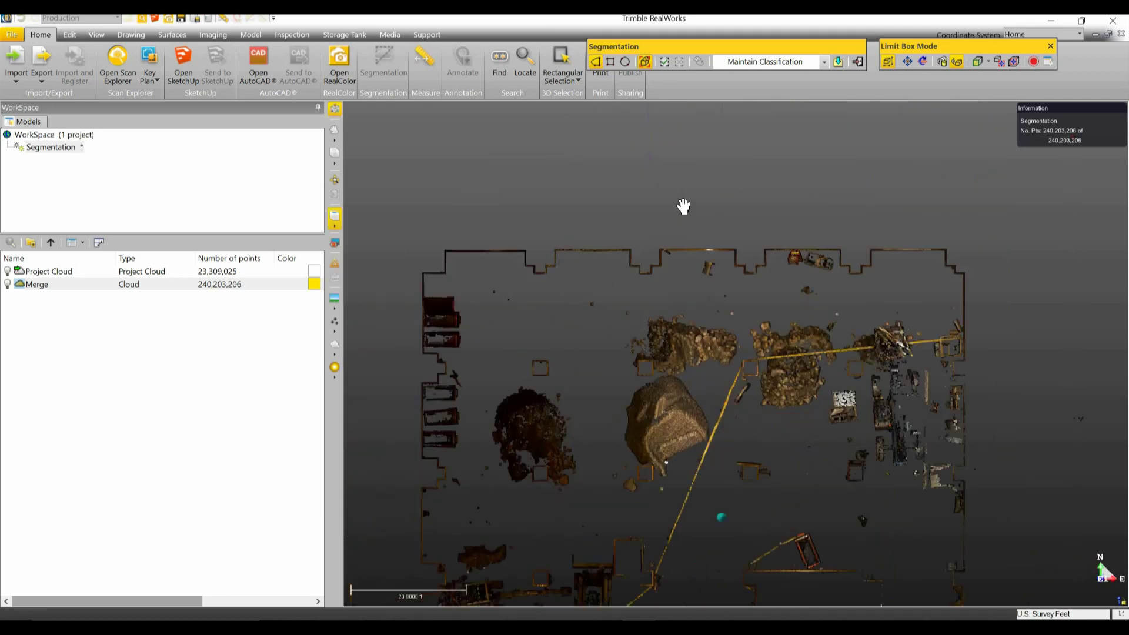
middle_click_drag(683, 206, 601, 169)
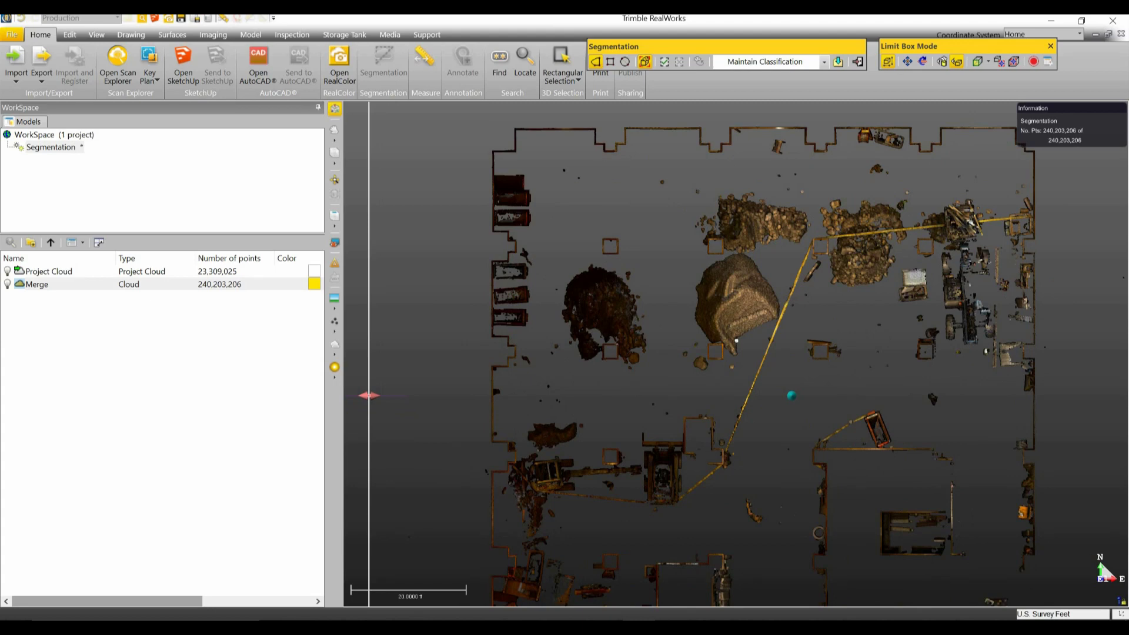
Step: Compare the slice in Perspective projection and return the view to Parallel
left_click(97, 35)
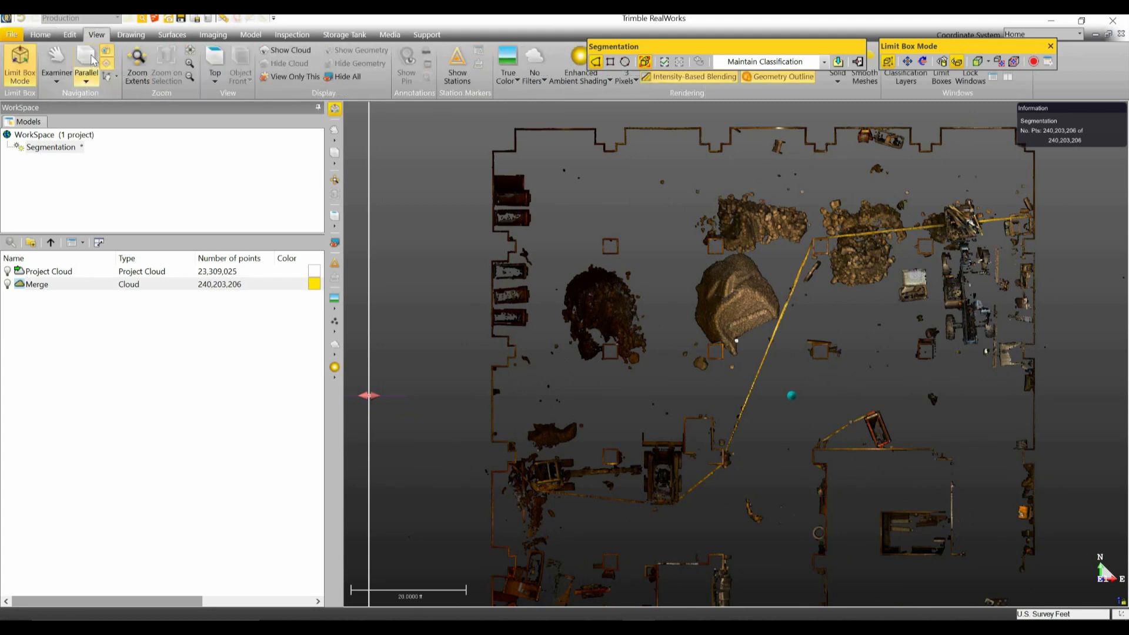
left_click(87, 82)
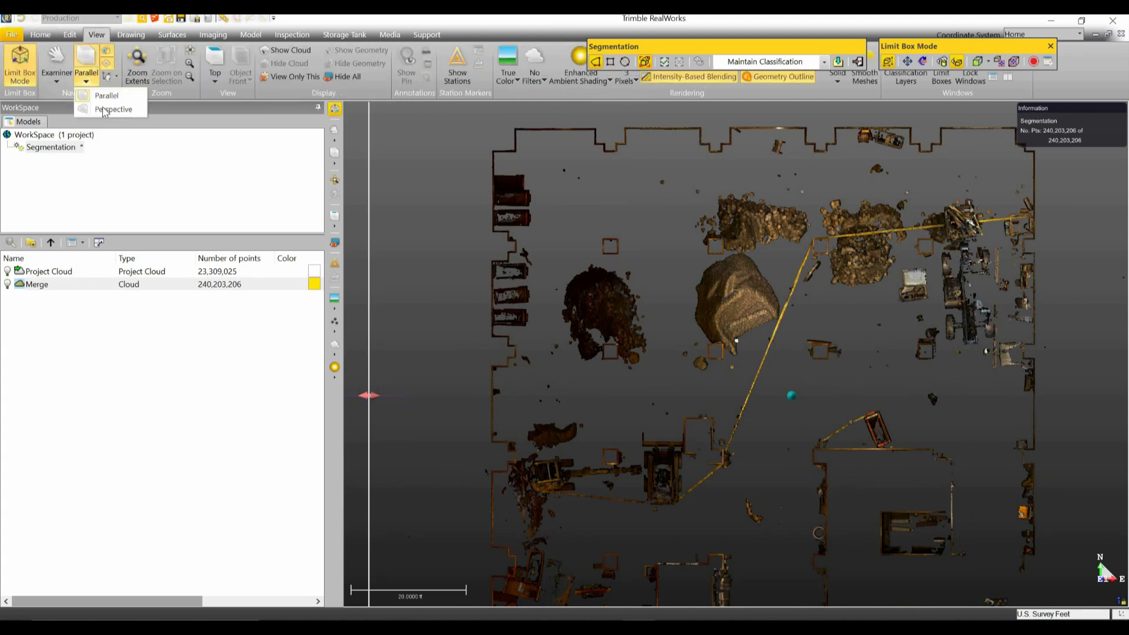
left_click(106, 110)
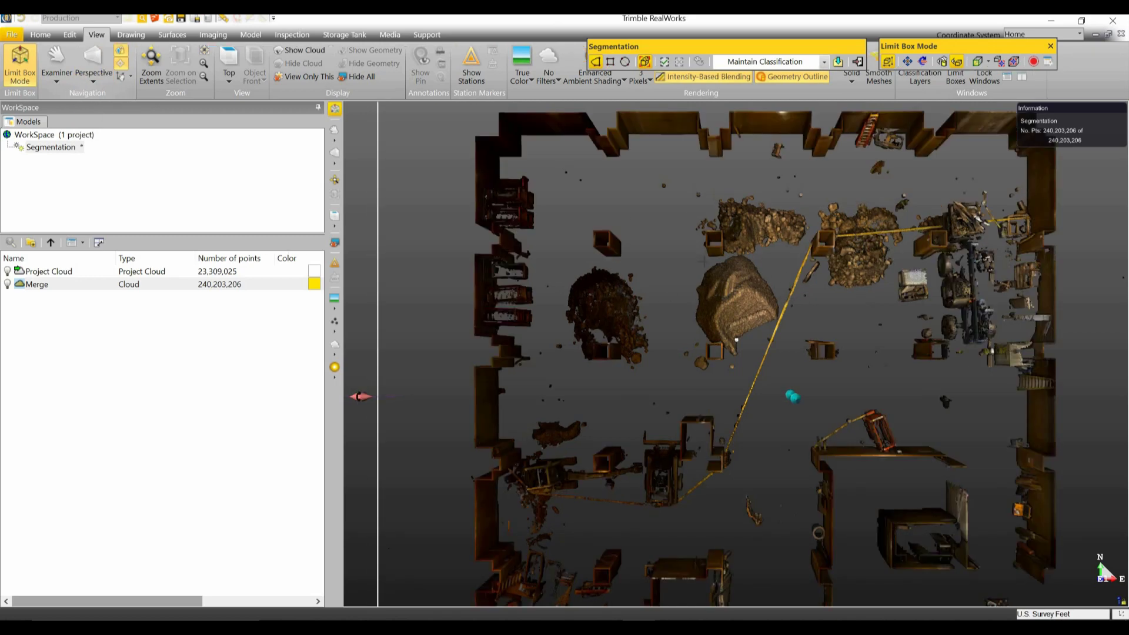
left_click(87, 82)
left_click(128, 102)
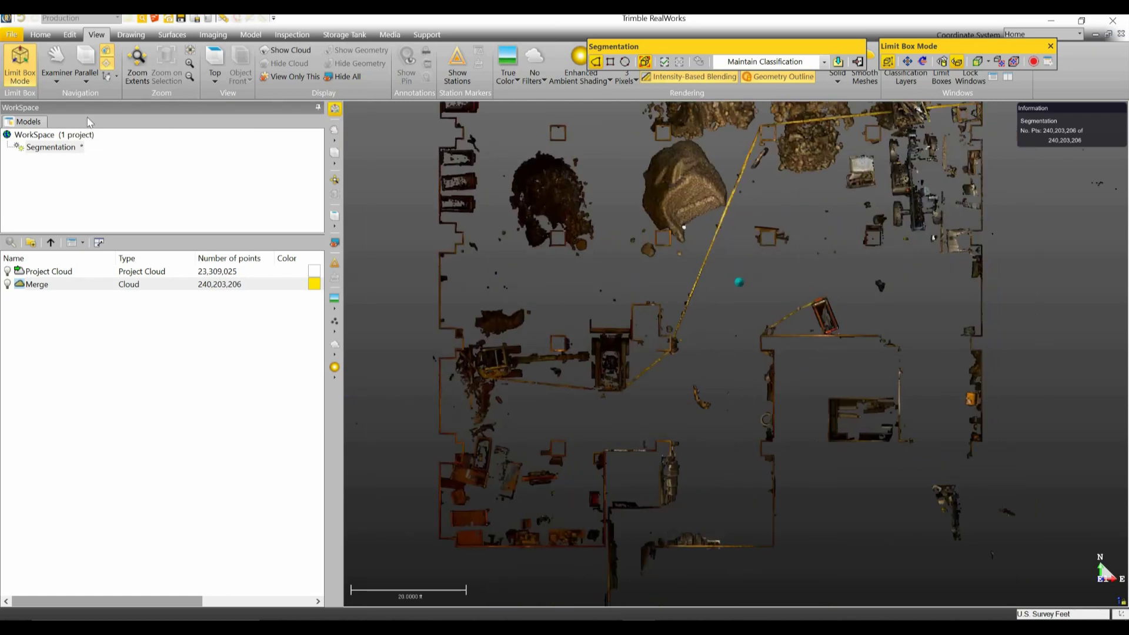
Step: Start a polygonal fence in top view just inside the northwest corner, following the west wall past the first group of lifts
left_click_drag(653, 37, 591, 30)
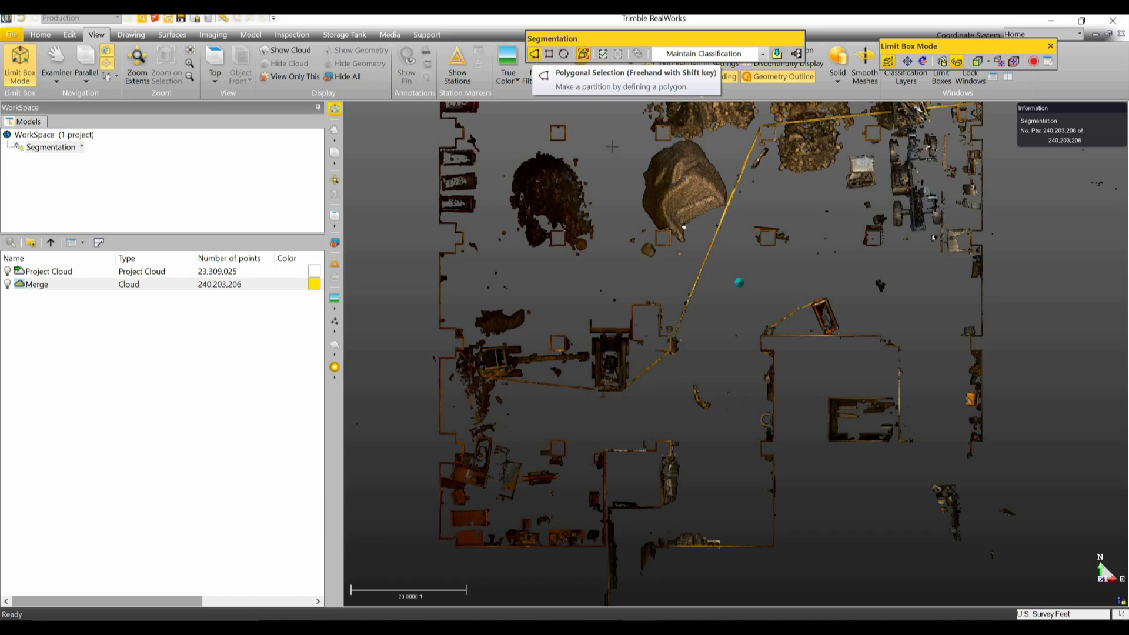
middle_click_drag(624, 208, 647, 300)
middle_click_drag(627, 245, 631, 274)
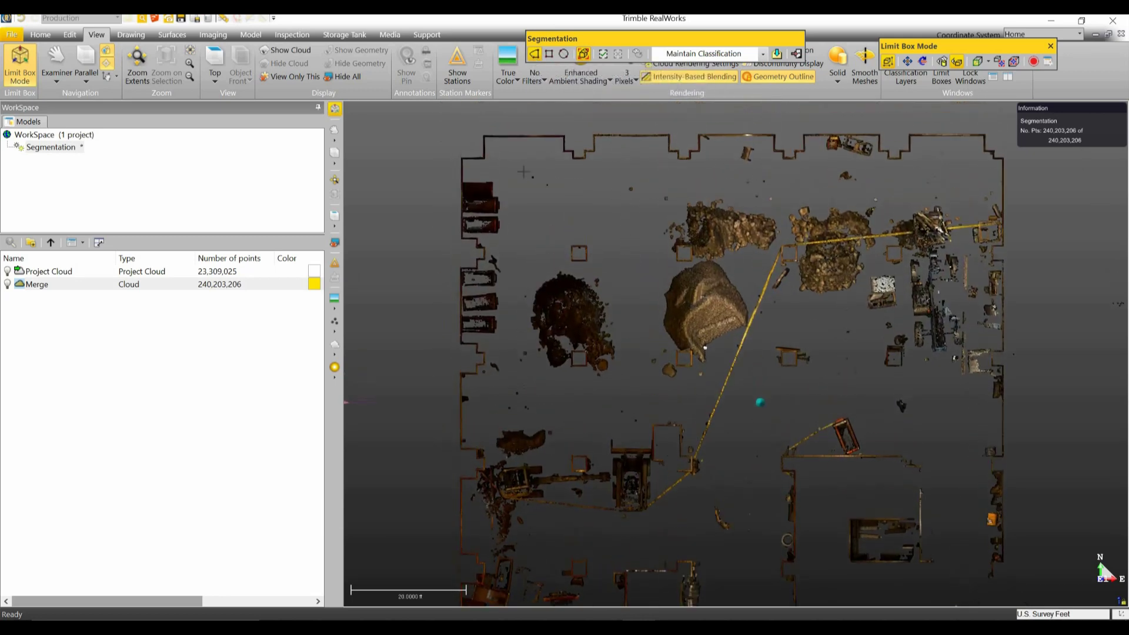
scroll(477, 177, "up", 5)
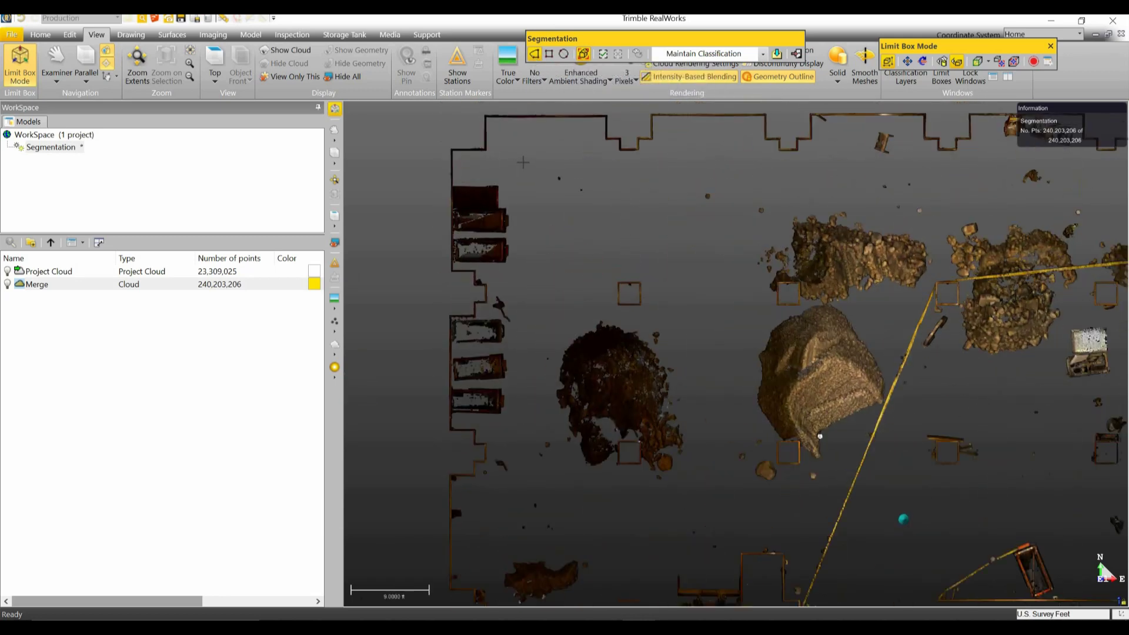
scroll(531, 206, "up", 2)
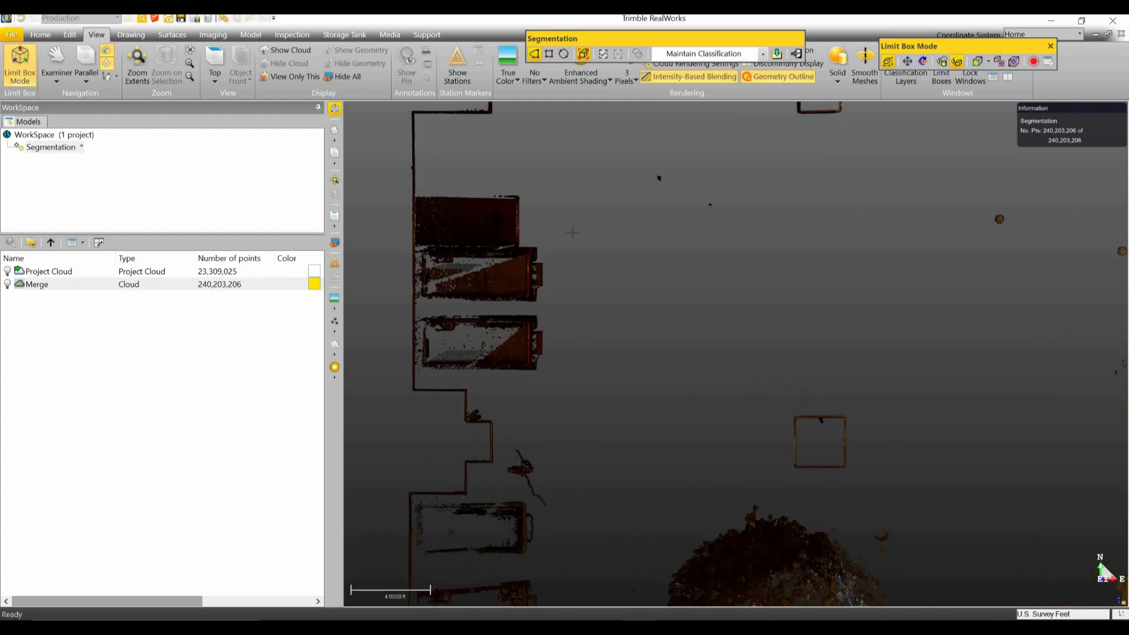
left_click_drag(514, 199, 416, 215)
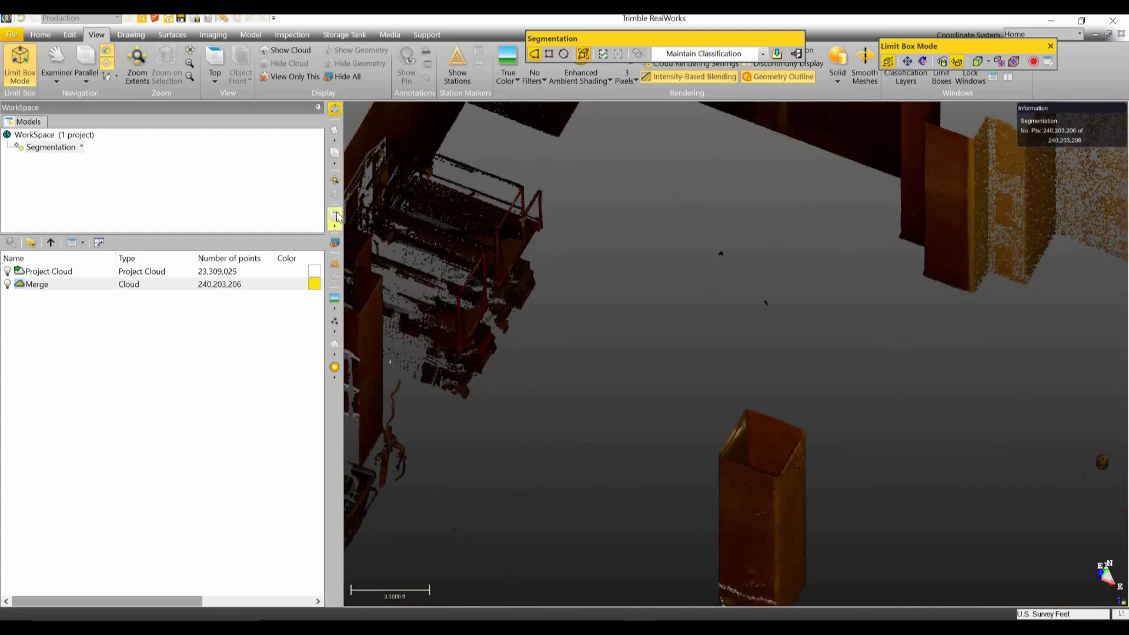
left_click(335, 216)
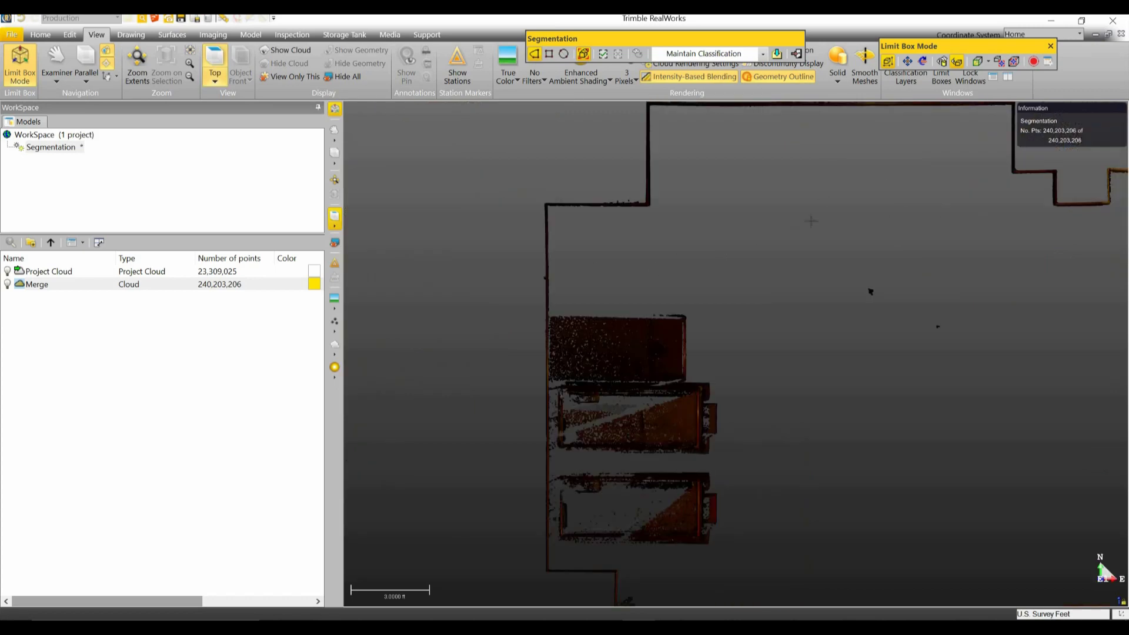
left_click(940, 206)
left_click(555, 217)
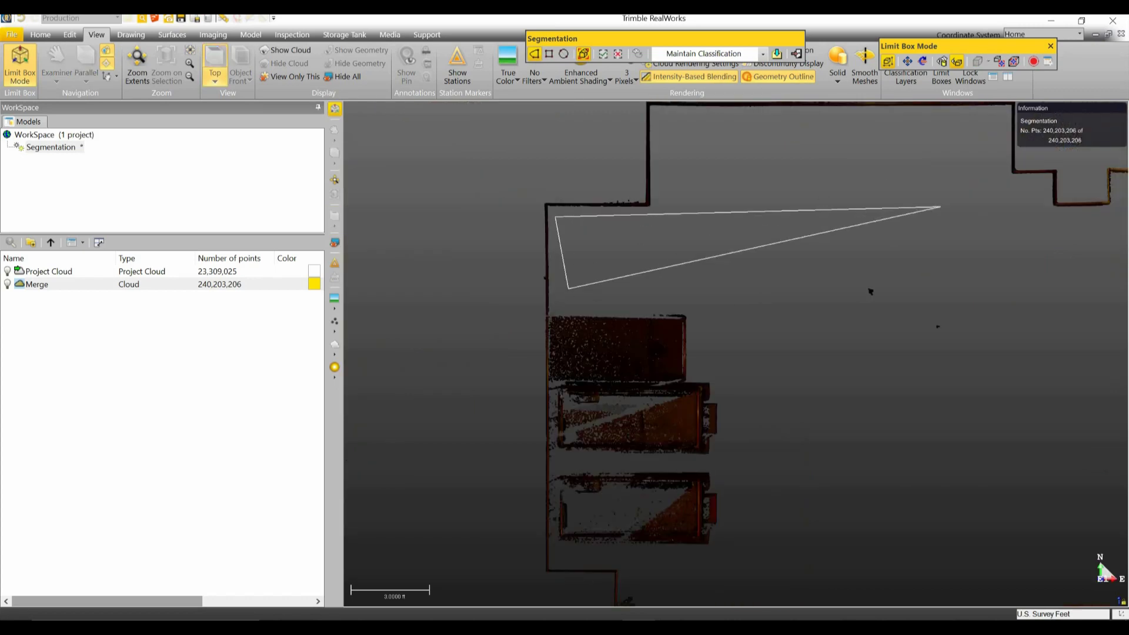
left_click(550, 554)
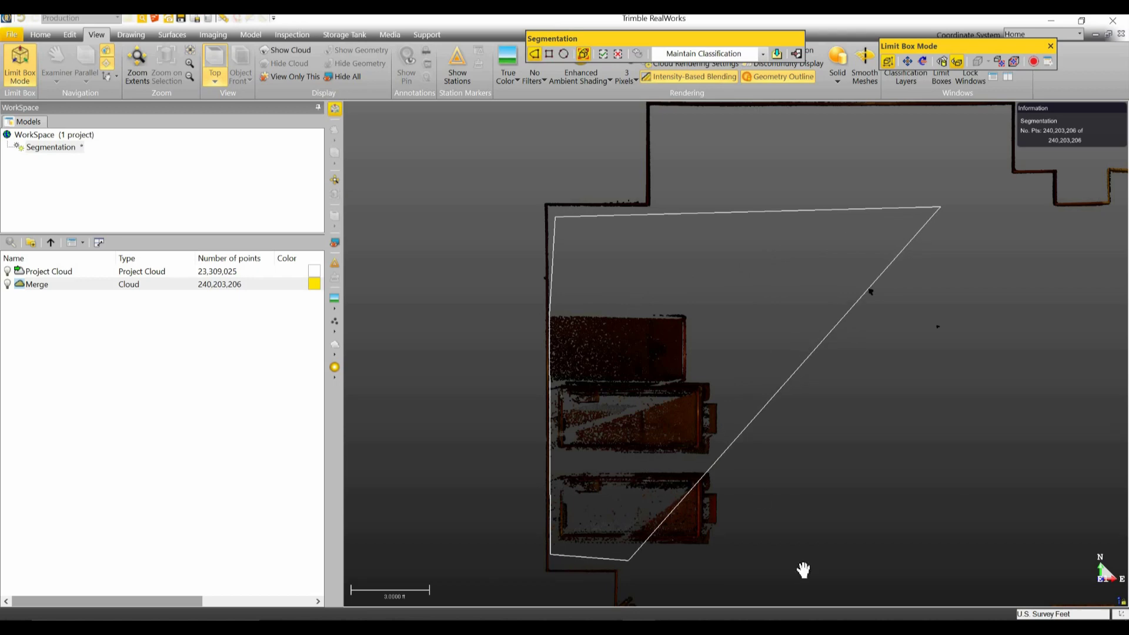
Step: Continue the fence around the first west-wall protrusion and back to the wall beside the second group of lifts
middle_click_drag(804, 569, 630, 199)
scroll(623, 219, "down", 2)
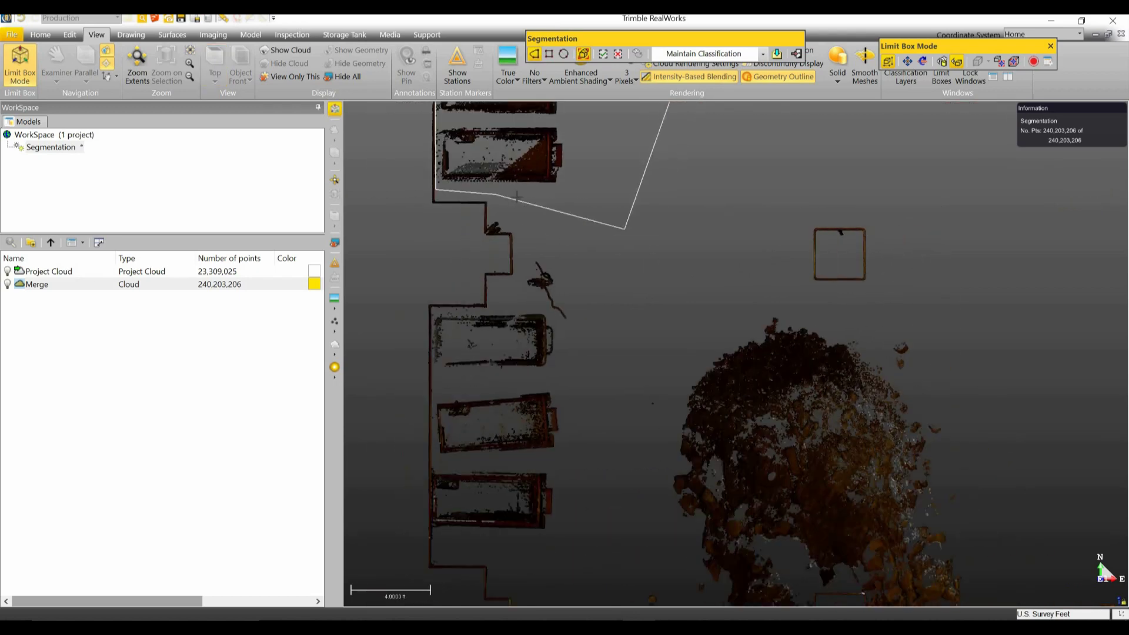
scroll(517, 197, "down", 2)
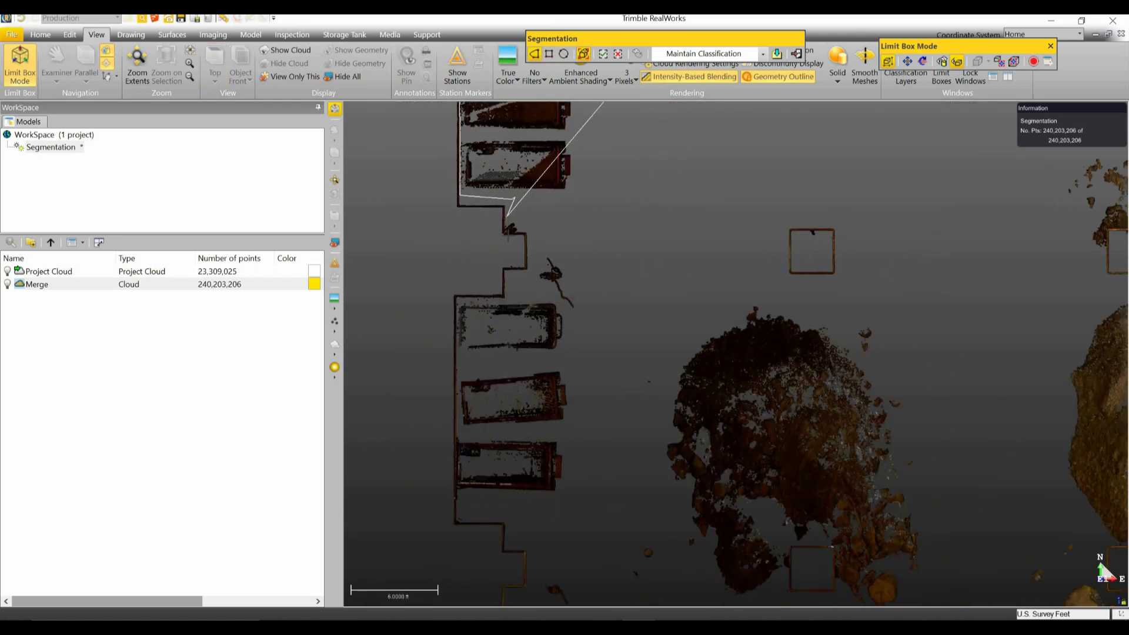
left_click(505, 230)
left_click(532, 232)
left_click(525, 297)
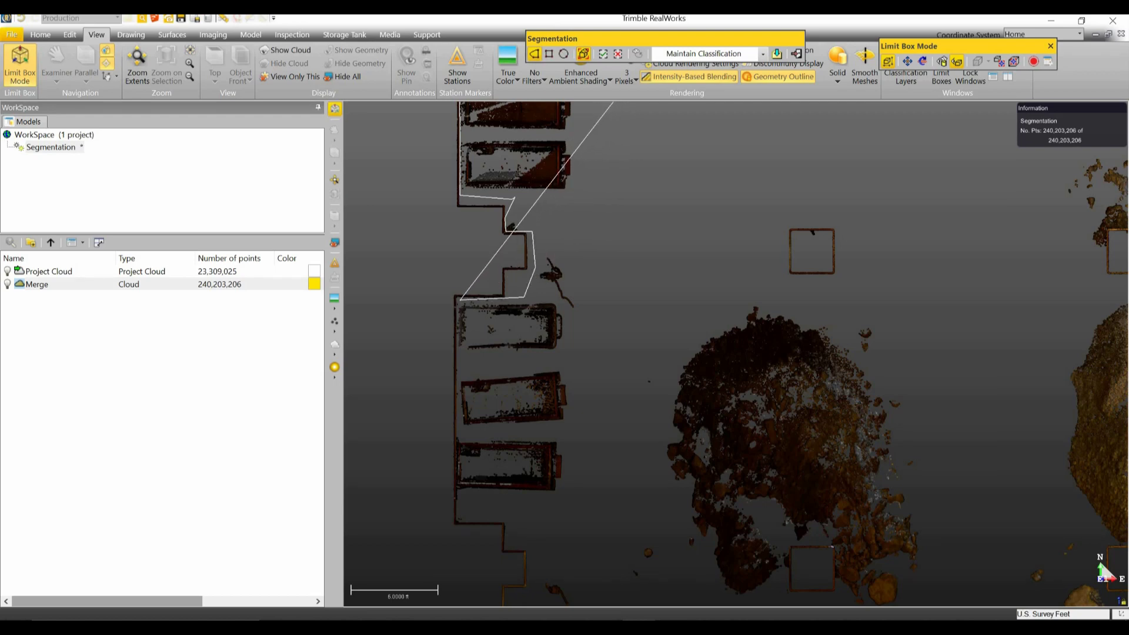
left_click(460, 299)
Step: Extend the fence down the west wall past the second group of lifts and around the second protrusion
left_click(459, 514)
left_click(509, 518)
left_click(510, 540)
left_click(536, 548)
middle_click_drag(537, 548, 515, 306)
left_click(517, 352)
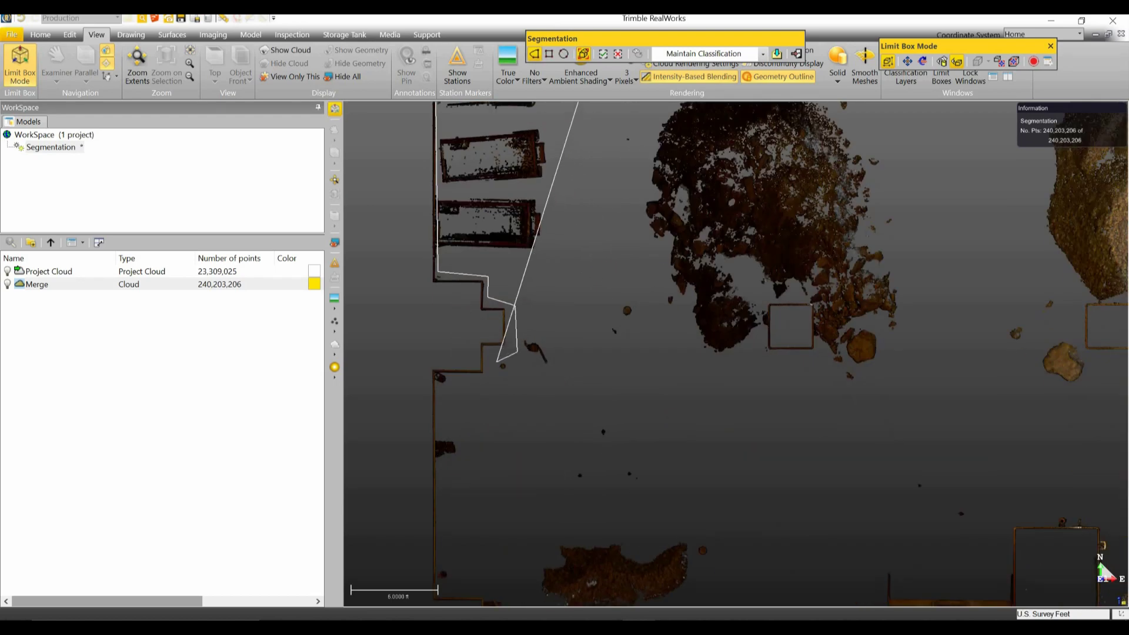
left_click(494, 363)
left_click(479, 390)
left_click(456, 377)
left_click(436, 373)
Step: Run the fence down the next west-wall bay and around the third protrusion, just above the excavator
middle_click_drag(443, 488, 424, 248)
left_click(419, 349)
left_click(452, 353)
left_click(470, 355)
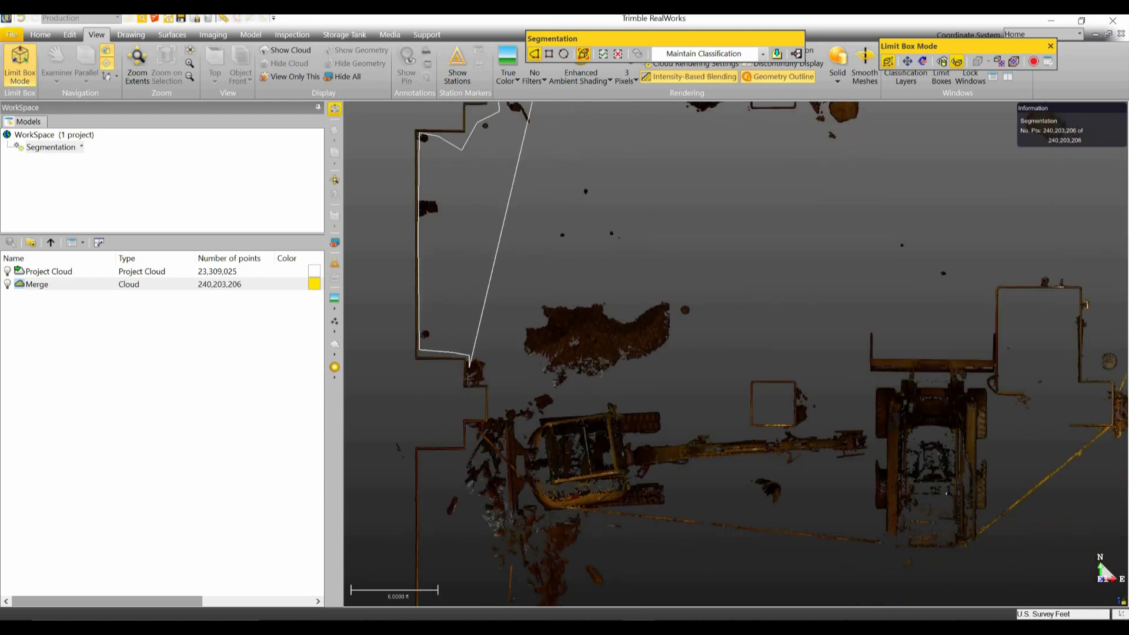
scroll(466, 394, "up", 3)
left_click(468, 370)
left_click(509, 375)
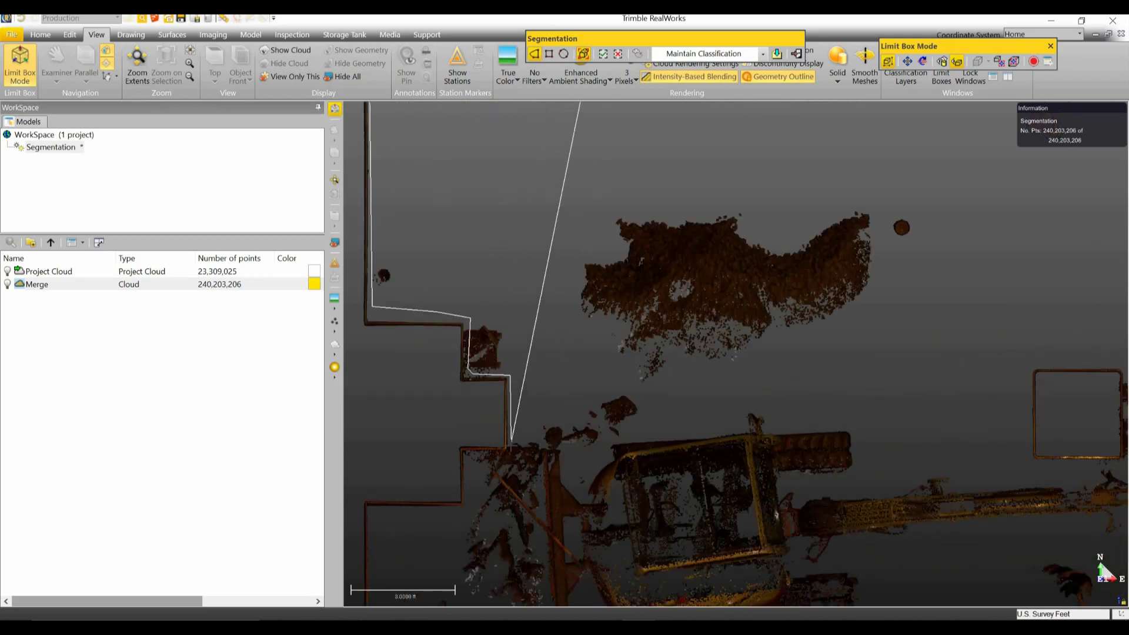
left_click(509, 453)
left_click(467, 452)
Step: Carry the fence through the bay west of the excavator and around the fourth protrusion into the southwest bay
middle_click_drag(477, 488, 481, 264)
left_click(463, 323)
left_click(395, 384)
left_click(415, 488)
middle_click_drag(455, 509, 454, 161)
scroll(453, 161, "down", 3)
left_click(469, 436)
left_click(494, 456)
scroll(489, 513, "up", 5)
left_click(497, 428)
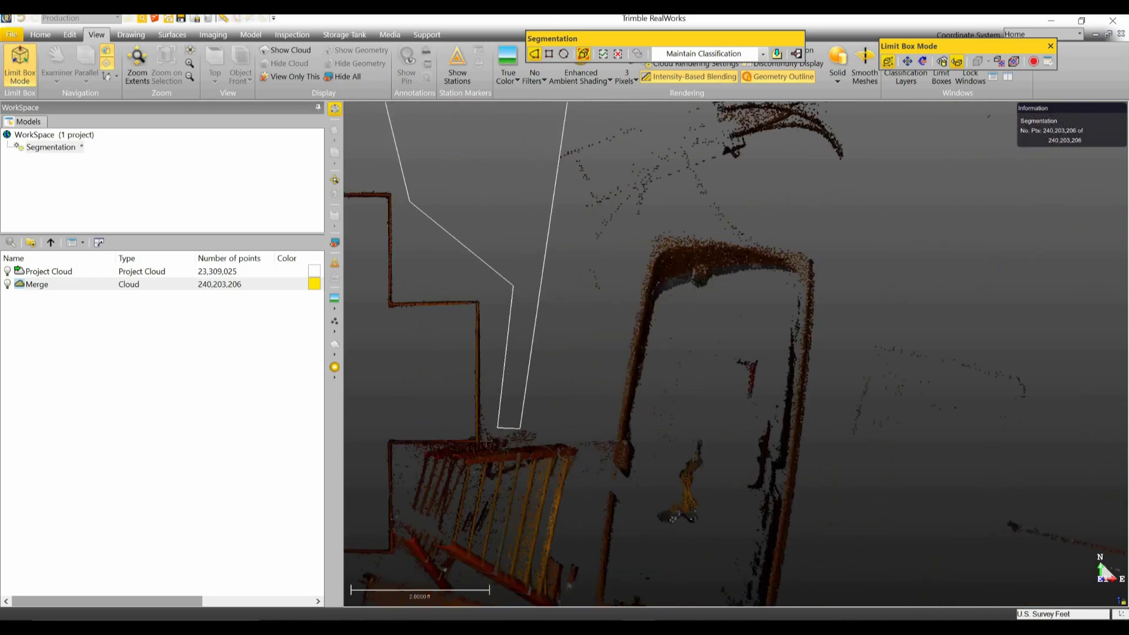
left_click(485, 440)
left_click(395, 446)
left_click(396, 551)
Step: Trace the fence just inside the southwest corner, around the wall jog and east along the south wall
middle_click_drag(372, 584, 536, 302)
scroll(517, 300, "down", 2)
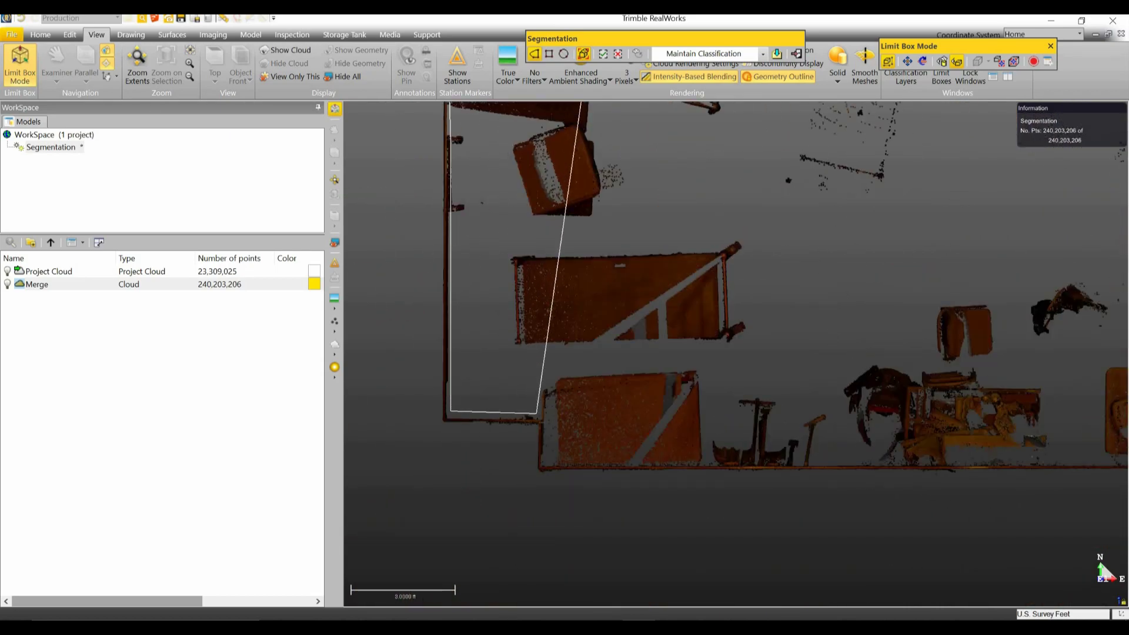
left_click(536, 413)
left_click(539, 463)
left_click(914, 466)
Step: Turn the fence north along the east partition wall, leaving the square box and the nearby column outside
middle_click_drag(999, 433, 608, 378)
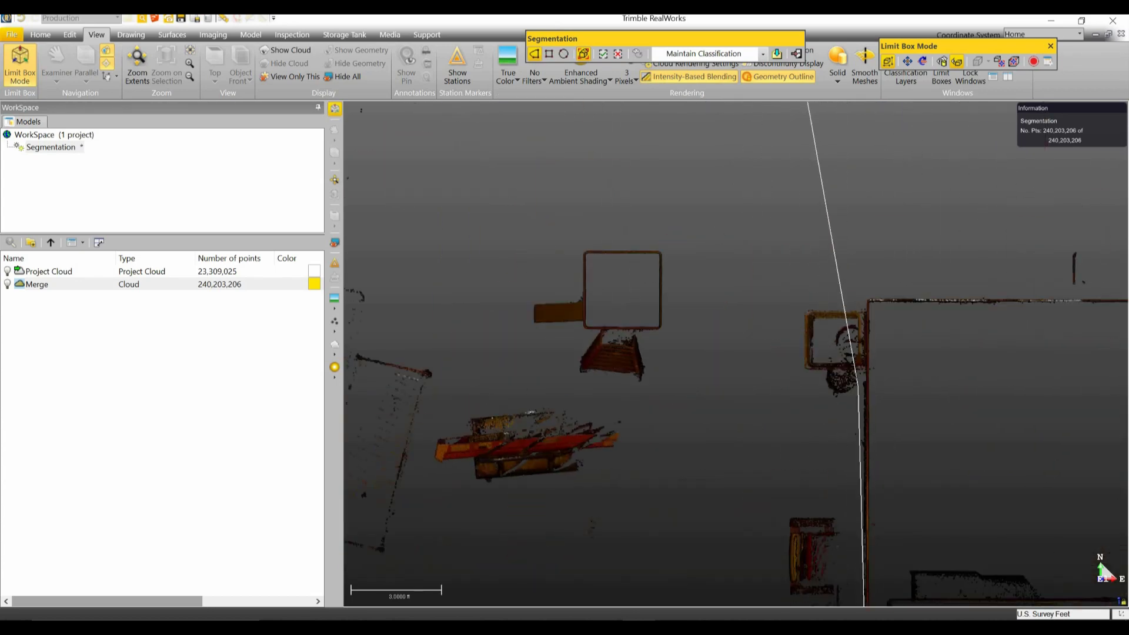
left_click(863, 372)
left_click(798, 371)
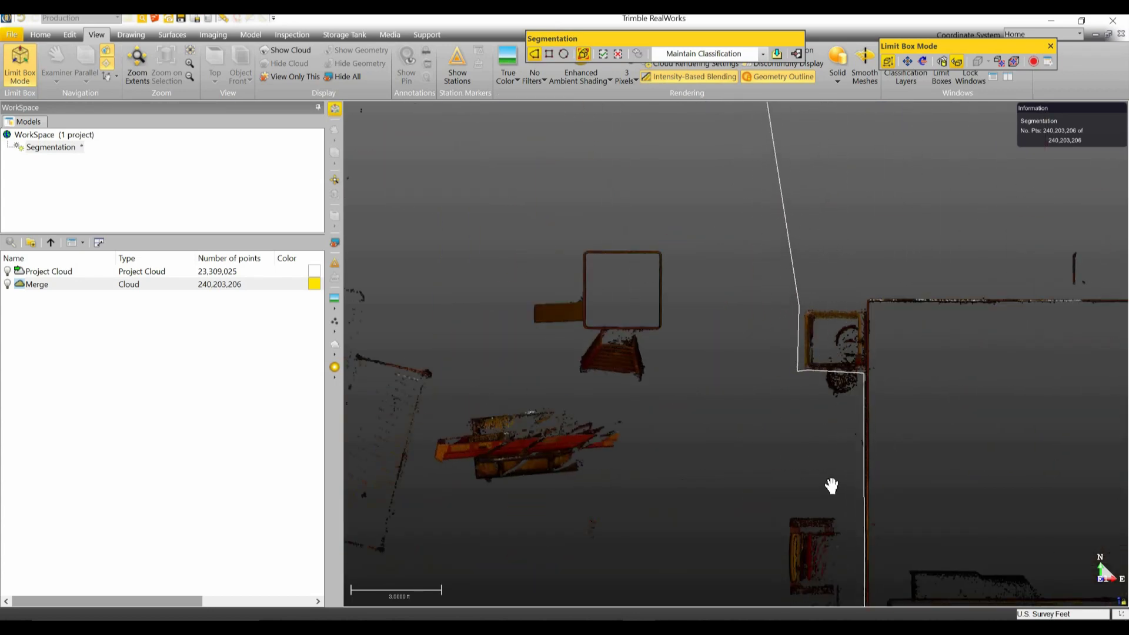
scroll(832, 486, "down", 5)
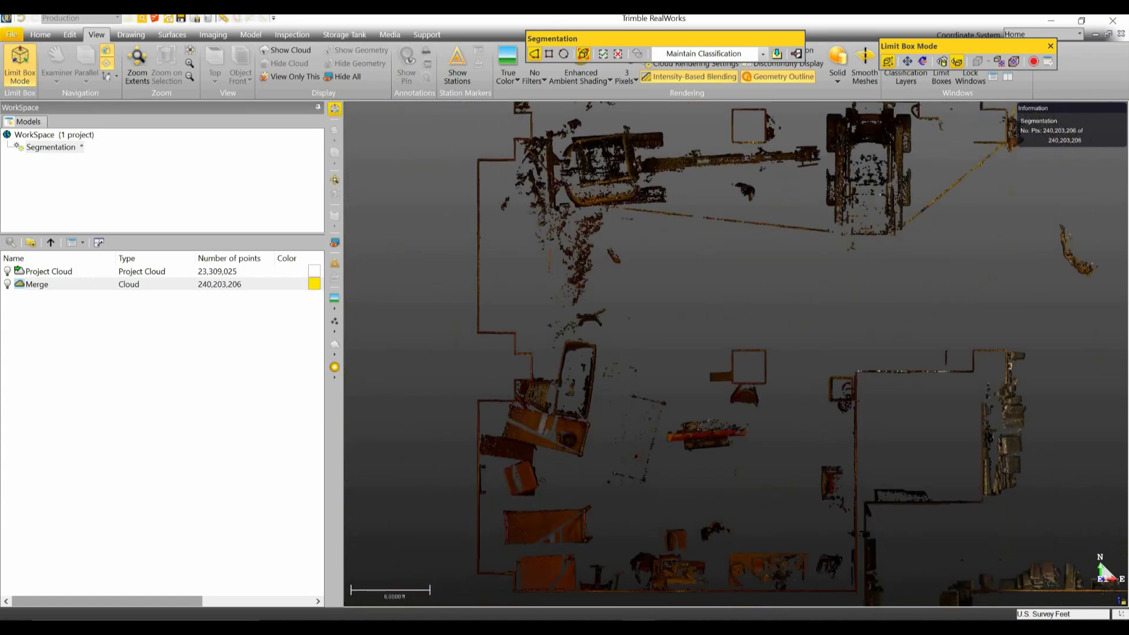
scroll(799, 385, "up", 5)
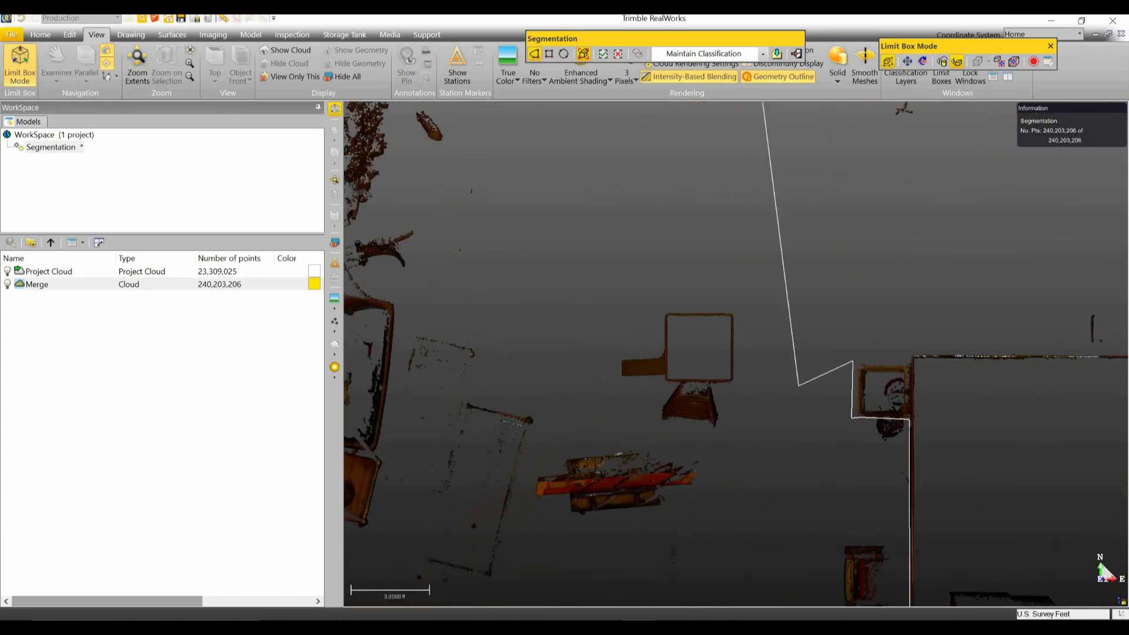
left_click(721, 390)
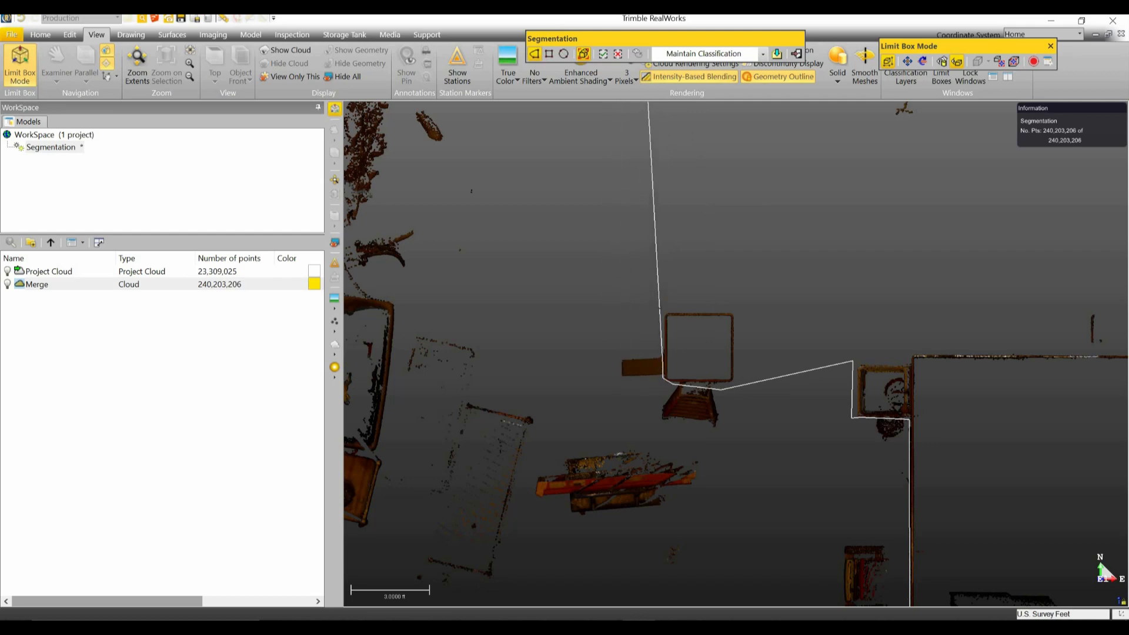
middle_click_drag(645, 253, 715, 521)
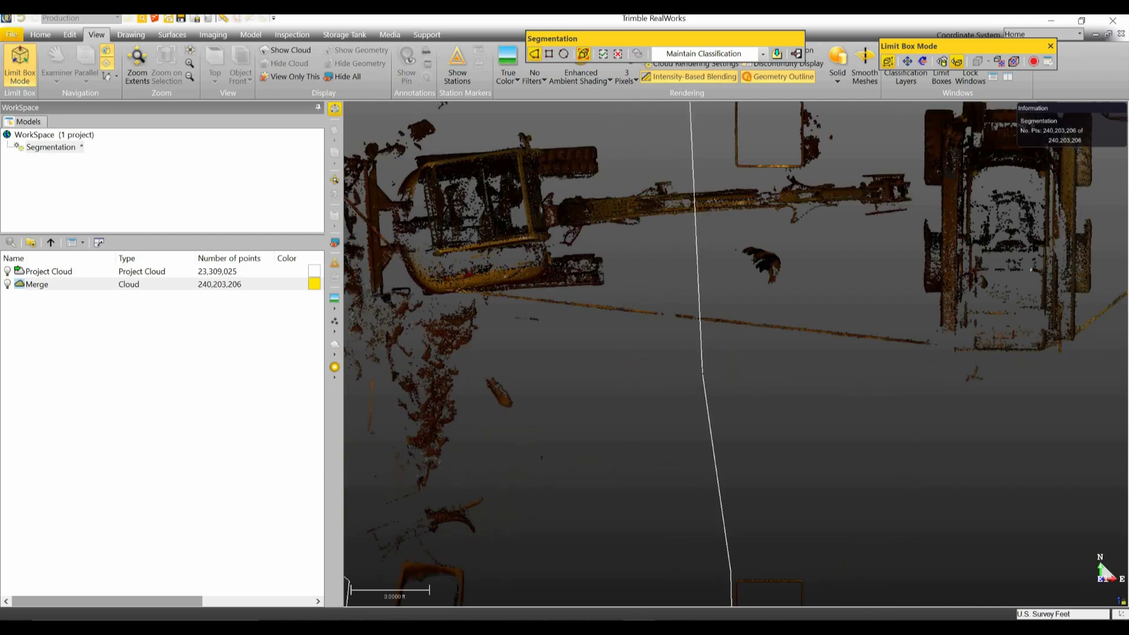
Step: Route the fence around the wheeled machine to enclose it, leaving the square column to its northwest outside
scroll(703, 368, "down", 2)
scroll(703, 367, "down", 2)
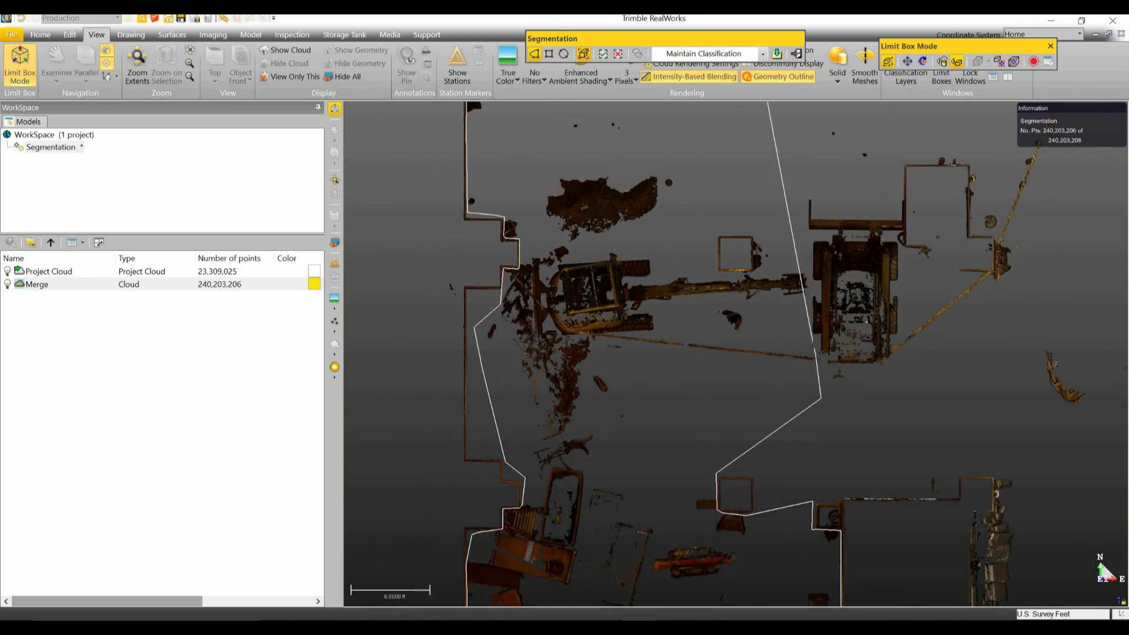
left_click(815, 353)
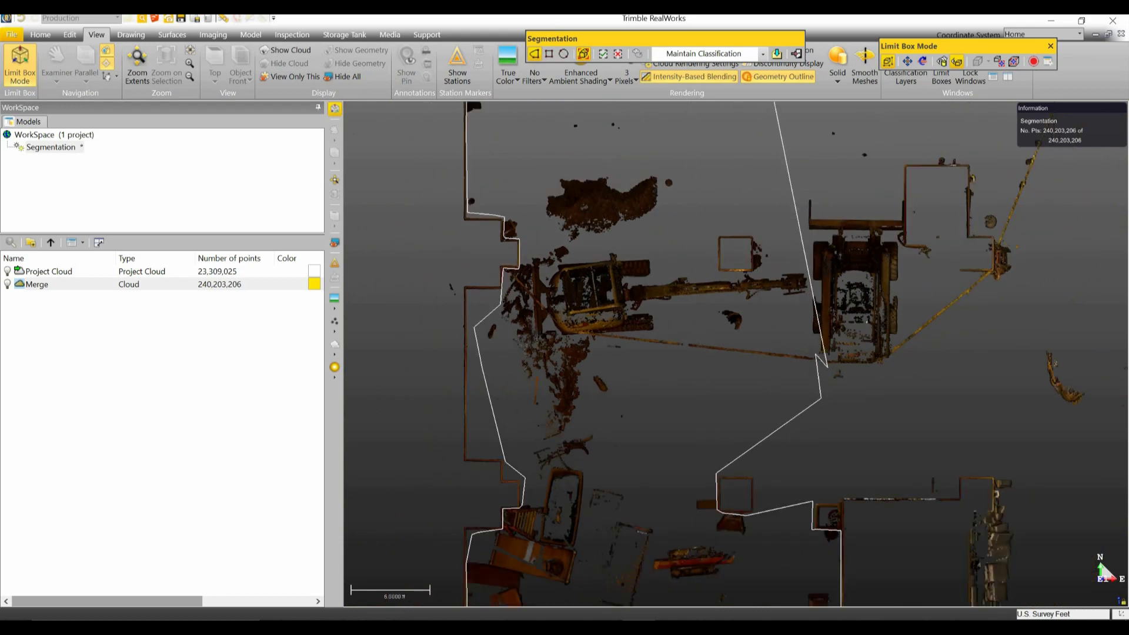
middle_click_drag(783, 464, 659, 573)
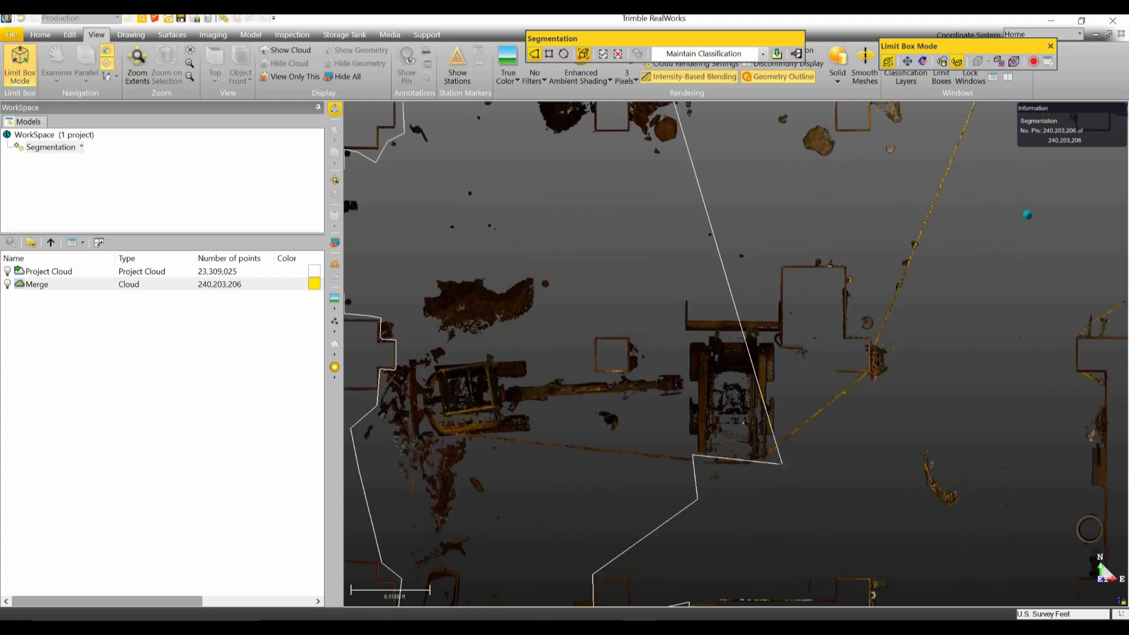
left_click(785, 470)
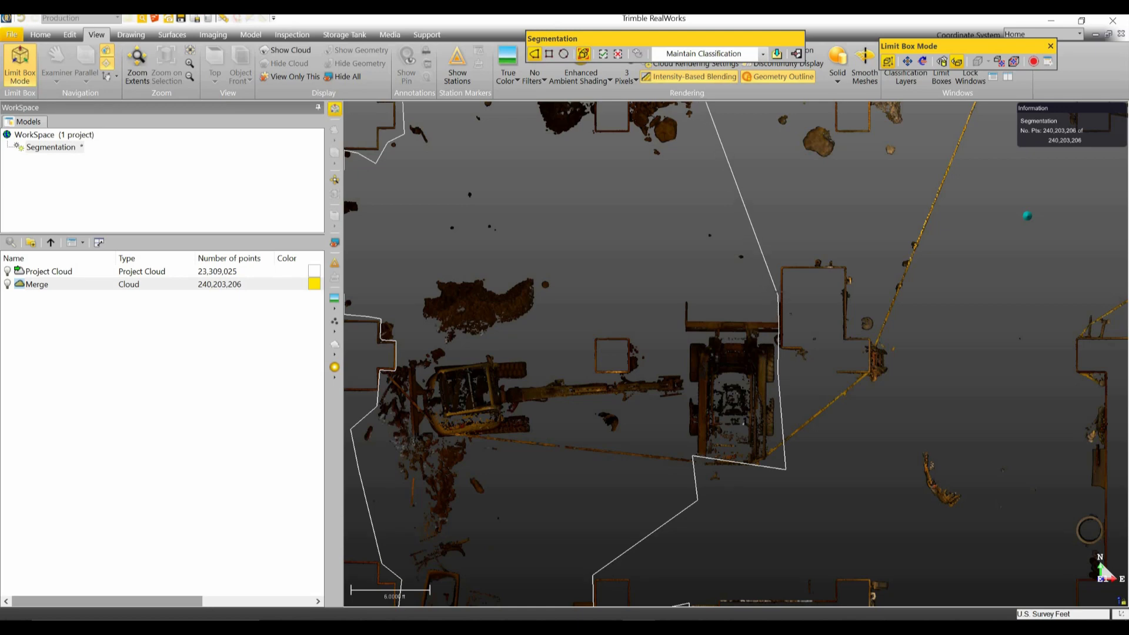
left_click(688, 294)
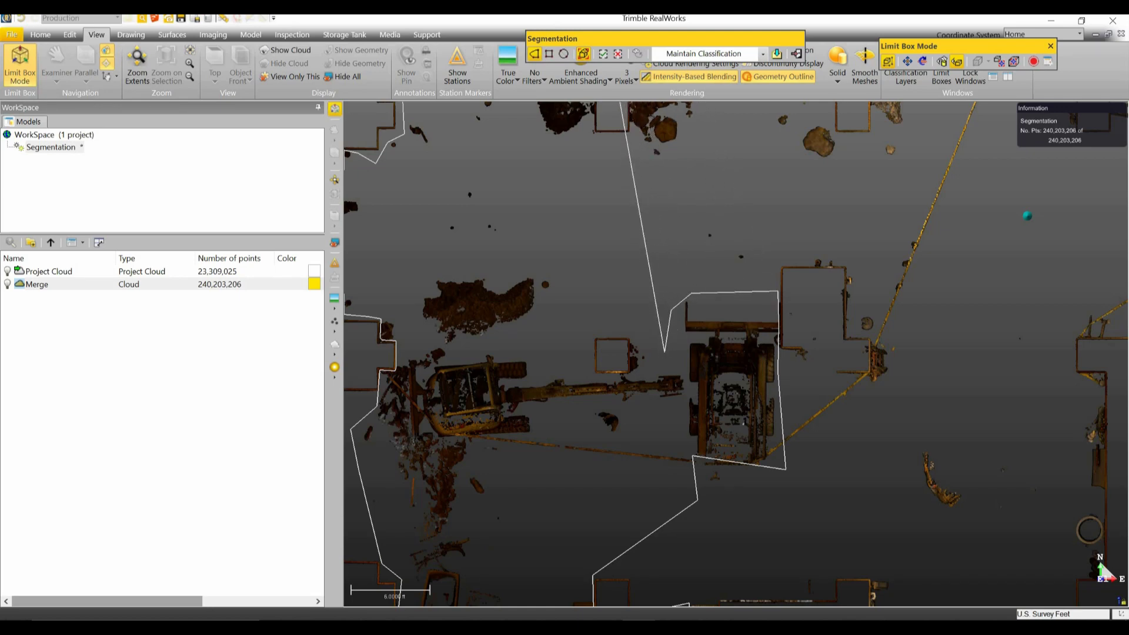
left_click(659, 366)
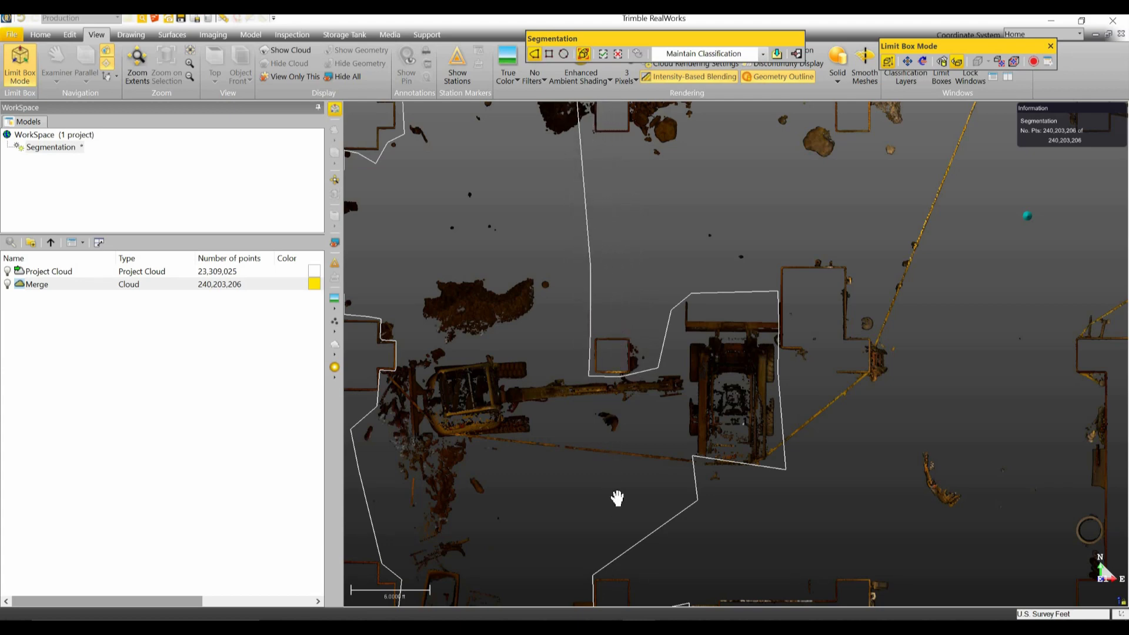
middle_click_drag(617, 498, 616, 511)
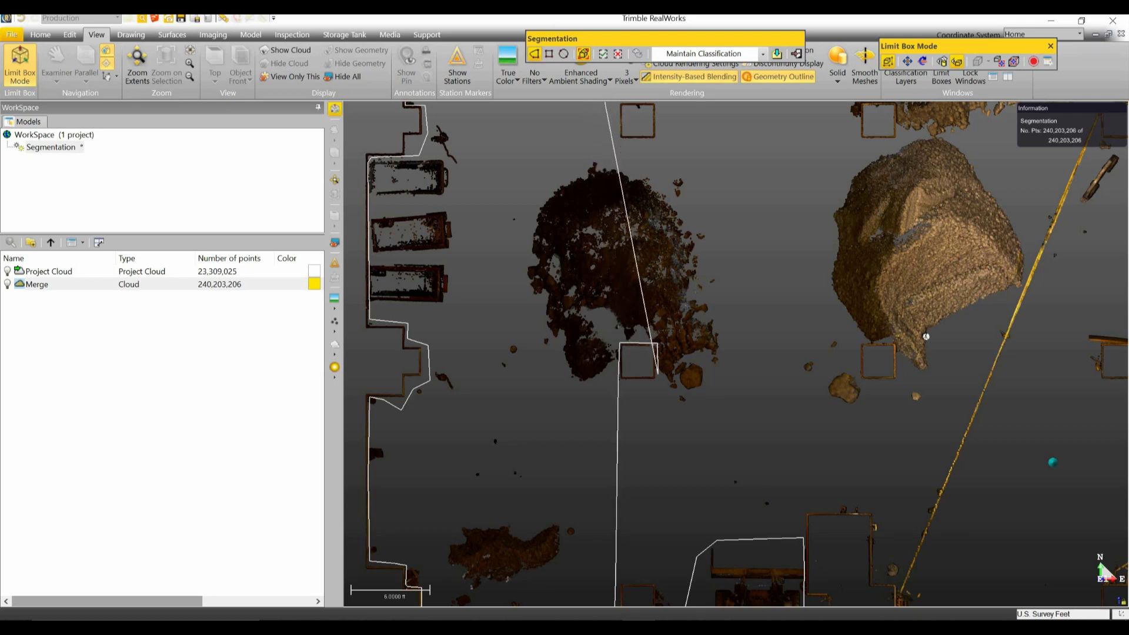
Step: Leave out the column south of the dark dirt pile and enclose the pile and the small boulder to its east
left_click(657, 381)
left_click(685, 412)
left_click(716, 391)
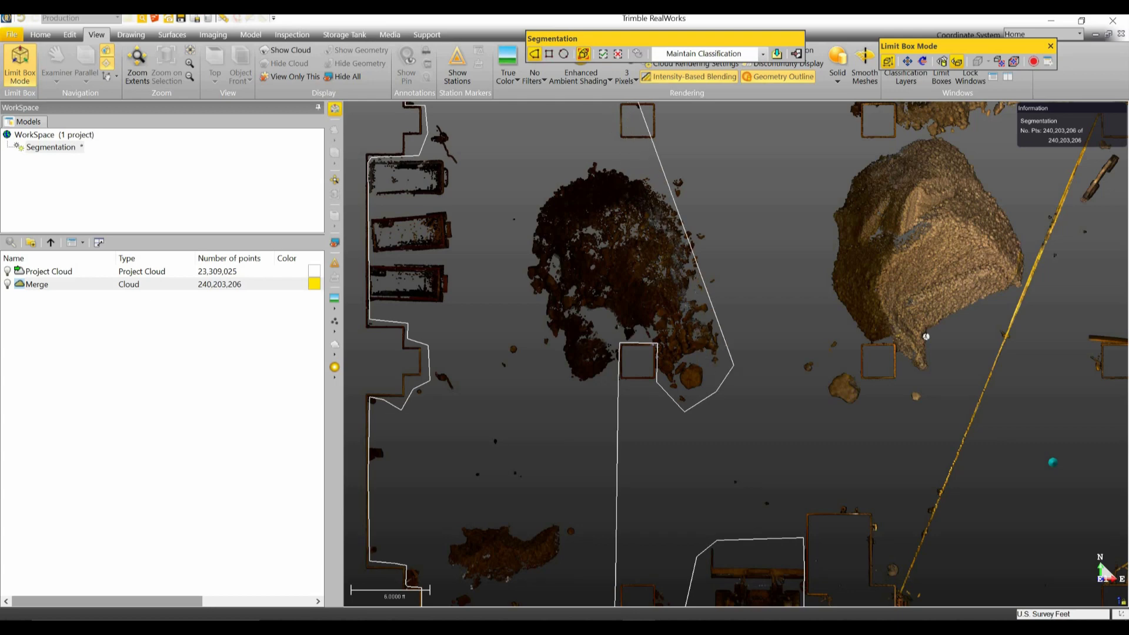
left_click(855, 420)
left_click(863, 385)
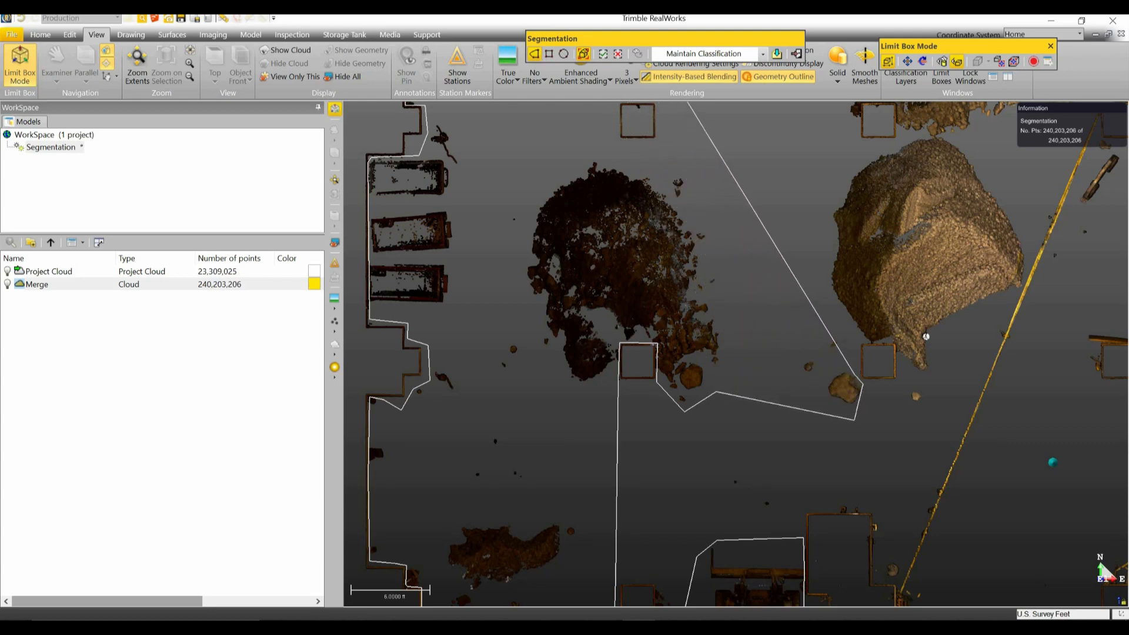
left_click(706, 178)
left_click(691, 173)
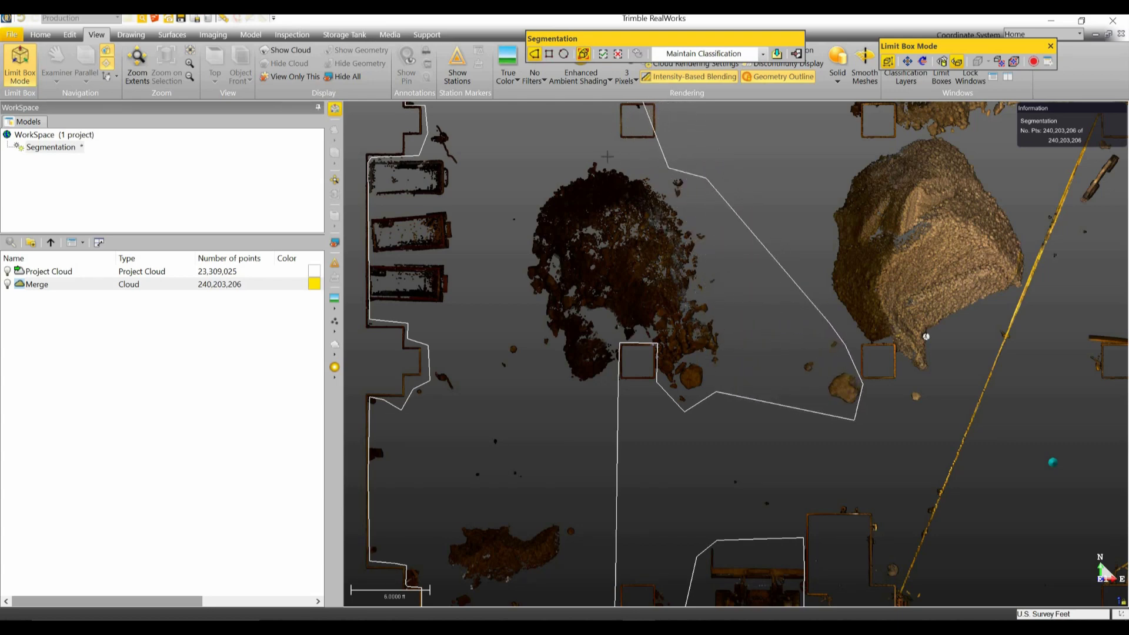
Step: Finish the fence west of the northern column up to the north wall and keep only the points outside it
middle_click_drag(698, 320, 797, 502)
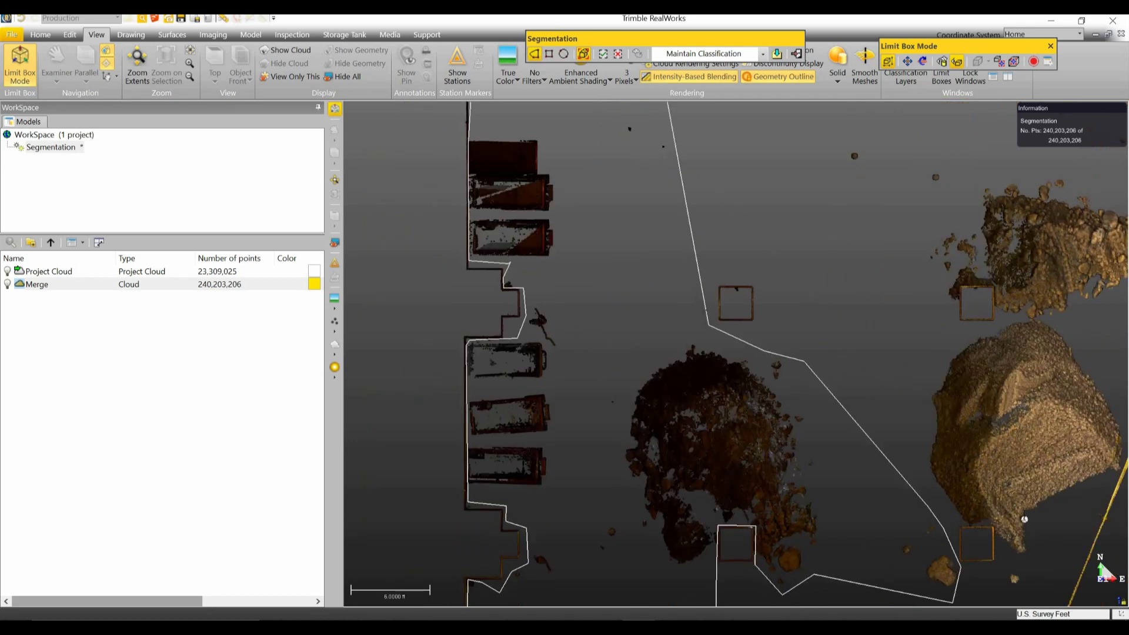
middle_click_drag(704, 304, 707, 521)
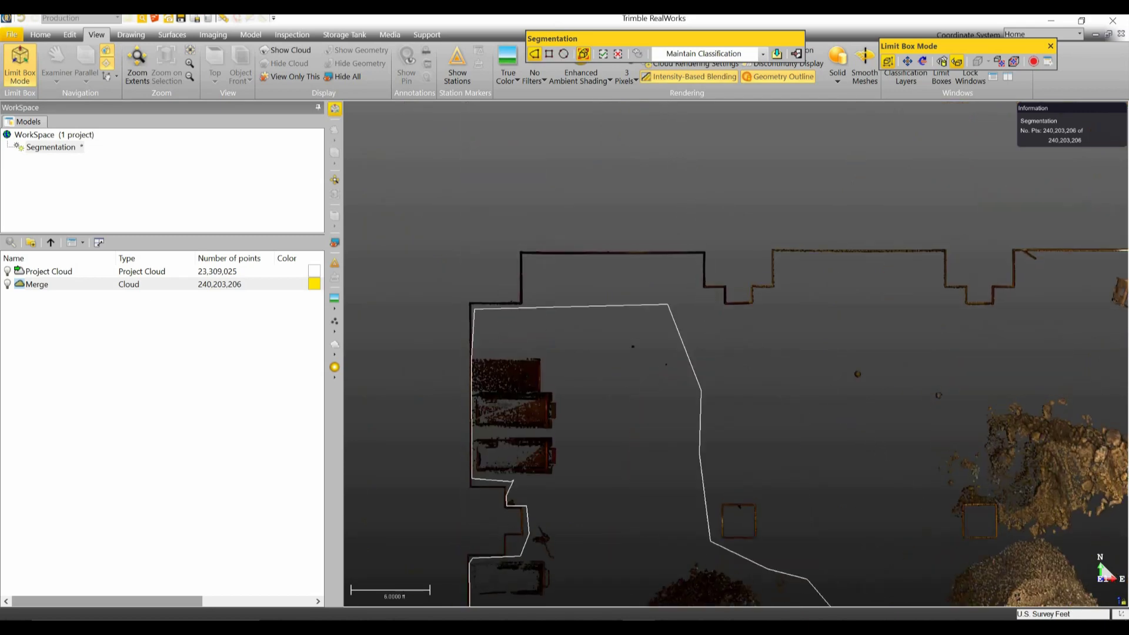
left_click(699, 345)
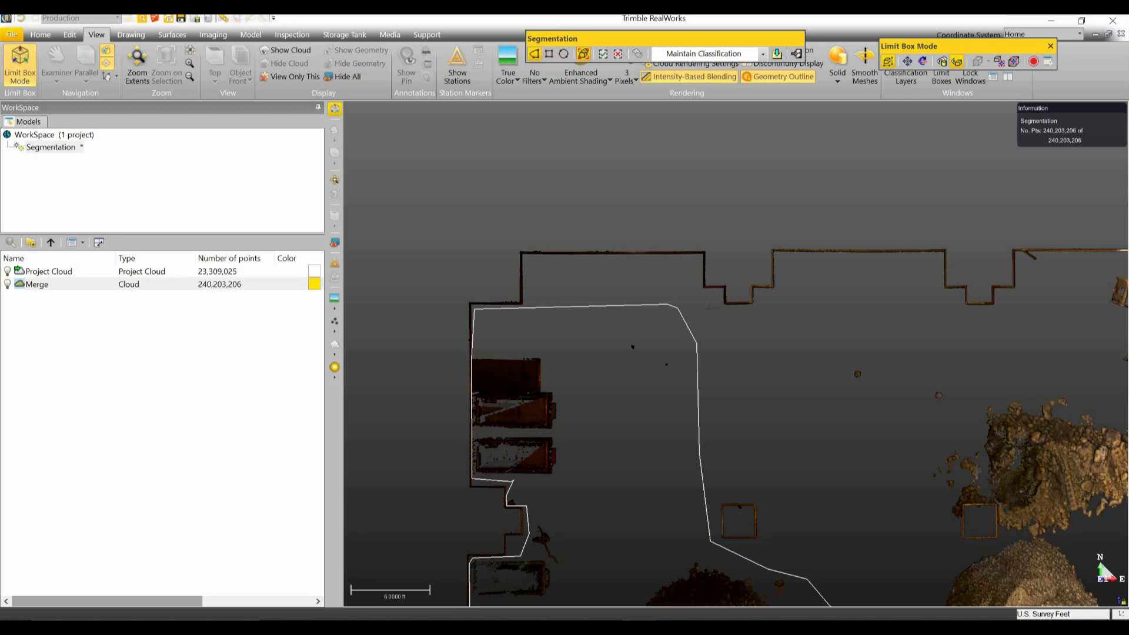
middle_click_drag(634, 212, 541, 3)
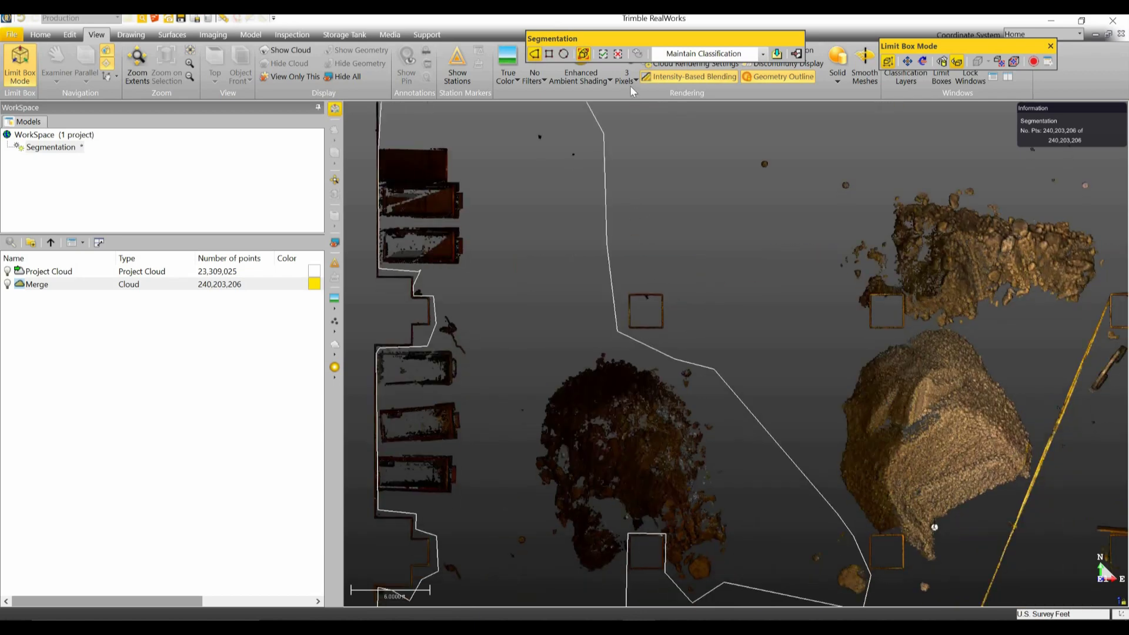
left_click(618, 52)
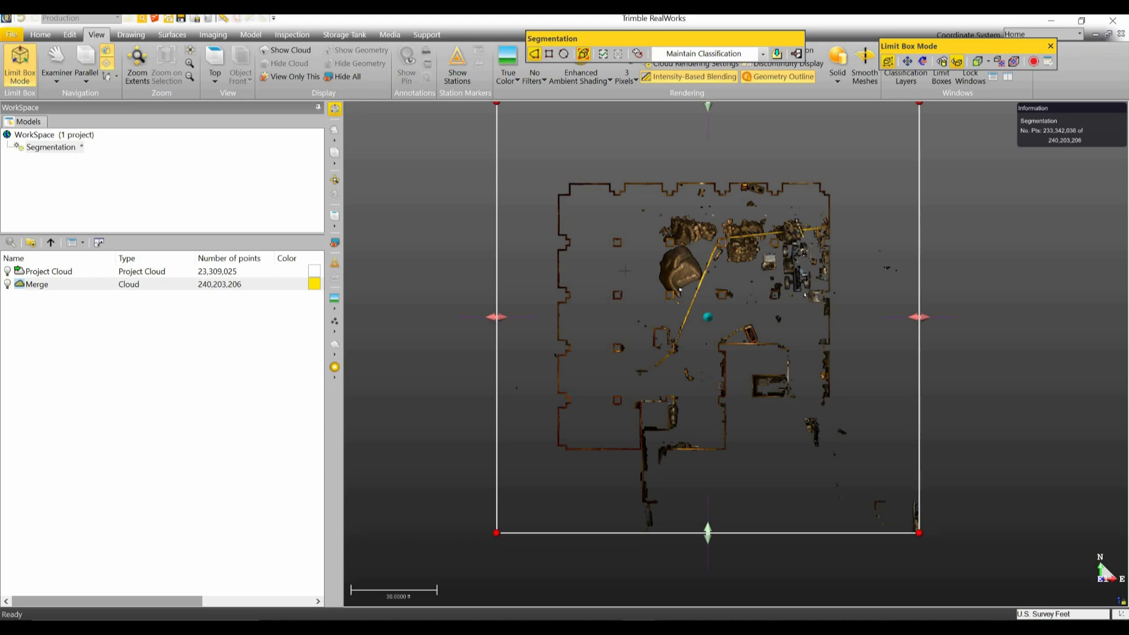
scroll(662, 222, "up", 6)
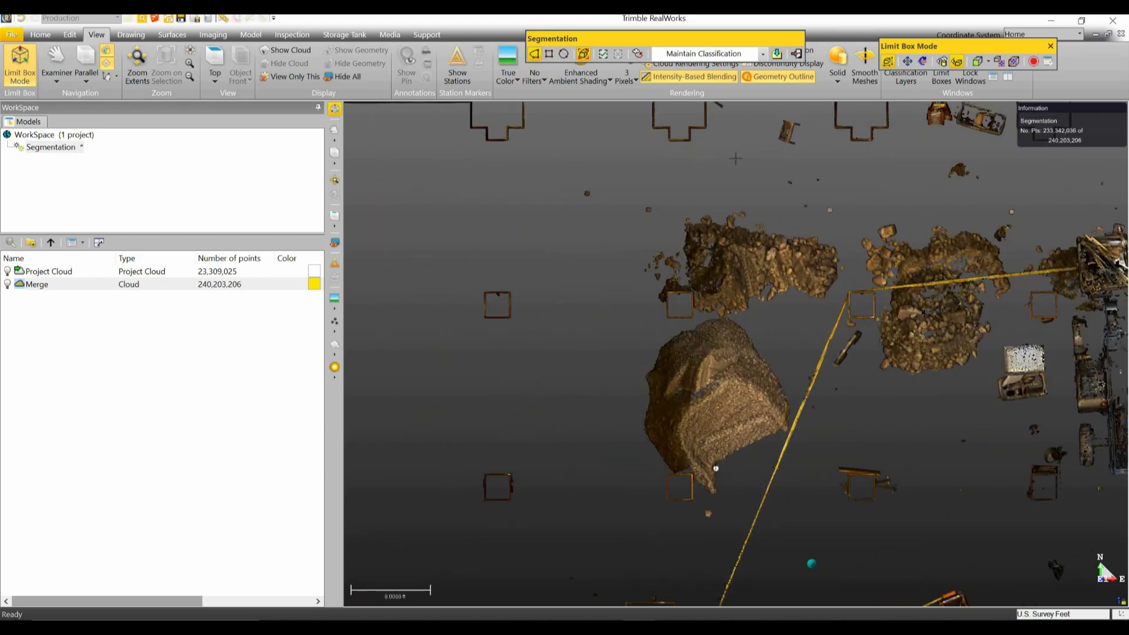
middle_click_drag(554, 168, 509, 337)
left_click(505, 337)
left_click(688, 326)
left_click(675, 281)
left_click(769, 278)
left_click(817, 333)
left_click(866, 297)
left_click(878, 269)
scroll(894, 278, "up", 5)
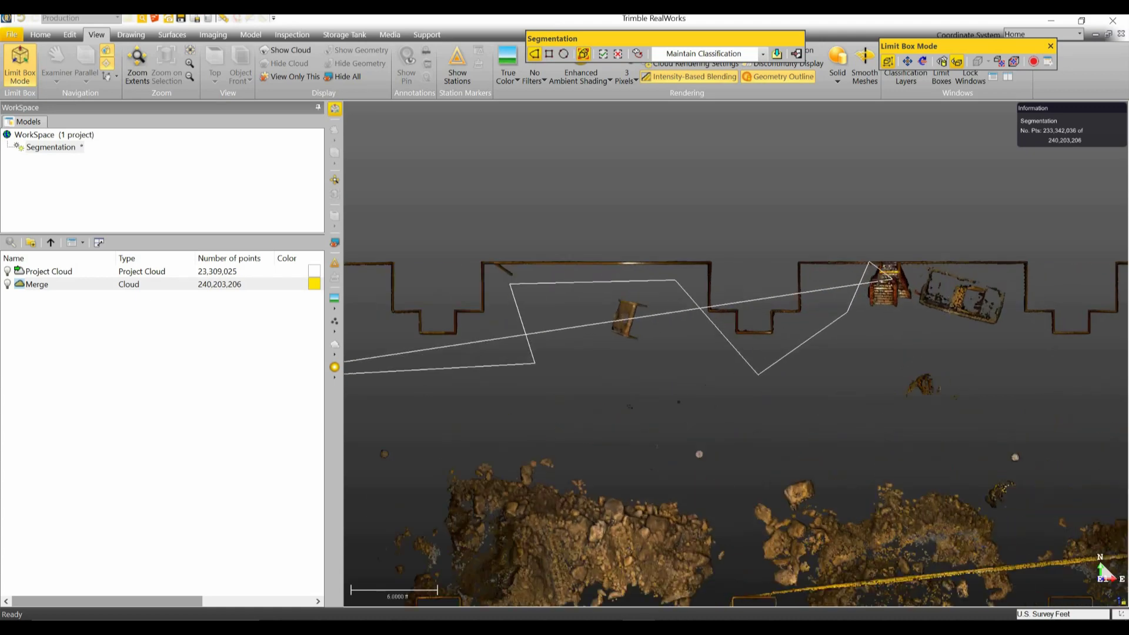
key("Escape")
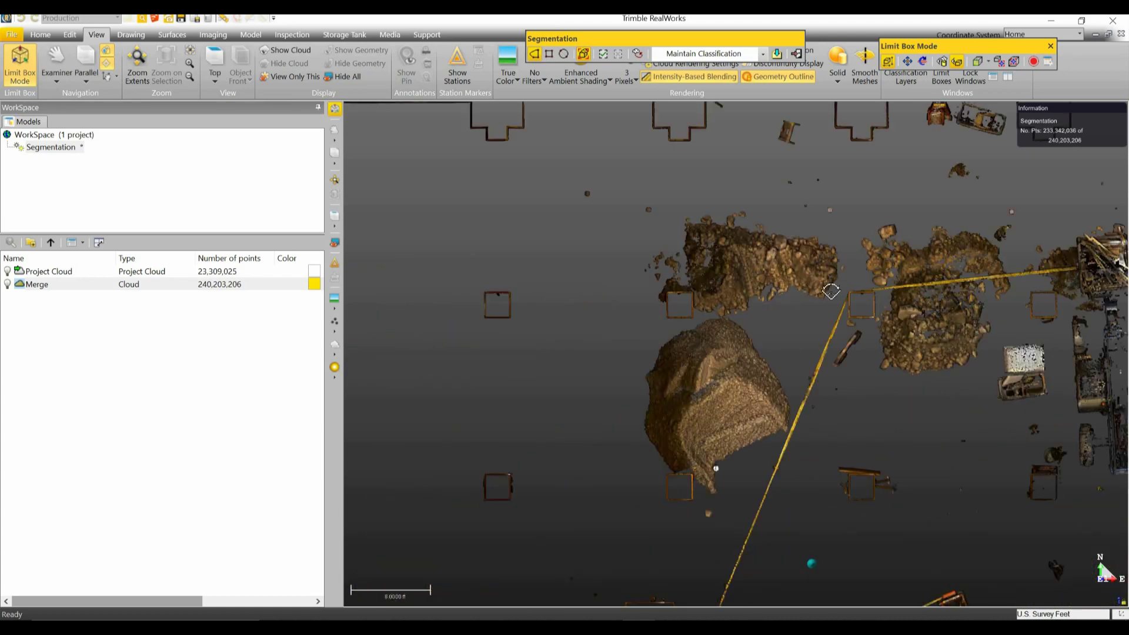
scroll(833, 292, "down", 7)
scroll(800, 238, "up", 4)
middle_click_drag(726, 253, 621, 310)
left_click(599, 314)
left_click(700, 309)
left_click(725, 285)
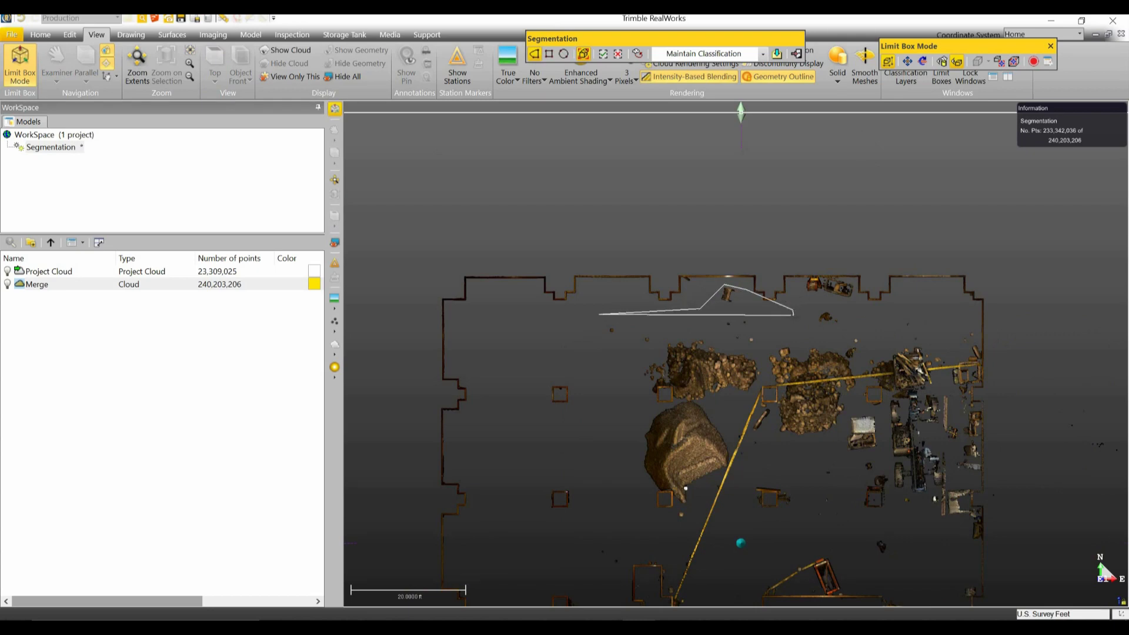
key("Escape")
Step: Start a polygonal fence along the north wall, enclosing the small object and the two machines between the wall pilasters
left_click(594, 303)
left_click(692, 314)
left_click(722, 285)
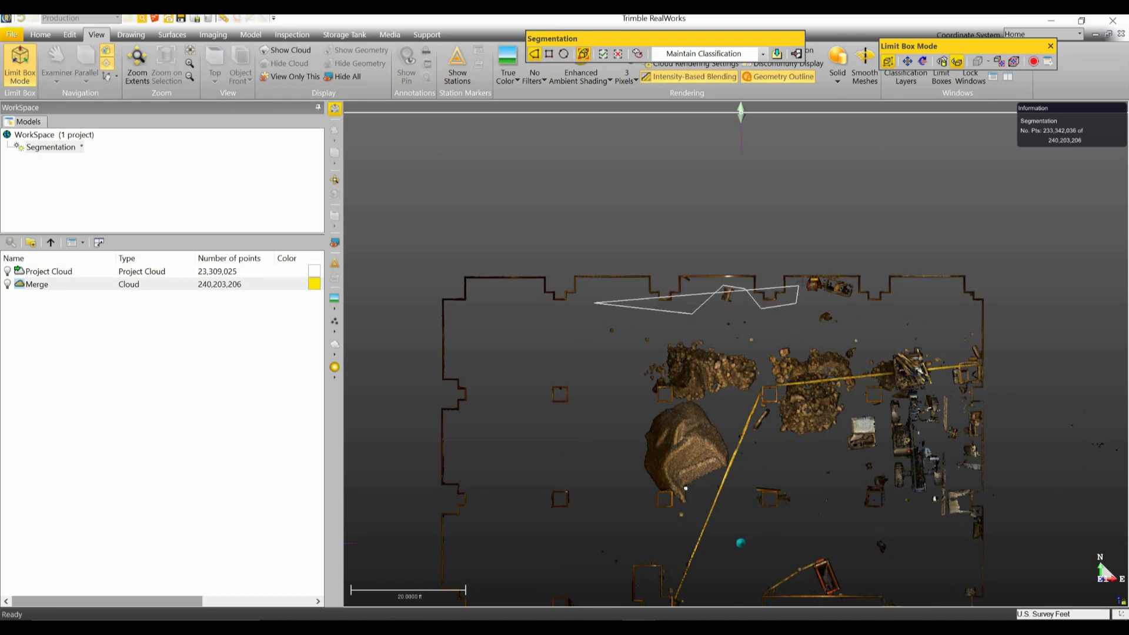
left_click(803, 278)
scroll(809, 279, "up", 5)
left_click(1001, 267)
left_click(1007, 352)
middle_click_drag(1008, 427, 823, 239)
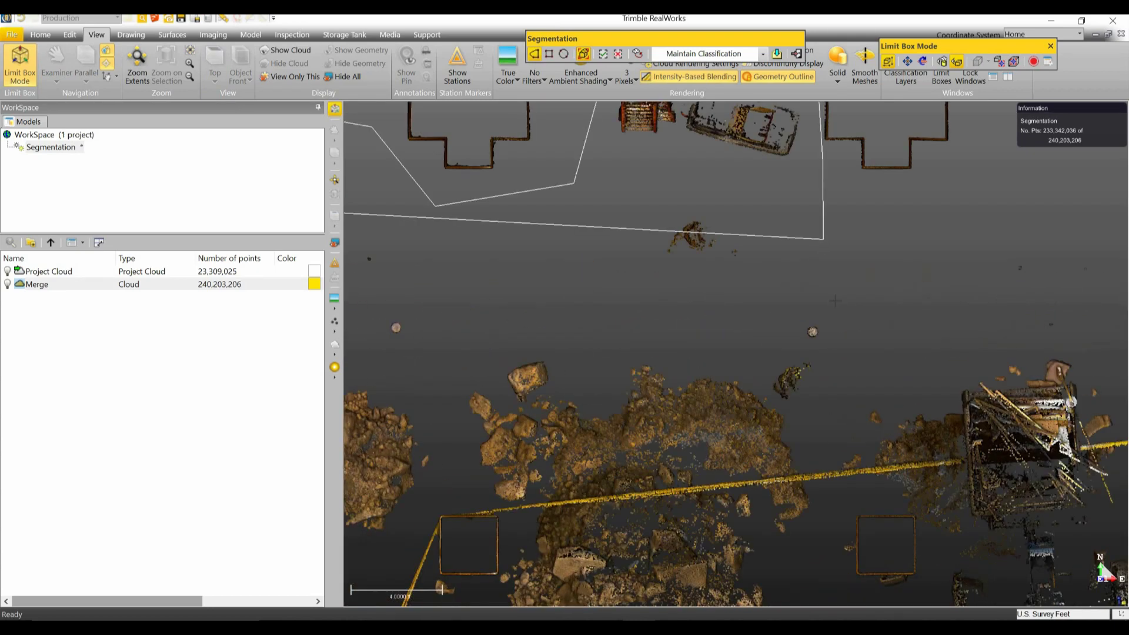
Step: Route the fence below the northeastern pilaster and wall corner, then south along the inside of the east wall
scroll(835, 299, "down", 4)
left_click(854, 290)
left_click(917, 263)
left_click(1005, 270)
left_click(1043, 300)
left_click(1043, 386)
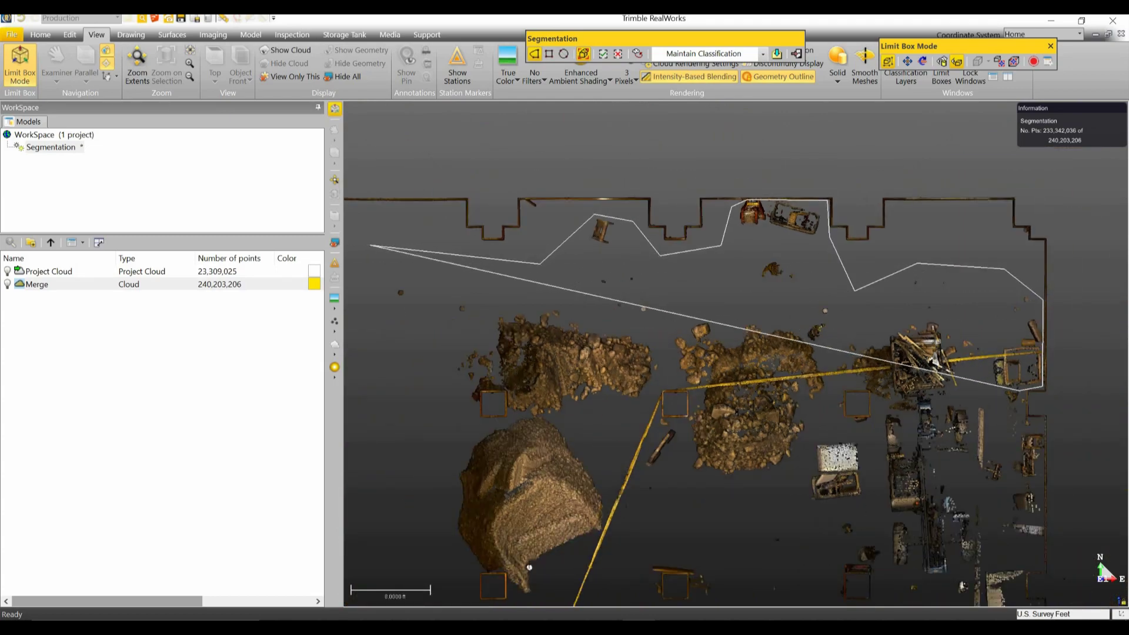
Step: Continue the fence down the east wall, leaving the first pilaster outside and starting around the second one
left_click(1019, 391)
left_click(1024, 423)
left_click(1041, 427)
middle_click_drag(1041, 445, 955, 294)
left_click(958, 418)
left_click(940, 423)
left_click(938, 448)
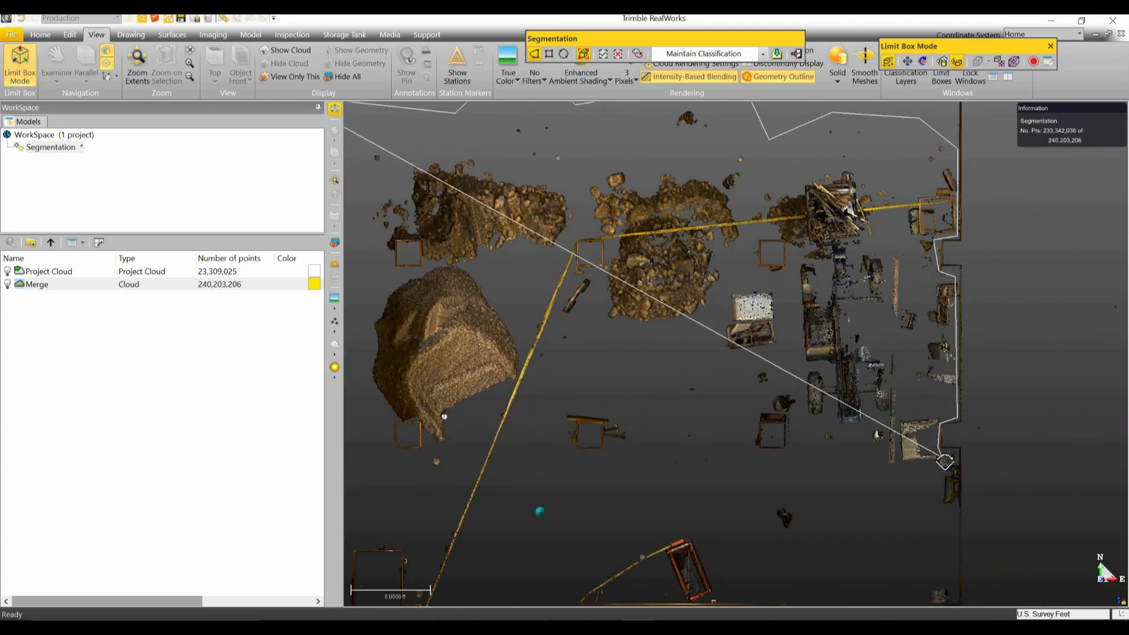
Step: Enclose the clutter south of the second east pilaster and turn the fence northwest, leaving the column southwest of the machinery outside
scroll(945, 462, "up", 5)
left_click(991, 419)
middle_click_drag(873, 430, 780, 309)
scroll(781, 308, "down", 2)
left_click(854, 437)
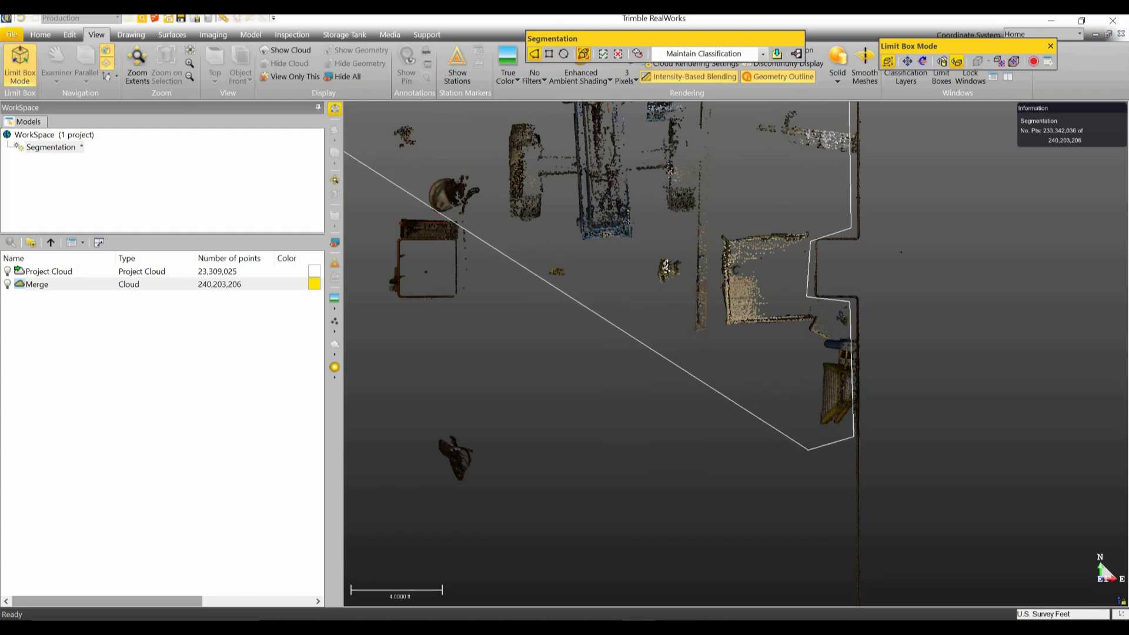
left_click(593, 400)
left_click(470, 297)
scroll(781, 462, "down", 5)
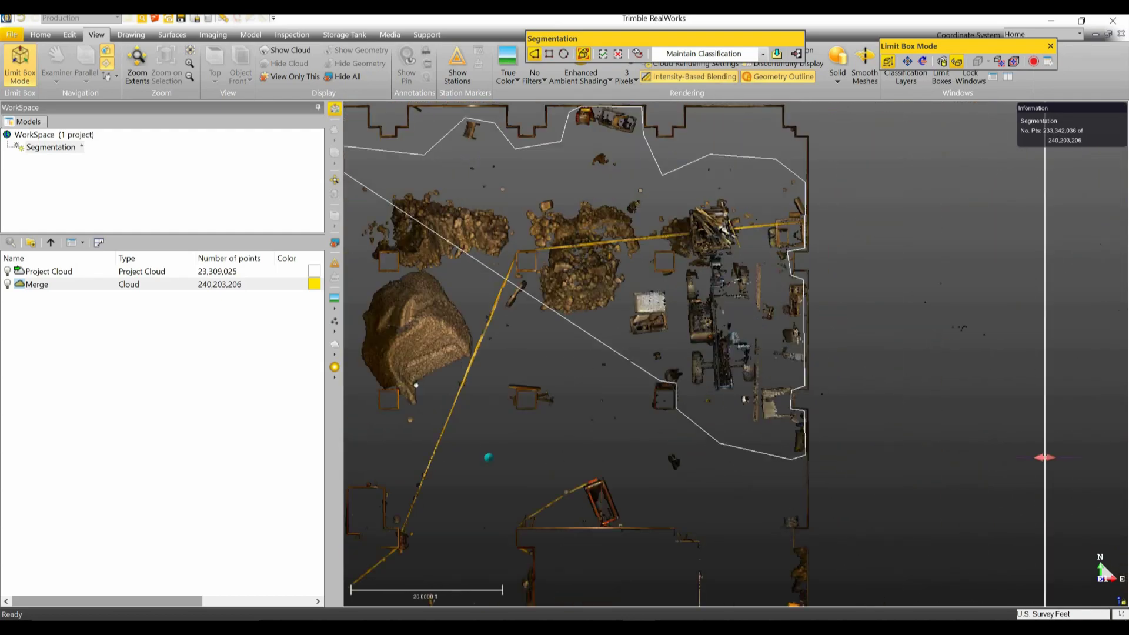
Step: Pass the fence west of the white-topped vehicle and around the column north of it, leaving that column outside
scroll(673, 238, "up", 5)
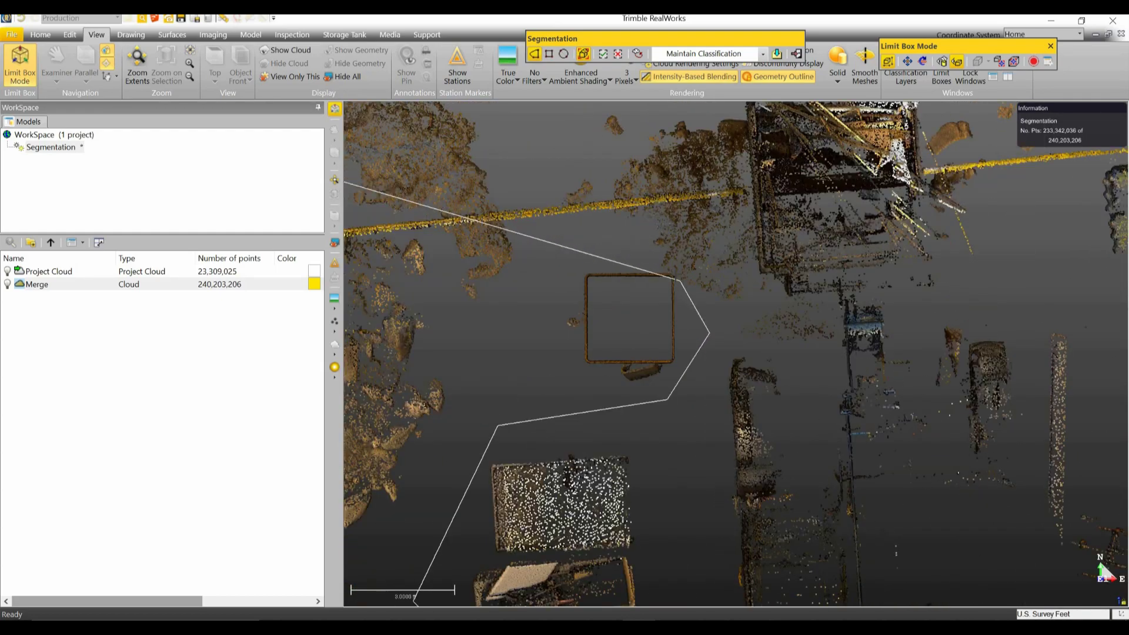
left_click(574, 376)
middle_click_drag(575, 376, 792, 257)
scroll(694, 286, "down", 3)
left_click(679, 315)
left_click(648, 371)
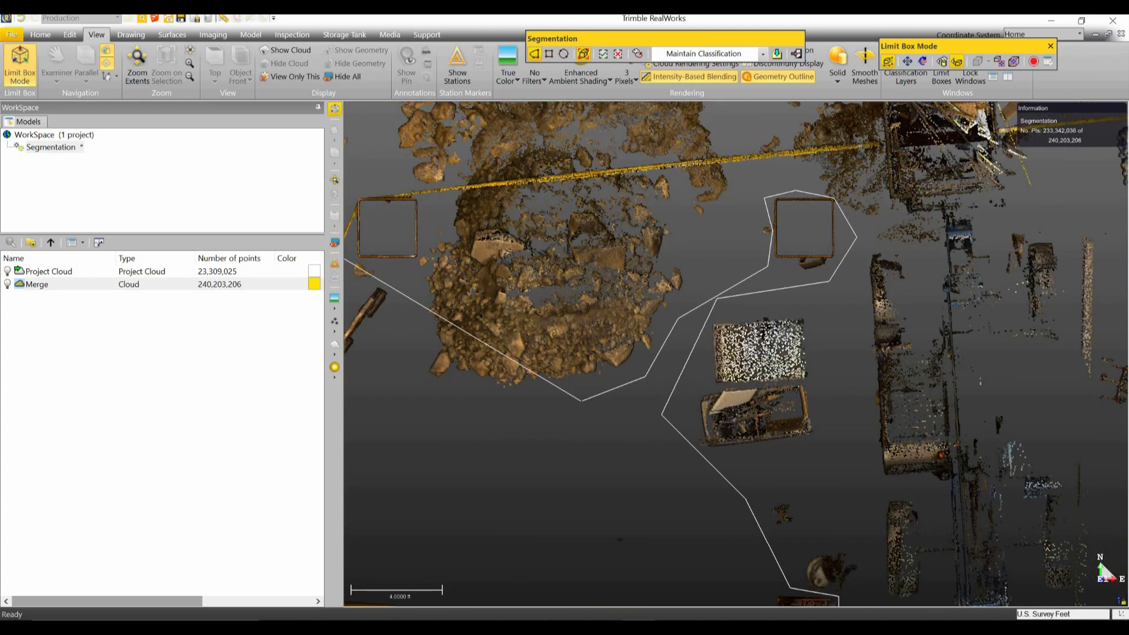
Step: Enclose the southern edge of the central rubble pile and leave out the square column at its west side
left_click(544, 402)
middle_click_drag(428, 381, 718, 434)
scroll(699, 432, "down", 2)
scroll(698, 431, "down", 4)
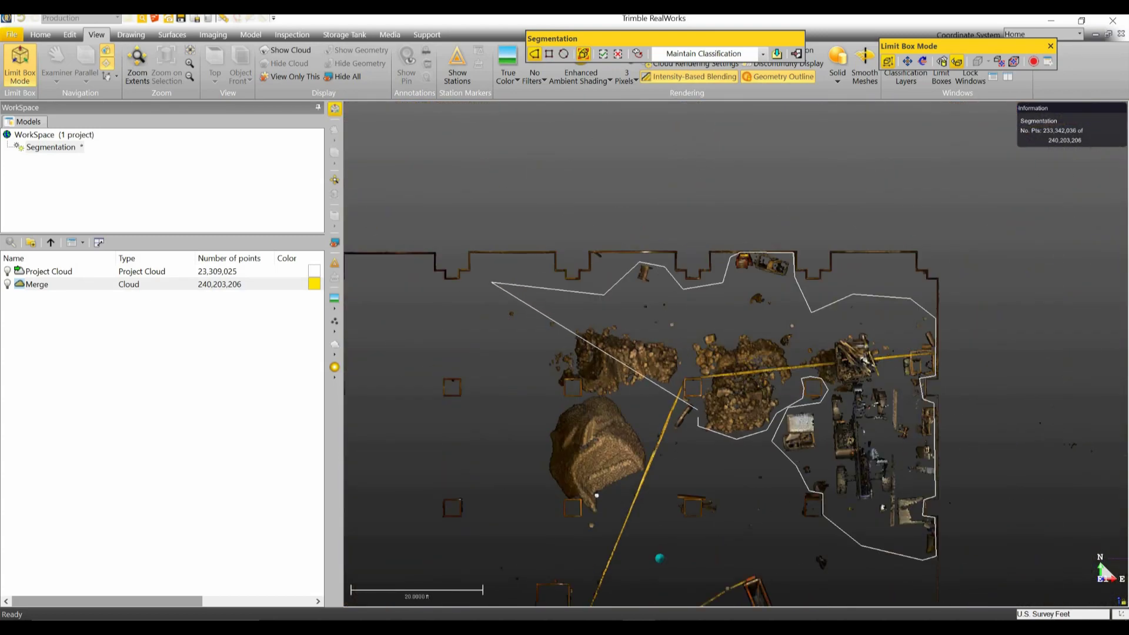
scroll(697, 411, "up", 4)
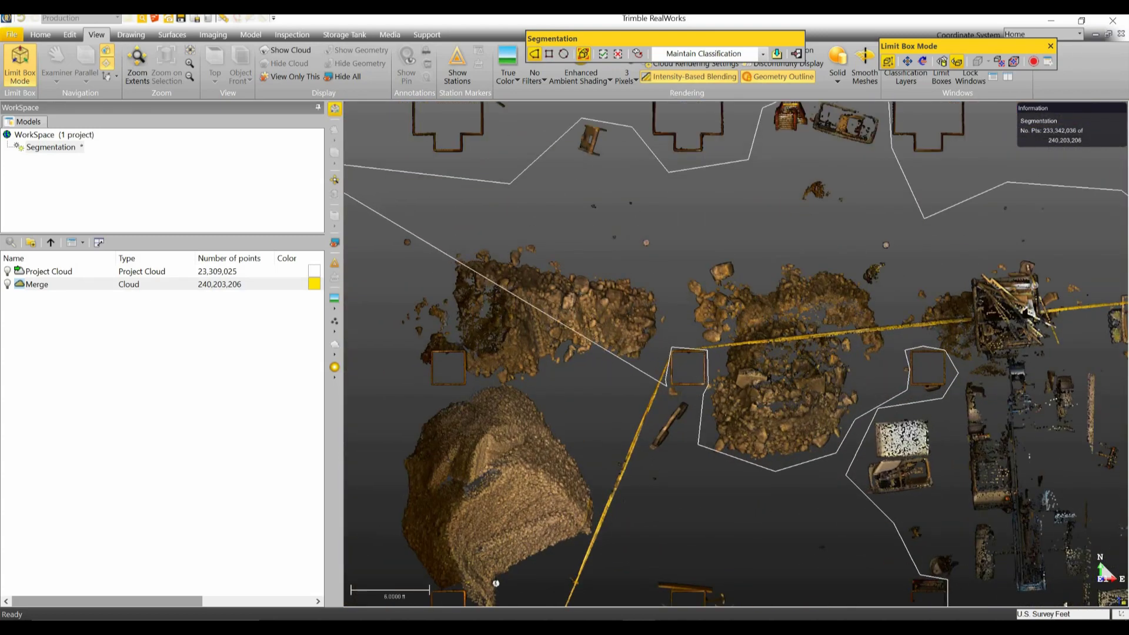
Step: Enclose the east and south sides of the large dirt pile, leaving the column at its southwest outside
left_click(606, 550)
middle_click_drag(606, 551, 670, 319)
left_click(575, 438)
left_click(546, 425)
left_click(548, 380)
left_click(523, 356)
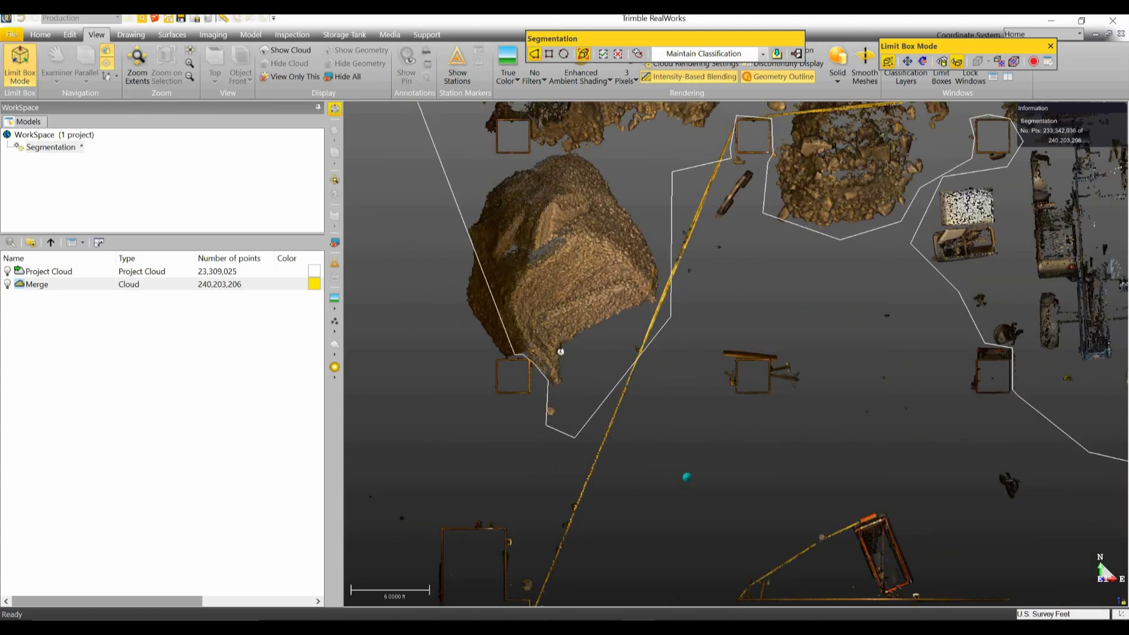
left_click(495, 357)
Step: Finish the fence west of the large dirt pile, leaving out the column to its north, and keep only the points outside
middle_click_drag(464, 376, 466, 578)
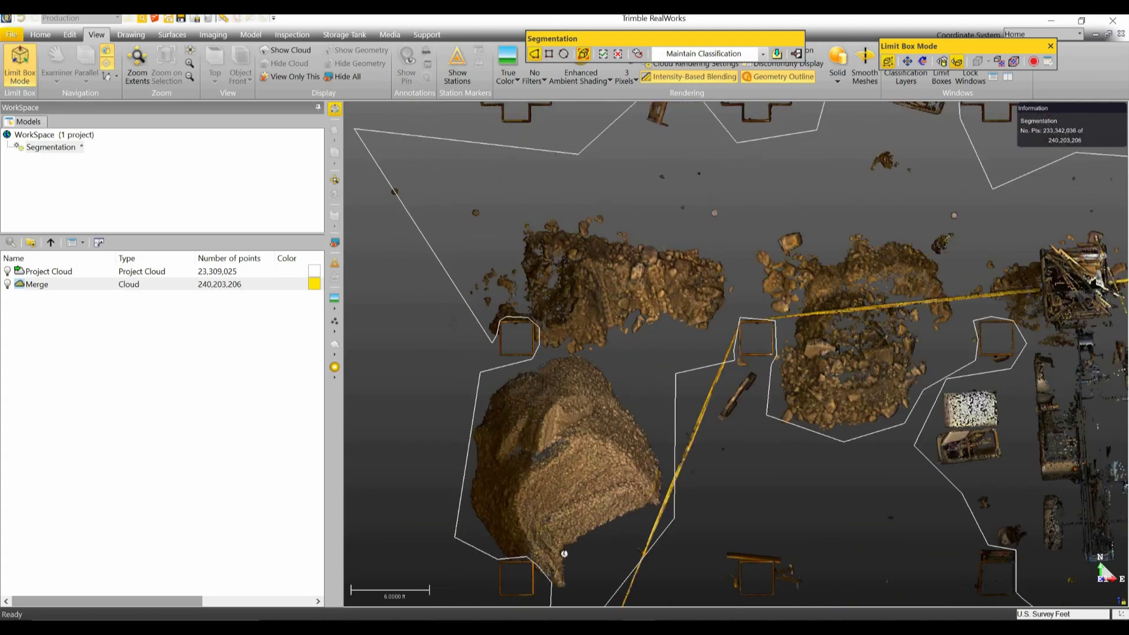
scroll(651, 133, "down", 3)
middle_click_drag(843, 179, 726, 249)
mouse_move(648, 507)
middle_mouse_down()
mouse_move(733, 292)
mouse_move(739, 388)
middle_mouse_up()
Step: Start a new polygonal fence south of the northern column and follow the yellow barrier line's west side to the southwest
left_click(722, 242)
left_click(655, 229)
left_click(598, 340)
left_click(564, 446)
left_click(568, 474)
left_click(557, 472)
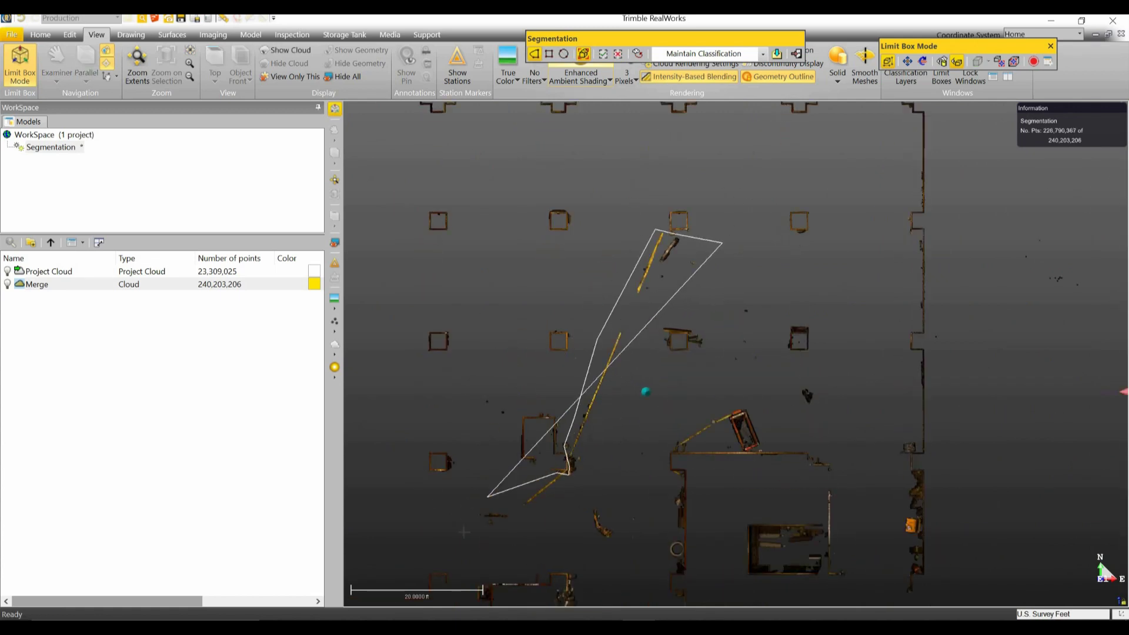
Step: Close the fence around the southern debris and the tilted lift, and keep only the points outside it
left_click(466, 505)
left_click(494, 548)
left_click(562, 553)
left_click(612, 549)
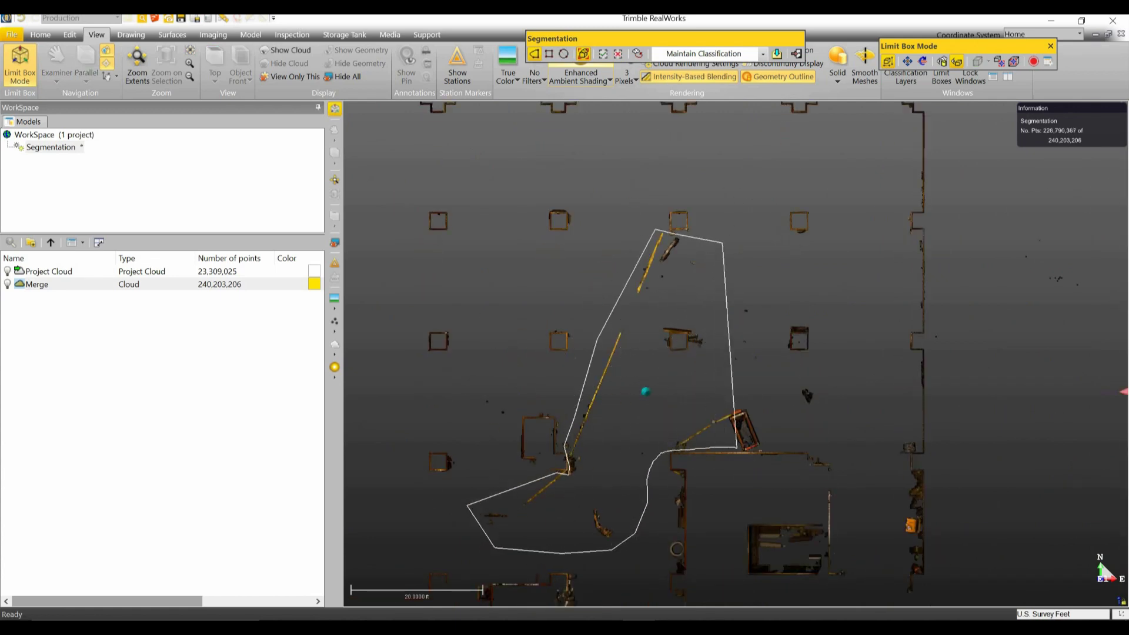
left_click_drag(737, 447, 820, 393)
middle_click_drag(645, 353, 609, 125)
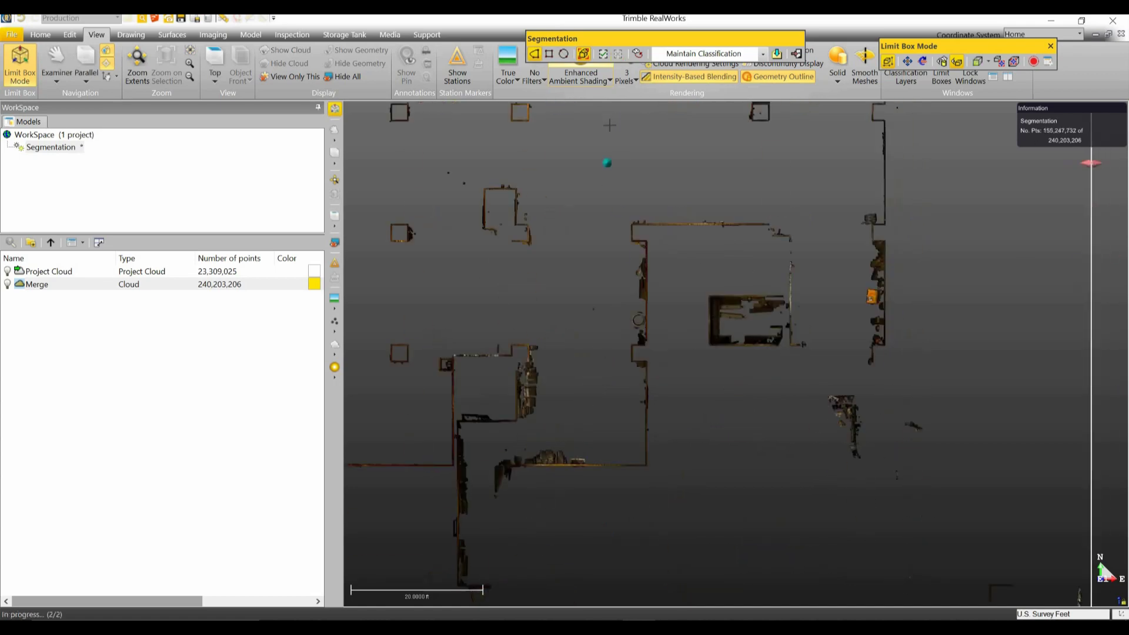
Step: Fence the clutter along the east wall recess beside the small room and keep only the points outside the fence
middle_click_drag(908, 281, 789, 345)
scroll(785, 341, "up", 6)
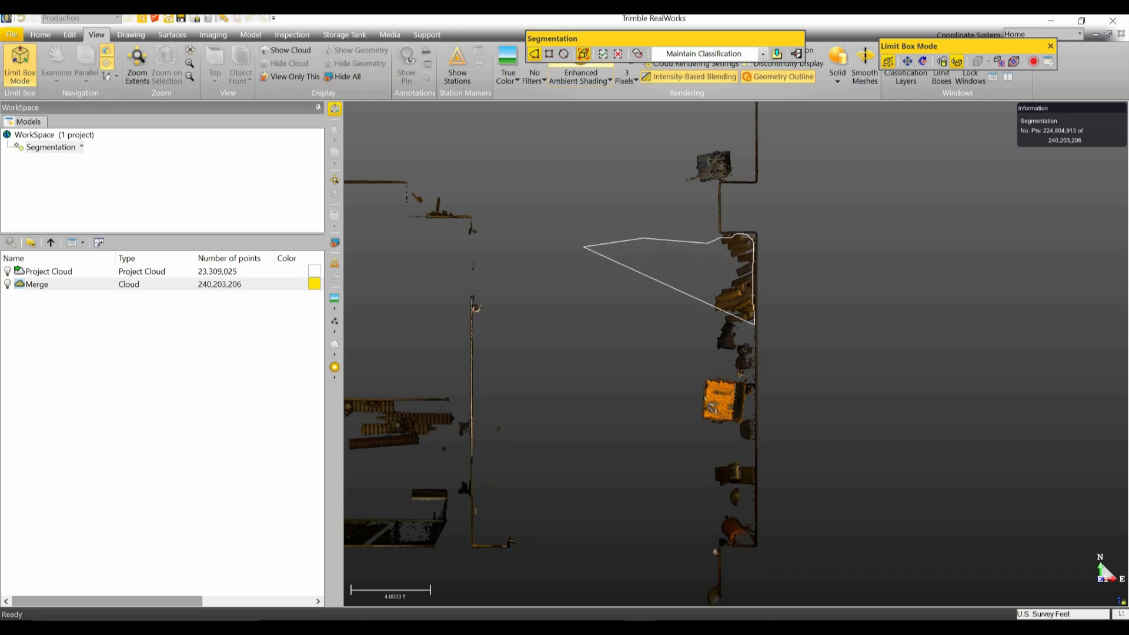
mouse_move(752, 402)
left_mouse_down()
mouse_move(750, 535)
mouse_move(720, 536)
mouse_move(685, 500)
mouse_move(628, 388)
left_mouse_up()
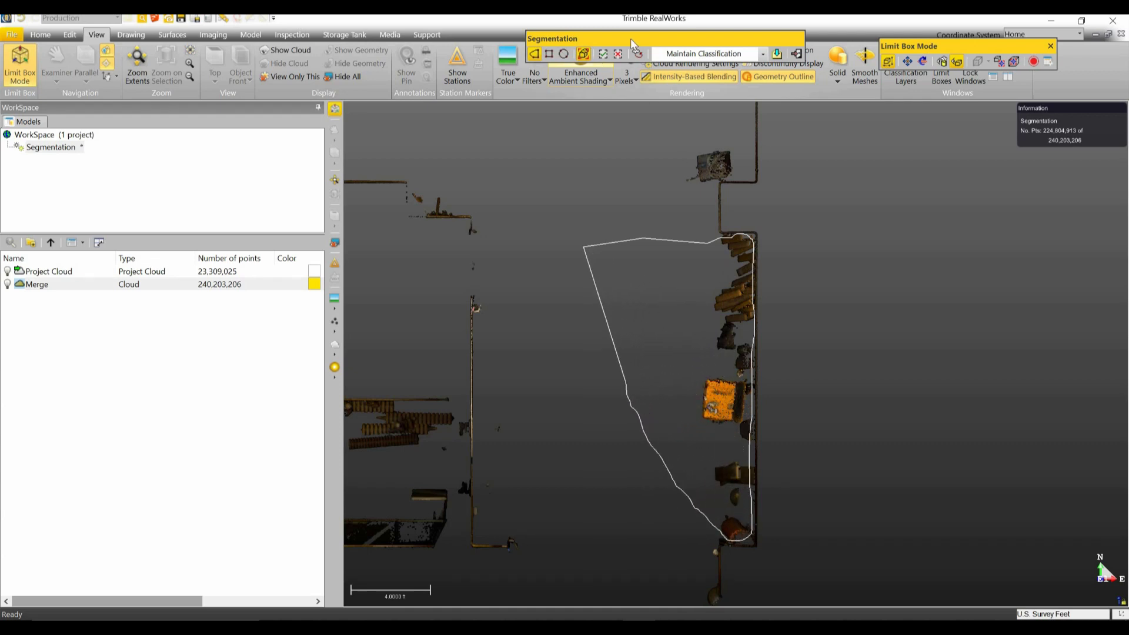
left_click(604, 56)
scroll(610, 195, "down", 3)
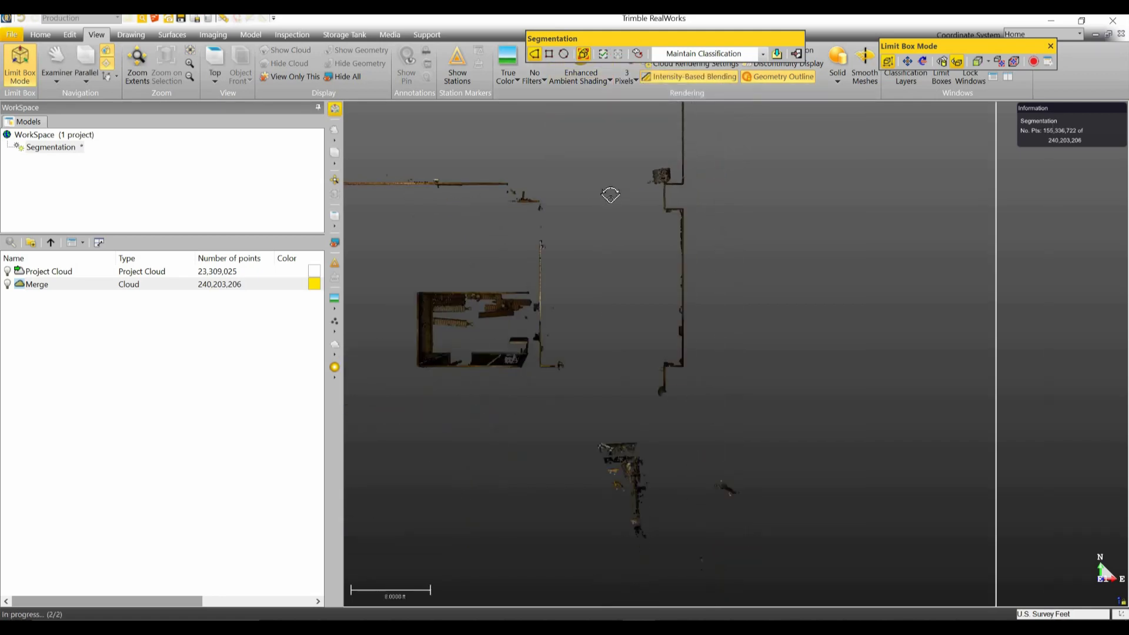
Step: Turn off Limit Box Mode and create a new cloud from the kept building points
scroll(611, 194, "down", 3)
middle_click_drag(470, 144, 686, 344)
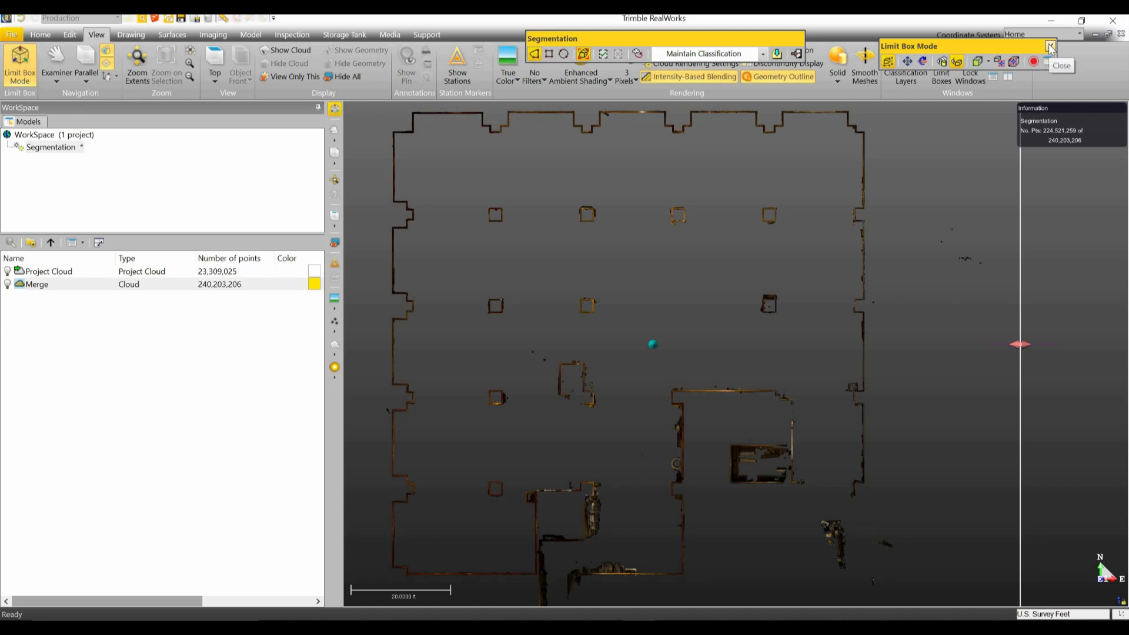
left_click(888, 61)
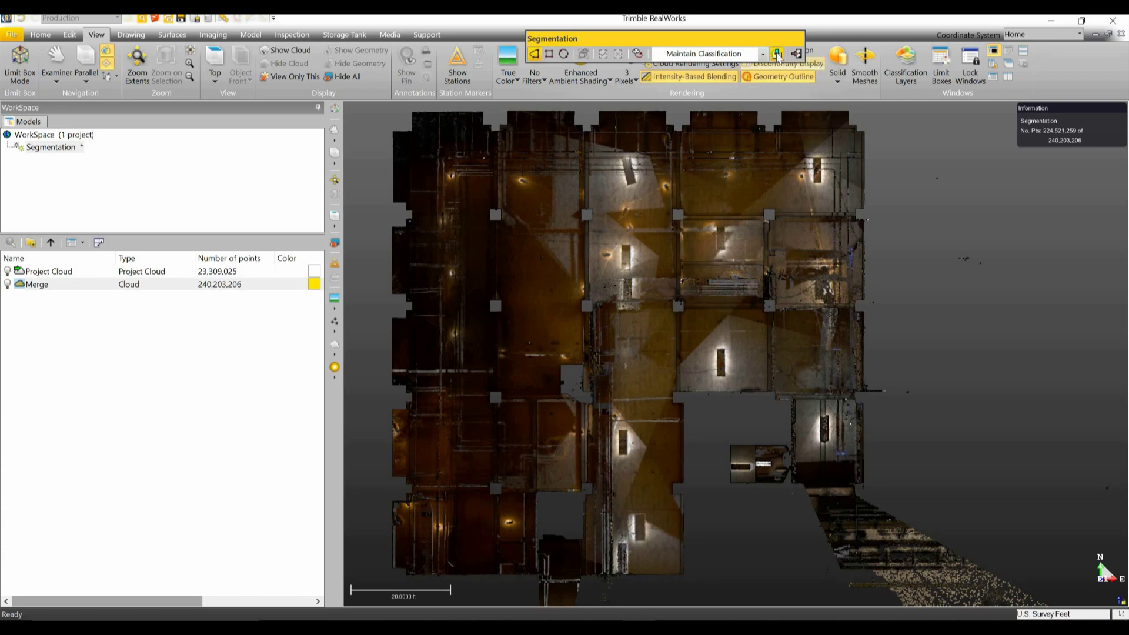
left_click(777, 55)
Step: Examine the separated interior contents in 3D and close the Segmentation tool
left_click_drag(621, 257, 806, 360)
scroll(739, 337, "up", 5)
scroll(741, 337, "up", 2)
left_click_drag(926, 355, 764, 359)
left_click_drag(713, 303, 694, 303)
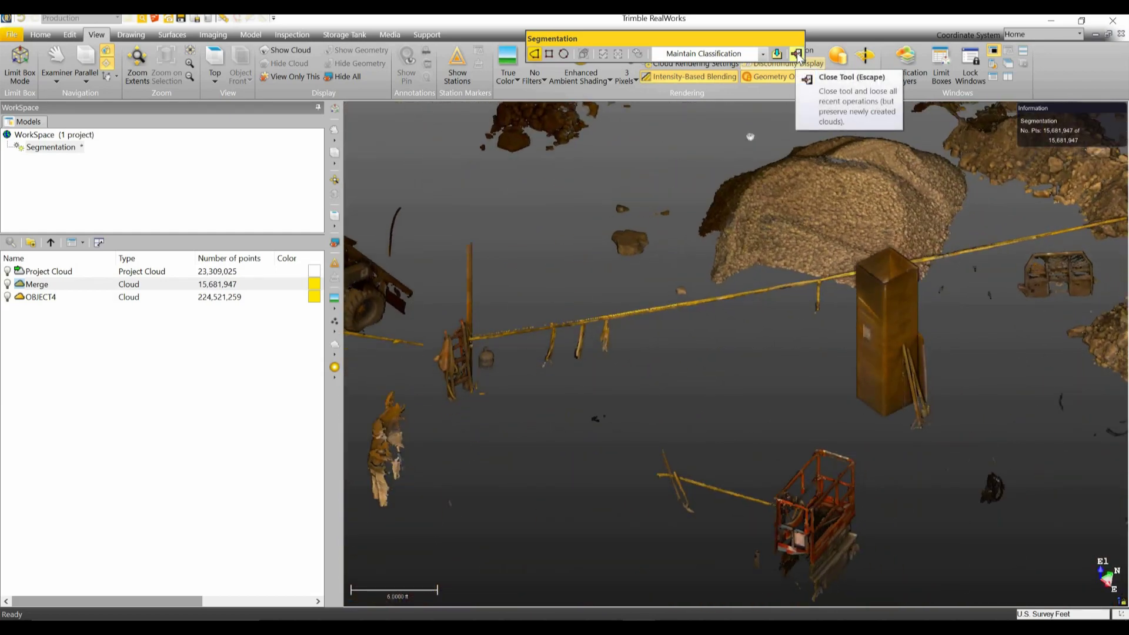
left_click(796, 53)
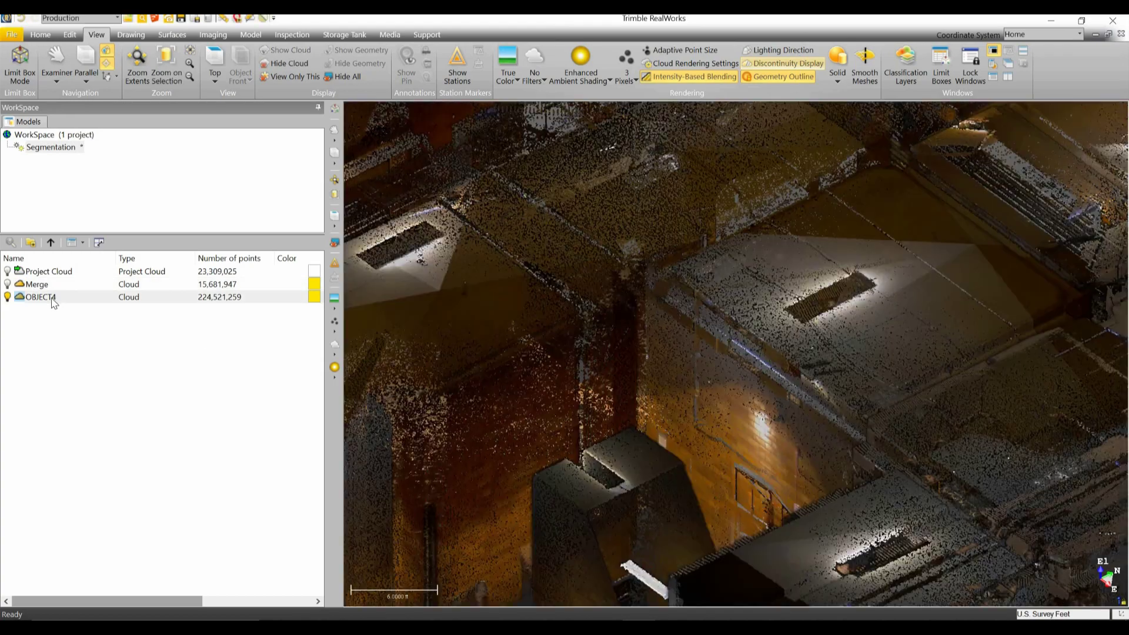
Step: Inspect the OBJECT4 cloud's walls, columns and floor all around from a scan station using Station-Based navigation
left_click(50, 298)
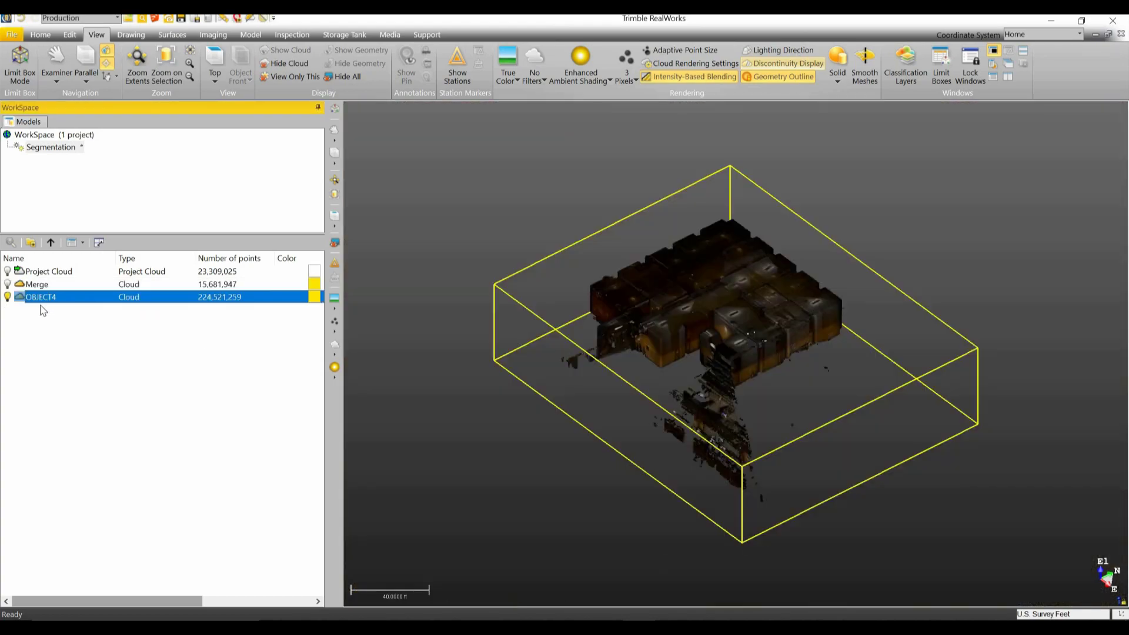
left_click(57, 79)
left_click(73, 112)
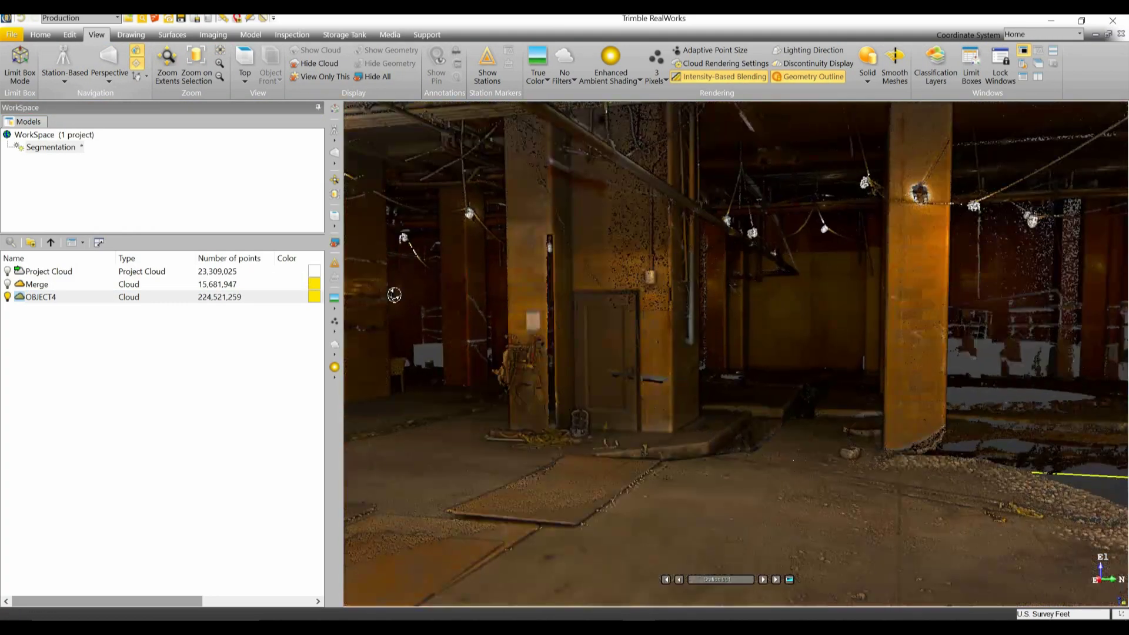
left_click_drag(394, 294, 729, 310)
mouse_move(357, 286)
left_mouse_down()
mouse_move(893, 302)
mouse_move(343, 289)
left_mouse_up()
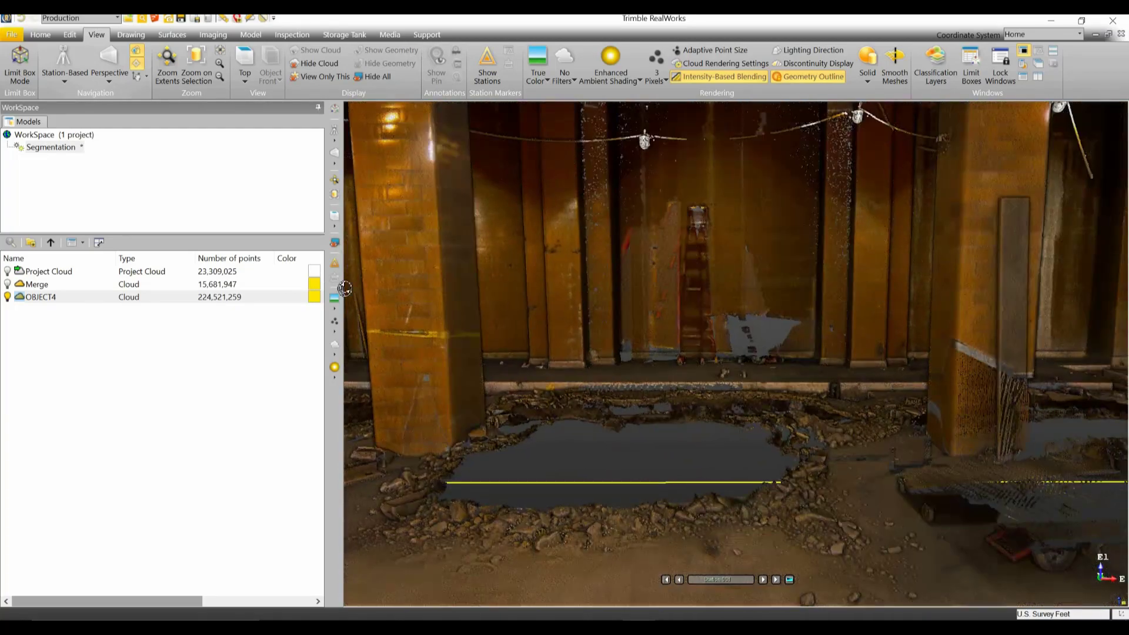
left_click_drag(894, 272, 301, 269)
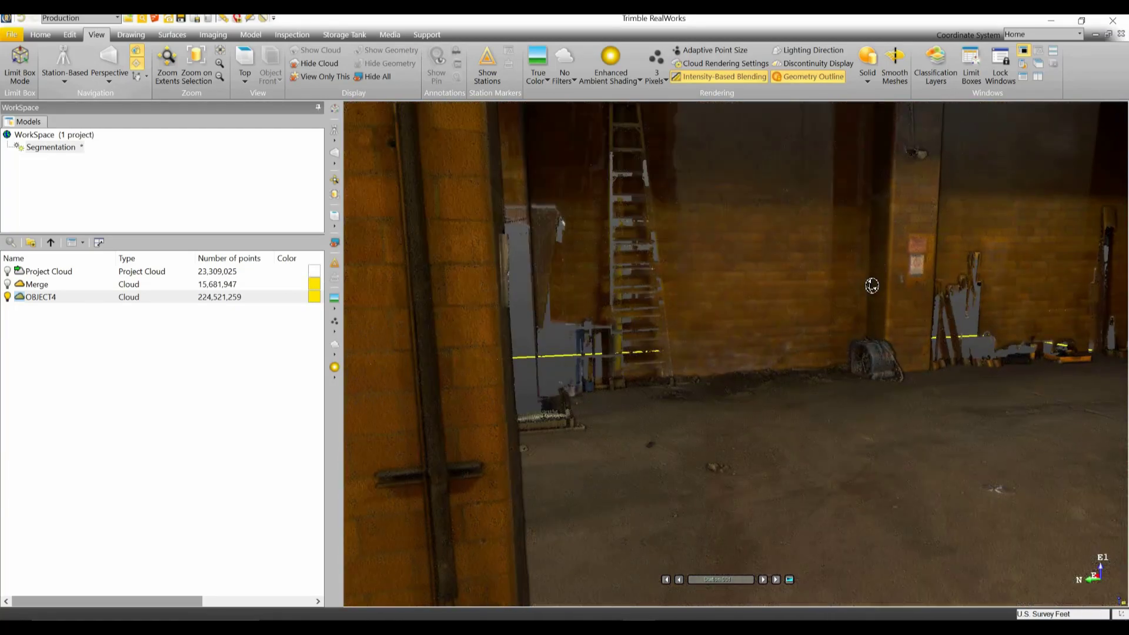
left_click_drag(381, 281, 971, 282)
left_click_drag(353, 278, 825, 274)
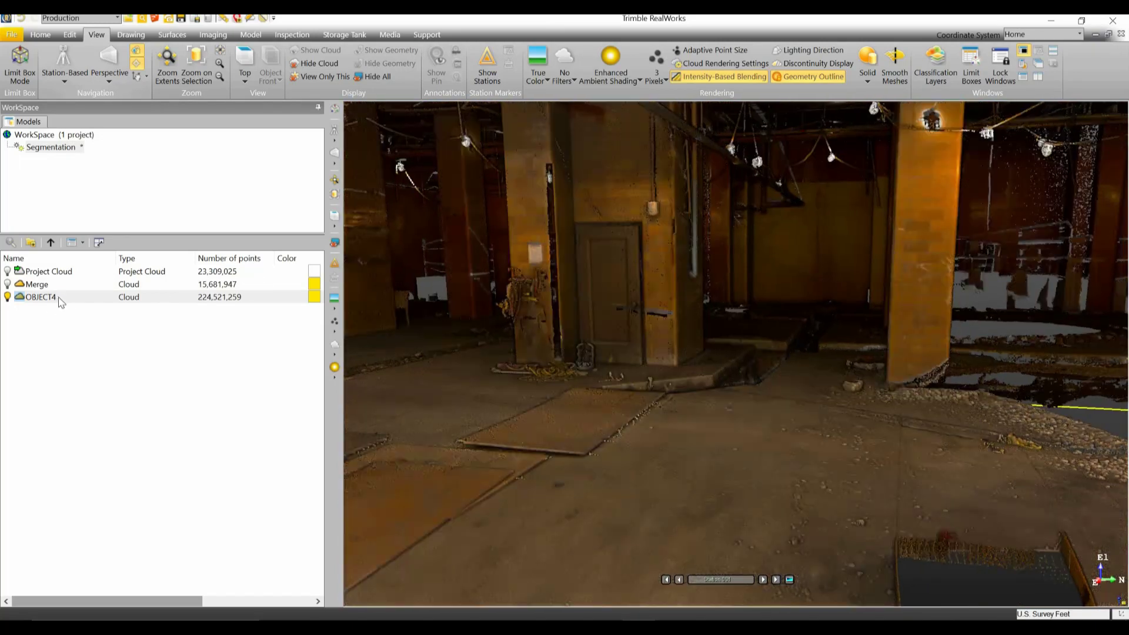
Step: Rename the OBJECT4 cloud as Cleaned Cloud
left_click(46, 299)
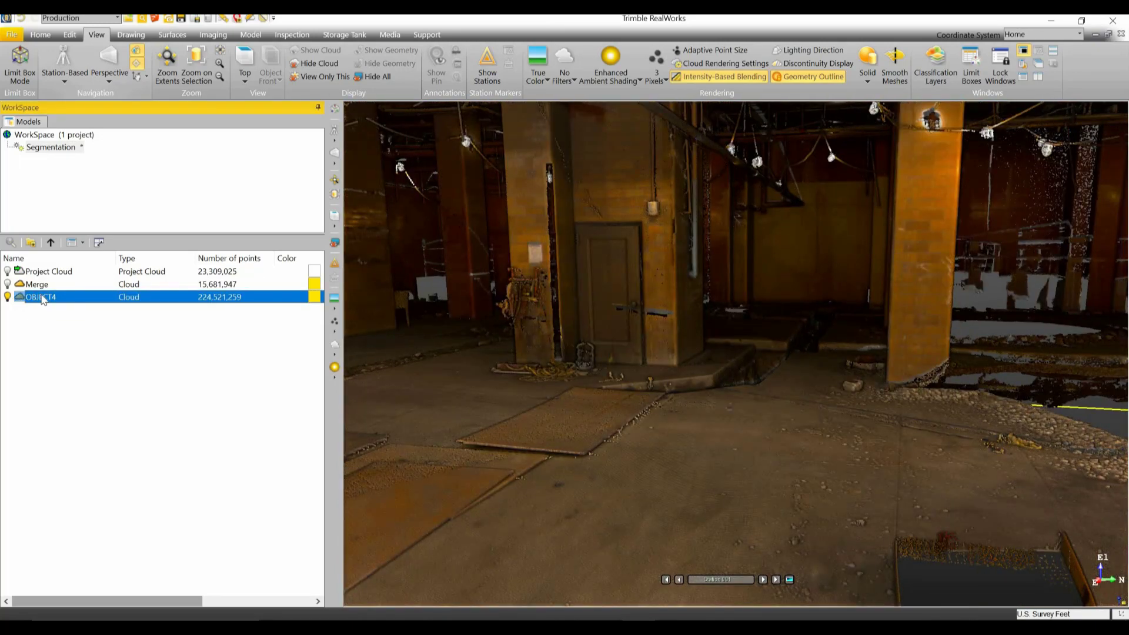
left_click(53, 298)
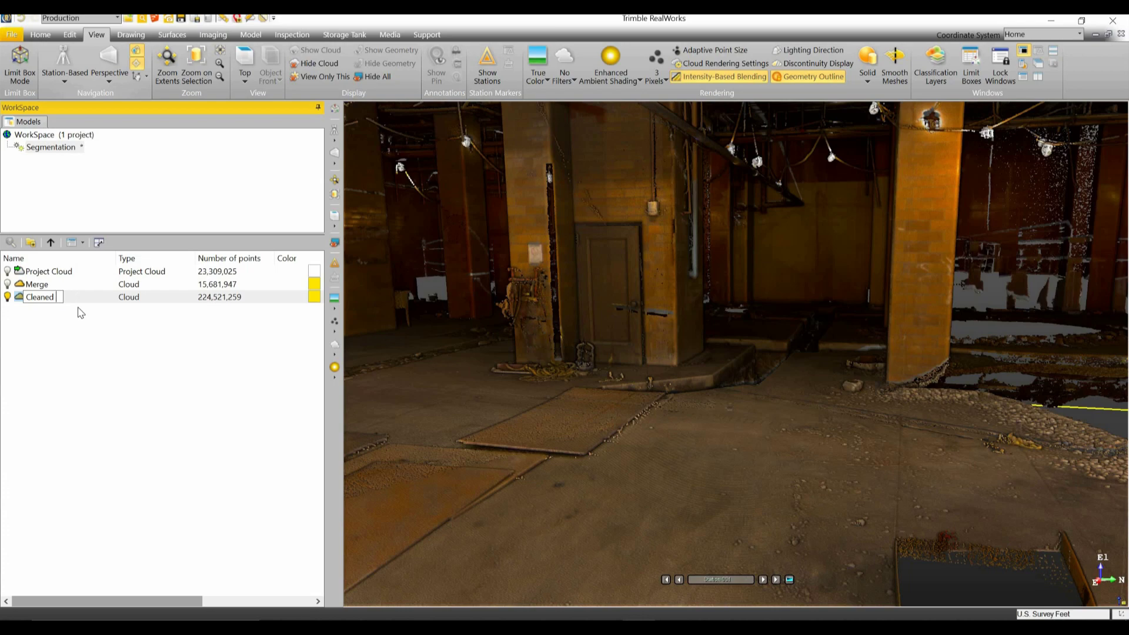
key("Return")
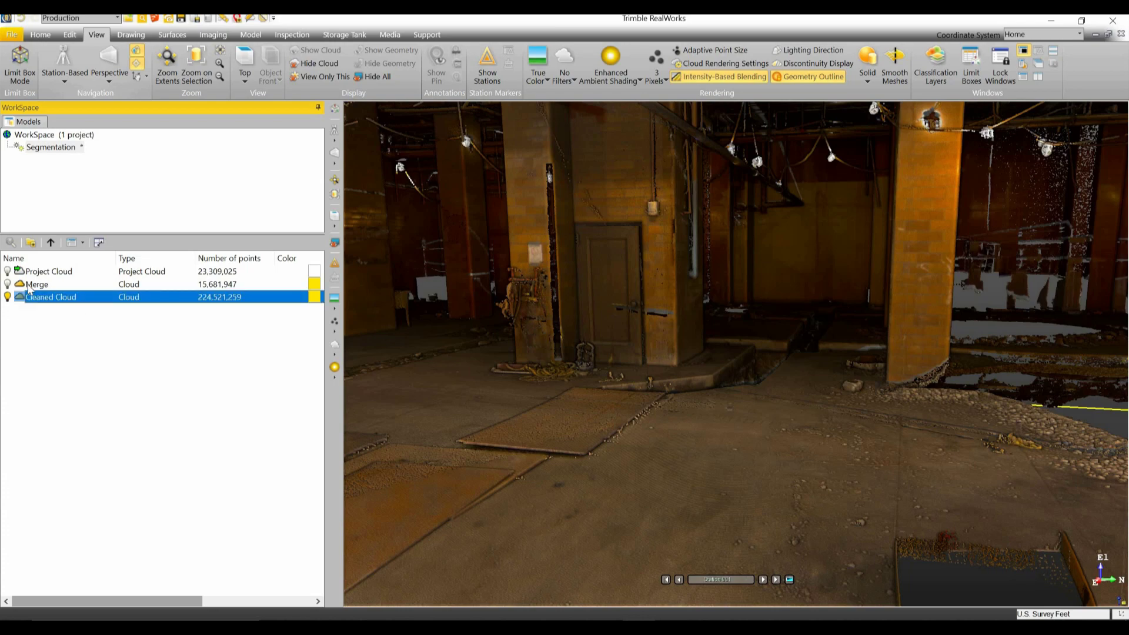
Step: Show the Merge cloud, hide the Cleaned Cloud, and view the brick column with the tools leaning on it
left_click(7, 285)
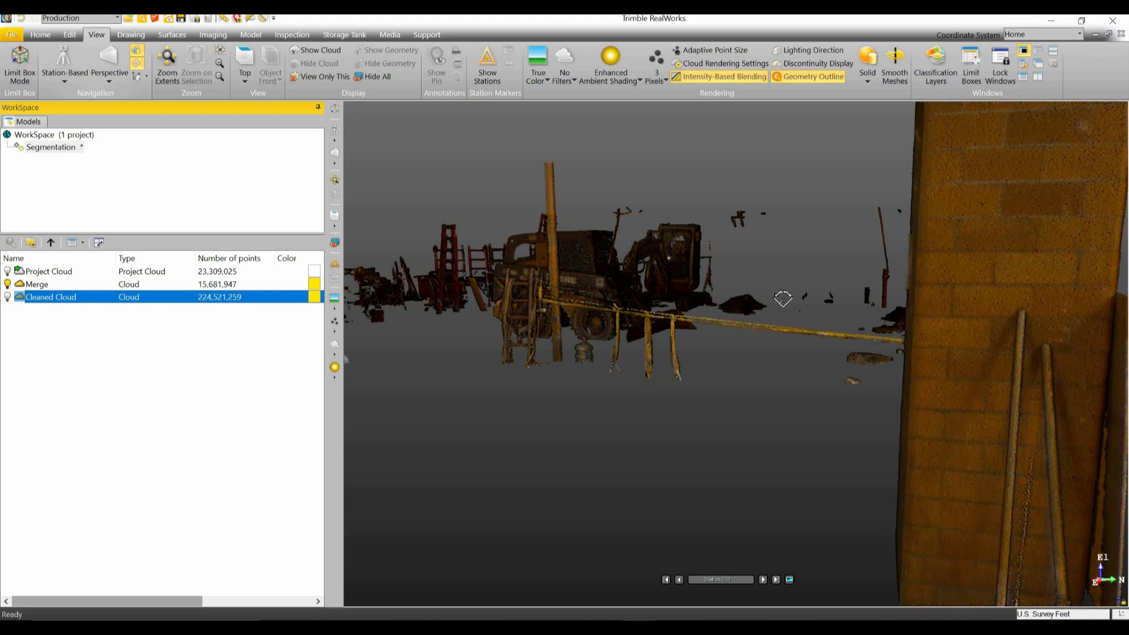
scroll(785, 300, "down", 3)
left_click(81, 284)
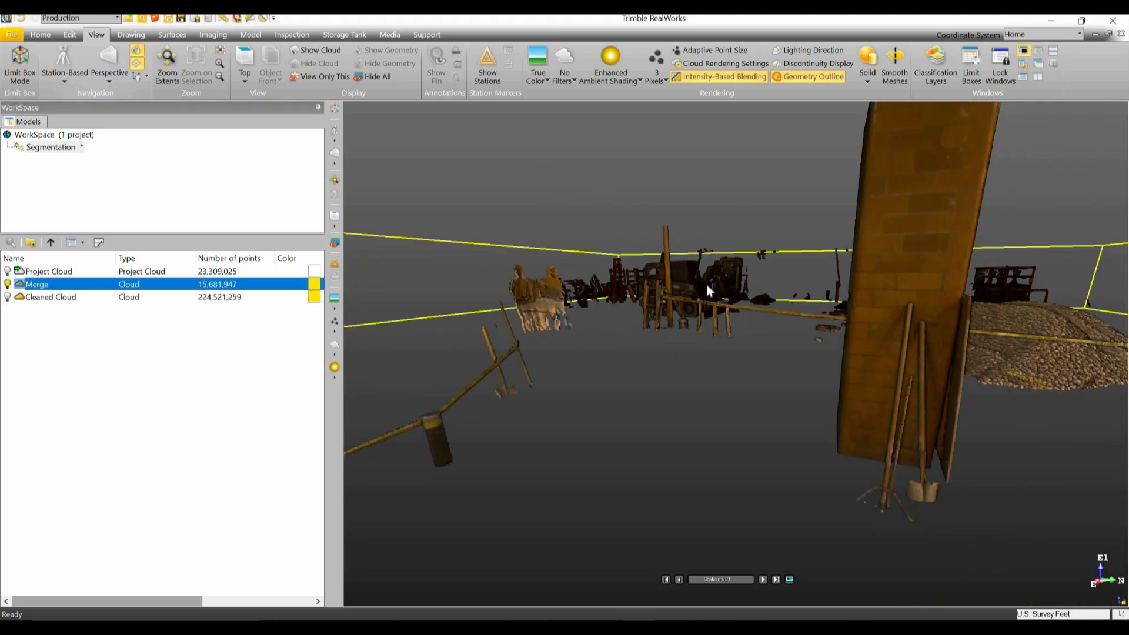
left_click_drag(826, 276, 608, 262)
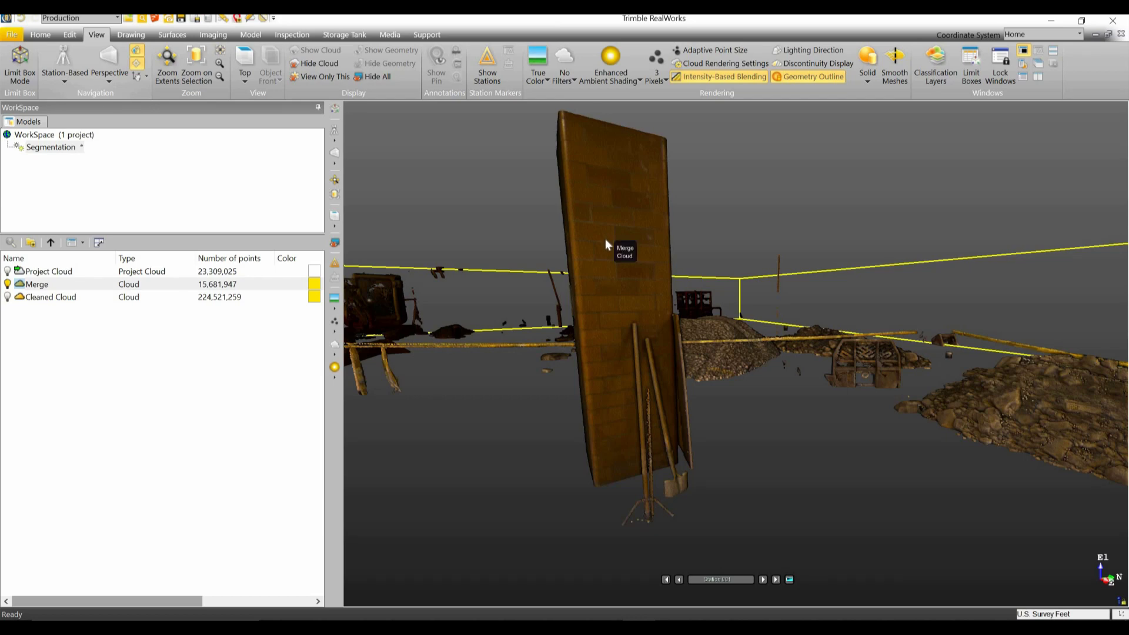
Step: Switch to Examiner navigation, view the brick column from above, and start the Segmentation tool on the Merge cloud
left_click(63, 82)
left_click(80, 108)
left_click_drag(728, 325, 653, 356)
scroll(654, 355, "up", 3)
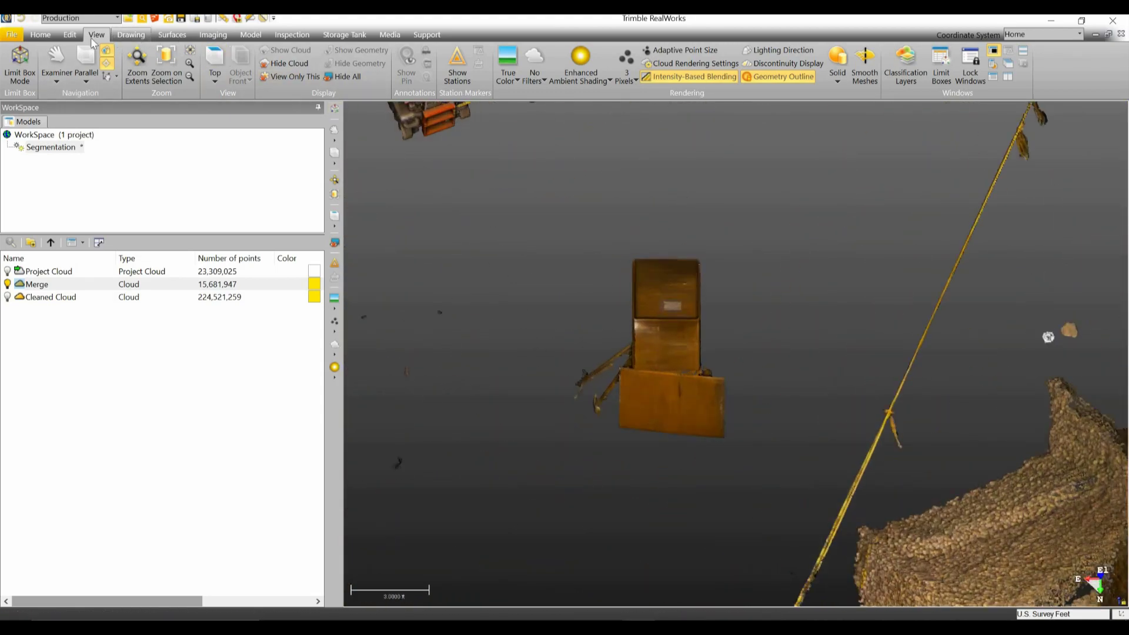
left_click(68, 36)
left_click(41, 36)
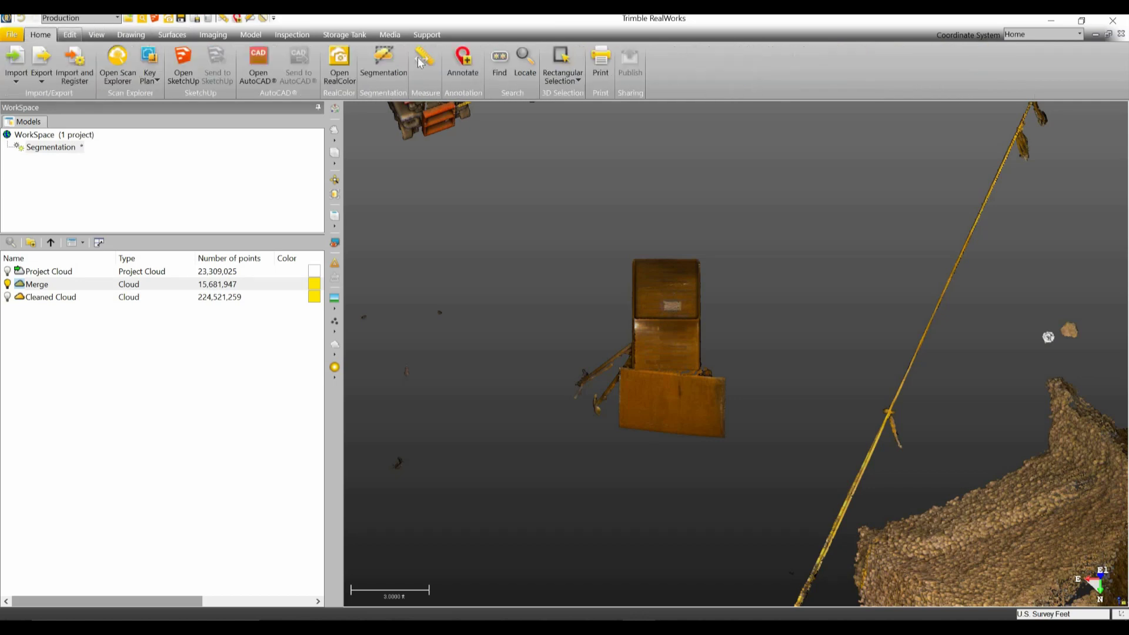
left_click(425, 63)
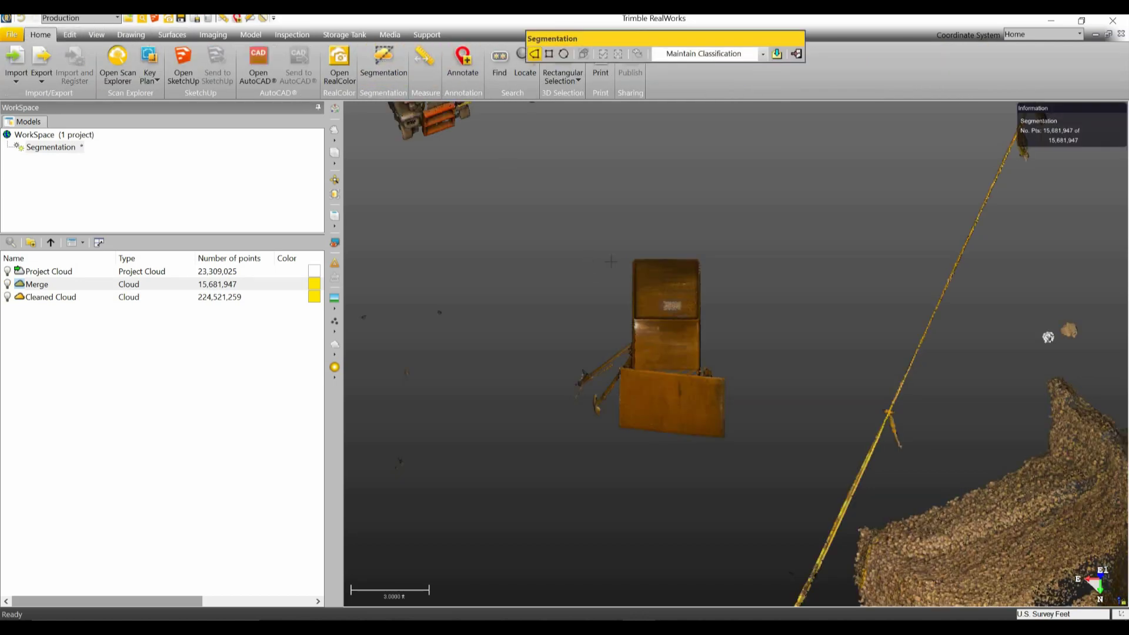
Step: Fence the brick column and its leaning tools with a polygon, keep the inside points, create a new cloud from them, and close Segmentation
left_click(686, 230)
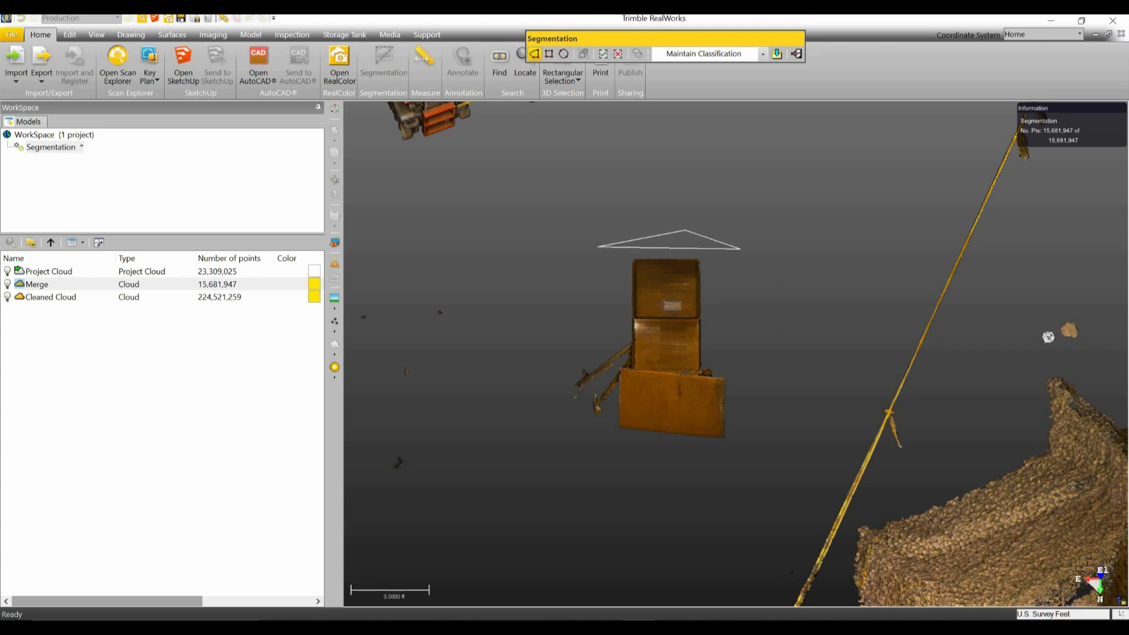
left_click(777, 283)
left_click(772, 403)
left_click(744, 461)
left_click(639, 468)
left_click(569, 442)
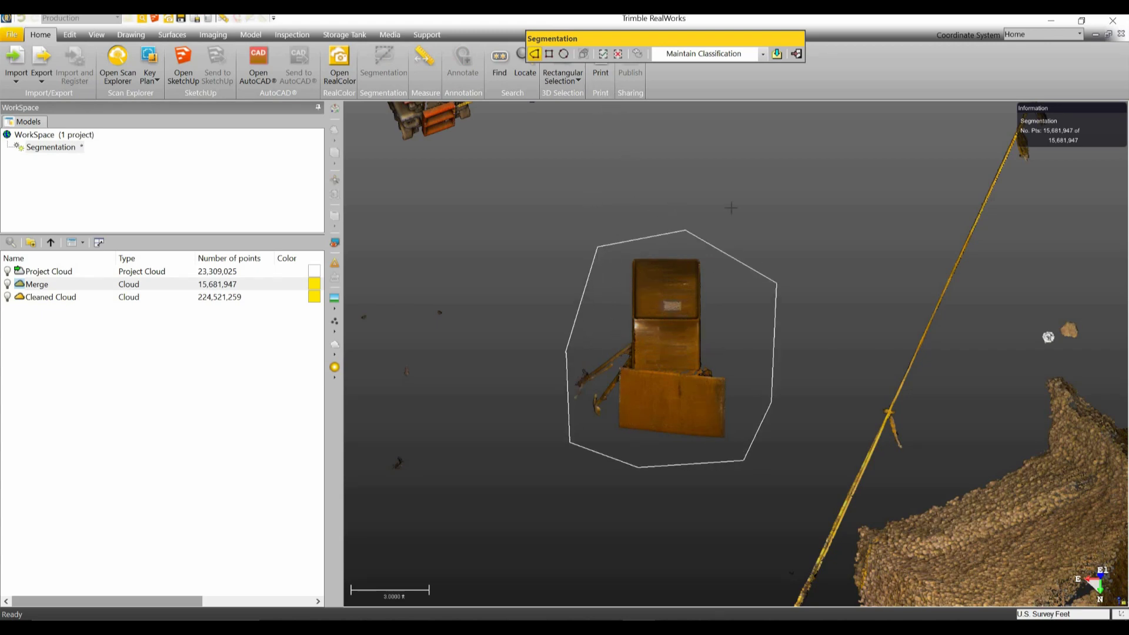
left_click(602, 56)
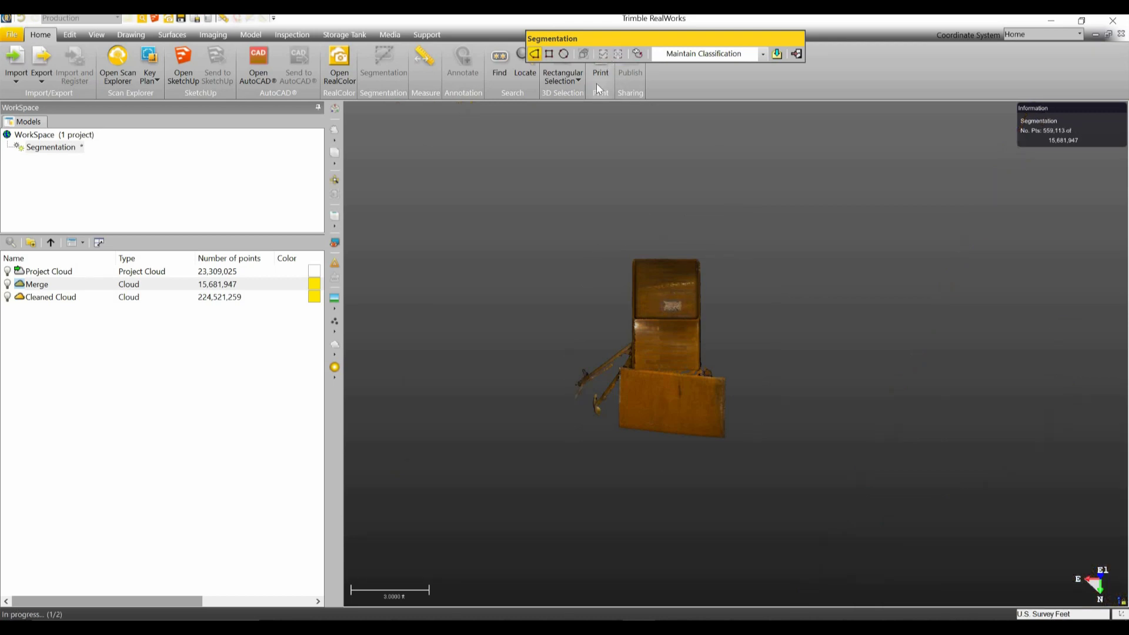
left_click_drag(736, 271, 782, 54)
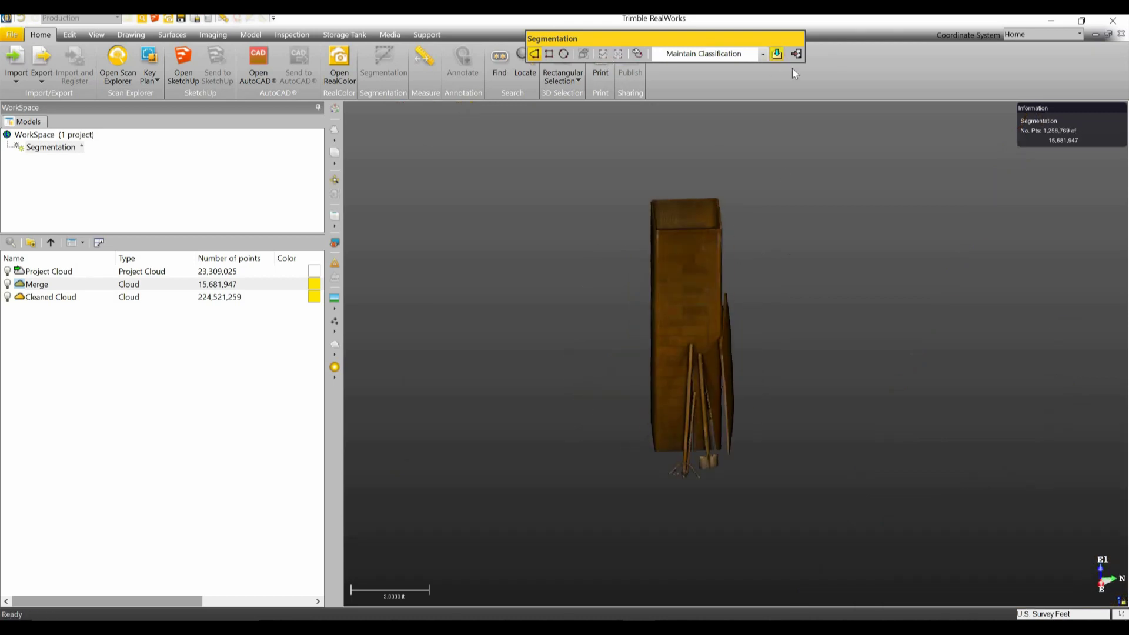
left_click(796, 53)
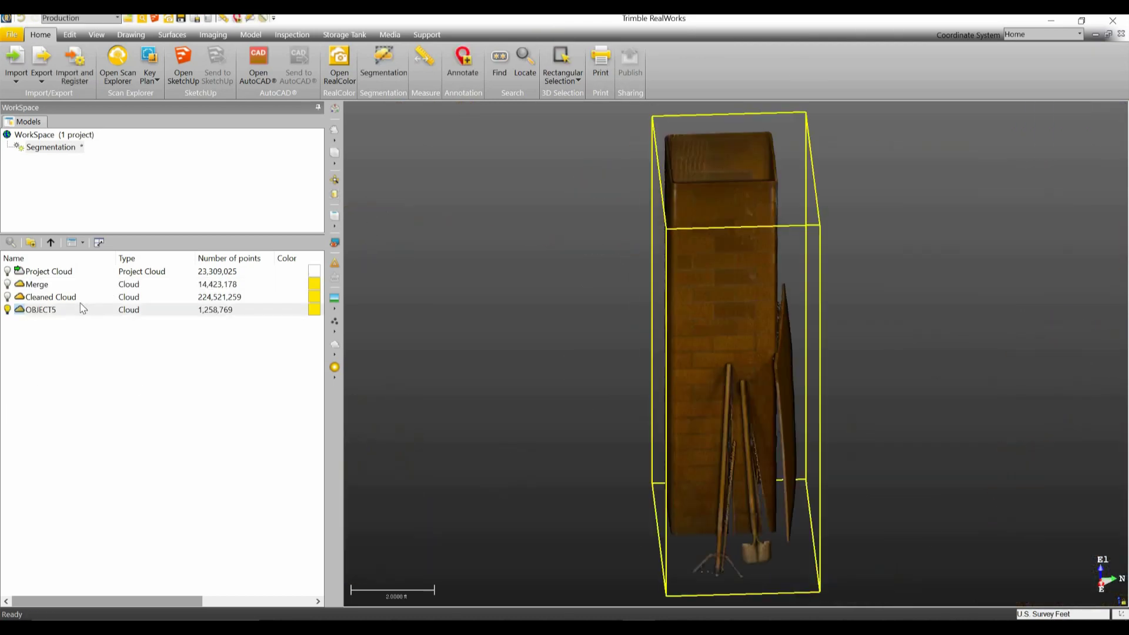
Step: Rename the OBJECT5 cloud as Column
left_click(55, 313)
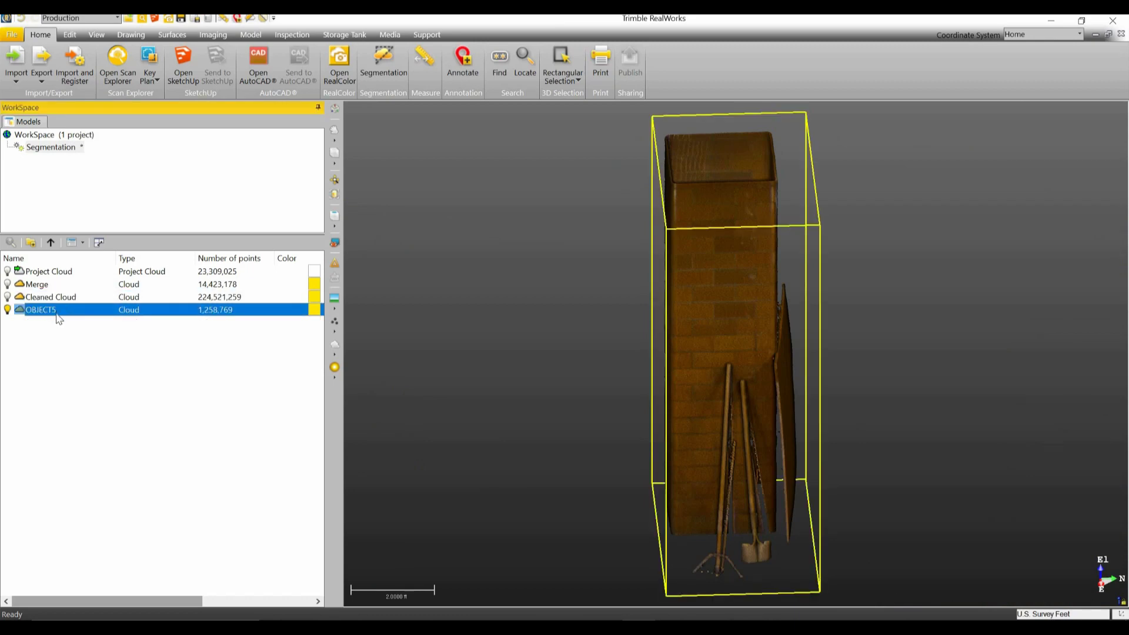
left_click(57, 310)
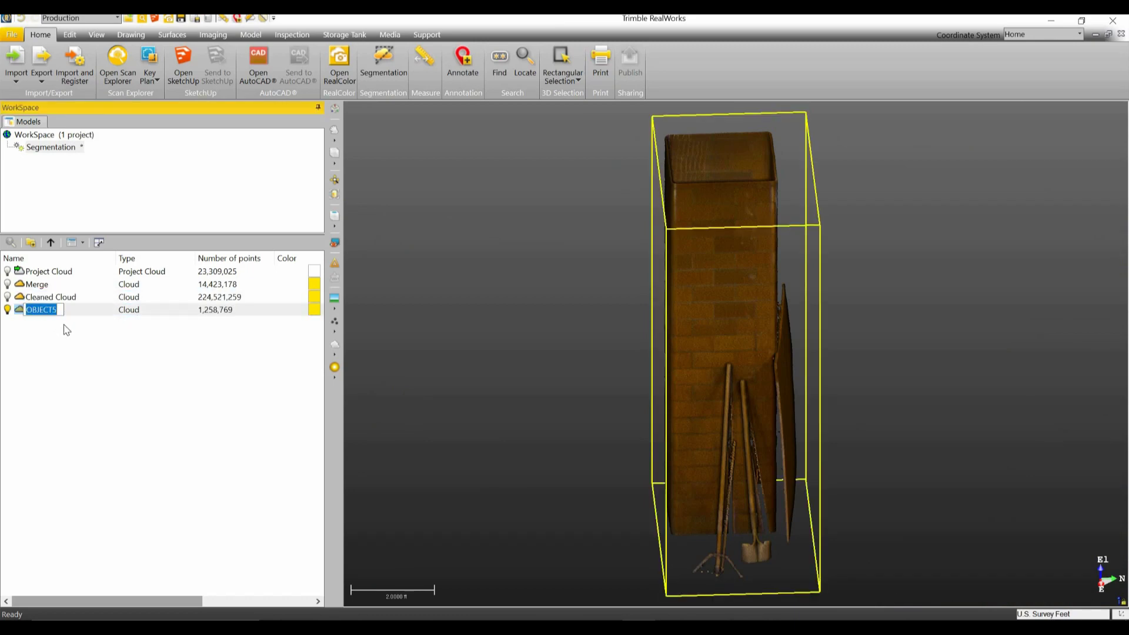
type("Column")
key("Return")
Step: Segment the Column cloud in the Front view, keeping only the points inside a rectangle fitted tightly around the column shaft
left_click_drag(725, 350, 790, 314)
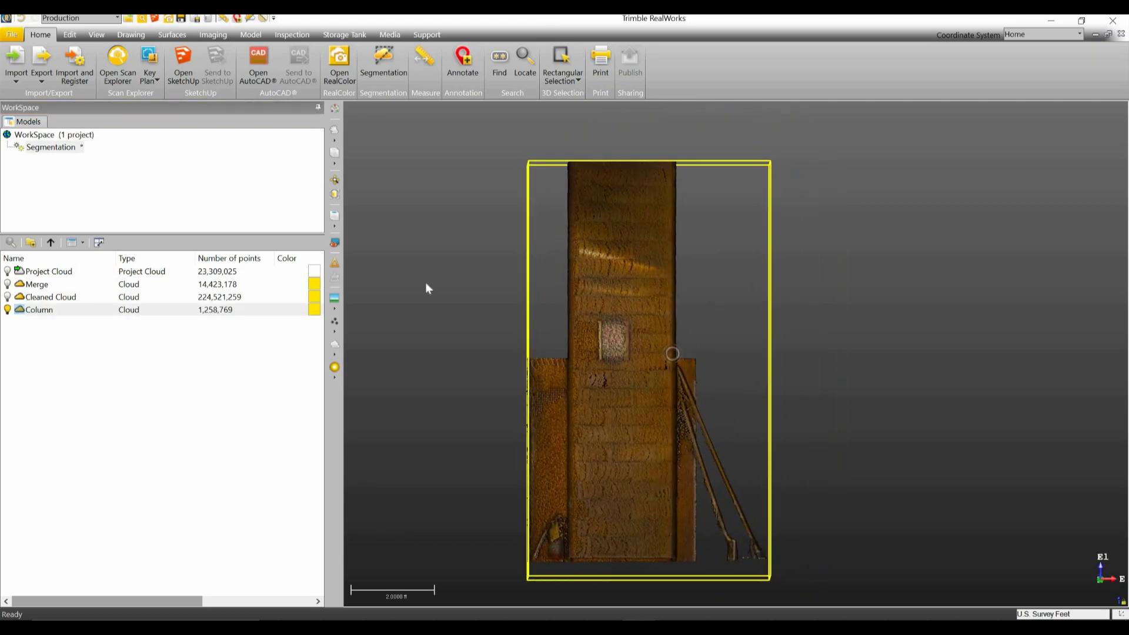
left_click(334, 226)
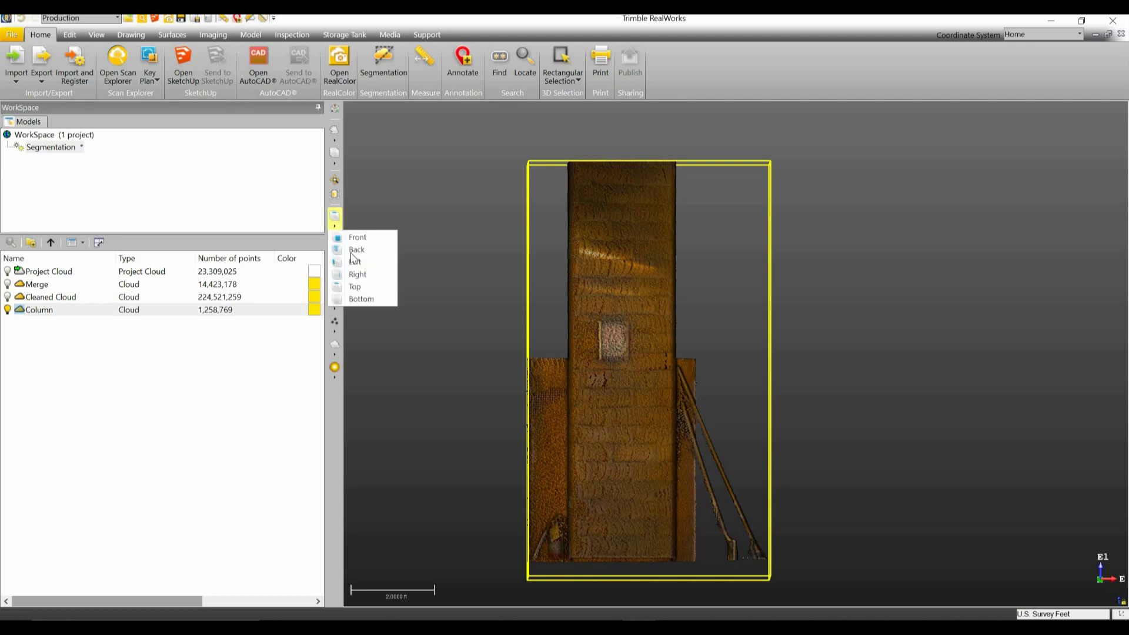
left_click(357, 250)
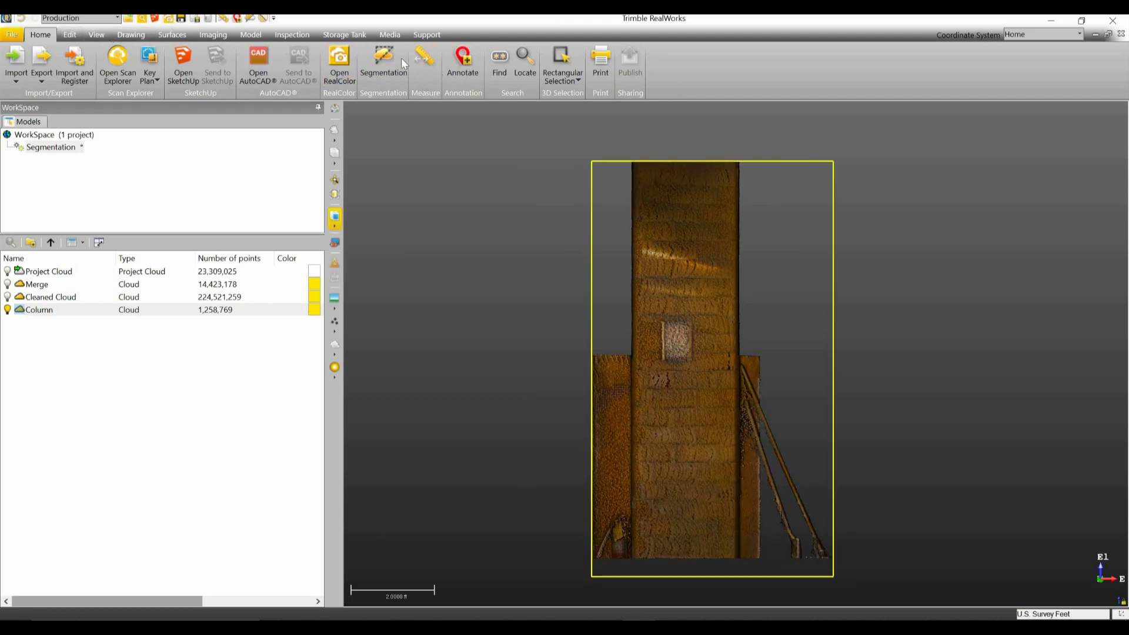
left_click(383, 59)
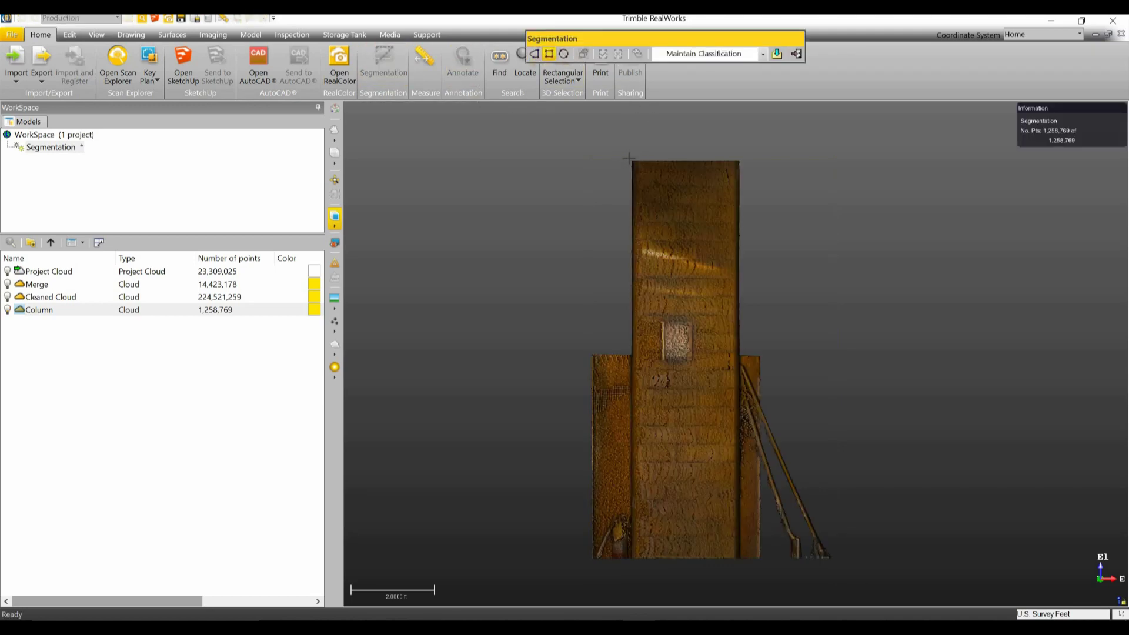
left_click_drag(628, 157, 742, 563)
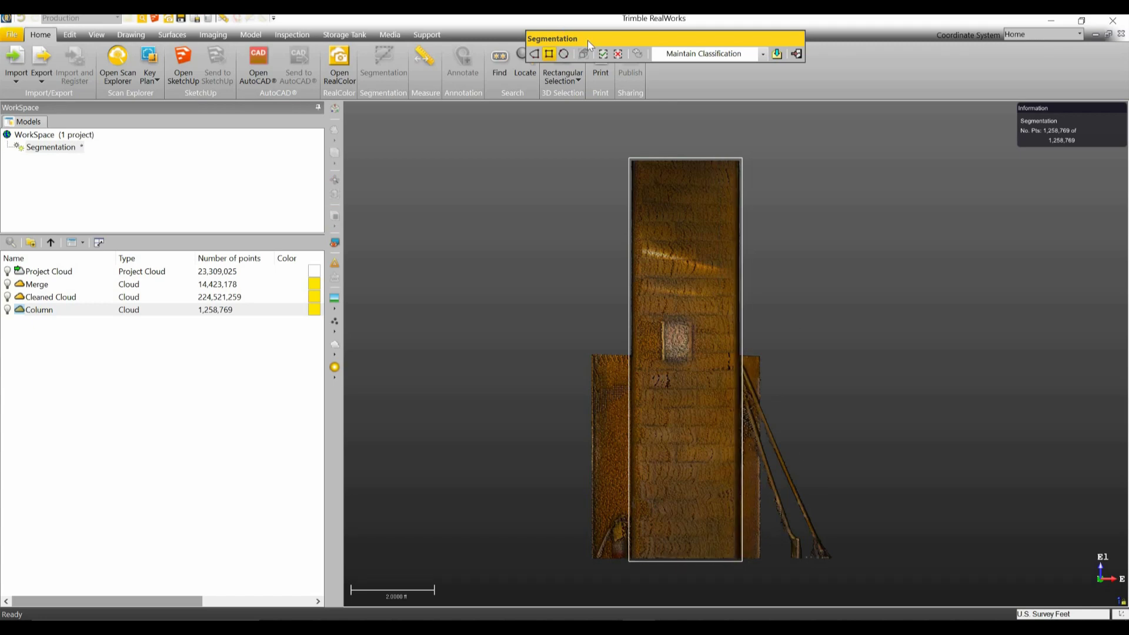
left_click(603, 54)
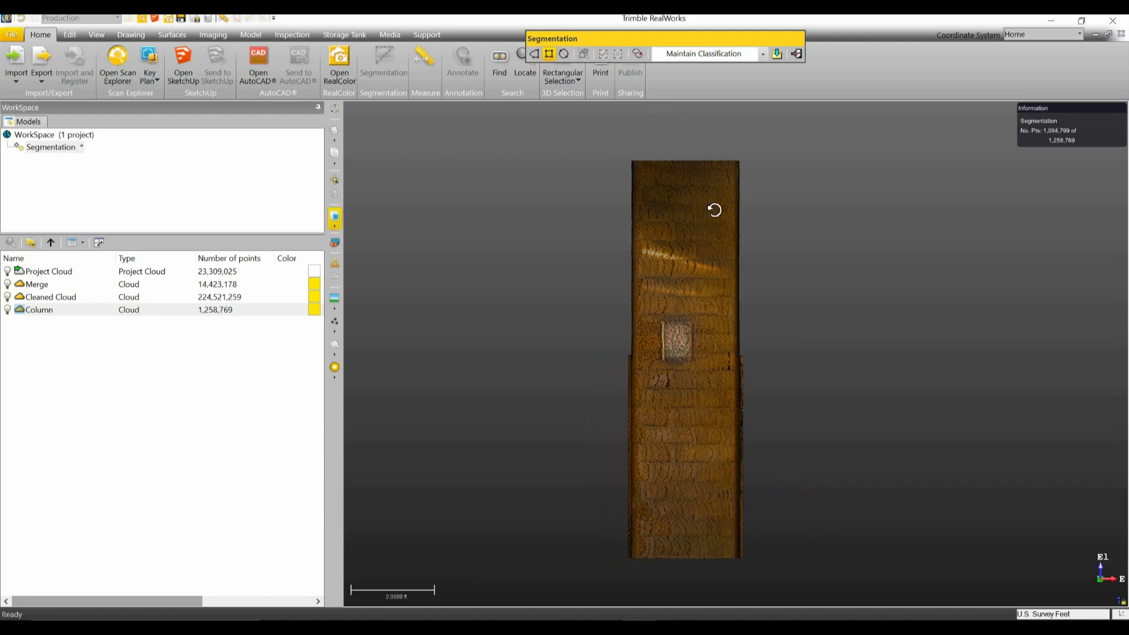
Step: In the Left view, fence the column shaft with a rectangle and keep the inside points, excluding the leaning board
left_click_drag(714, 210, 777, 217)
left_click(334, 229)
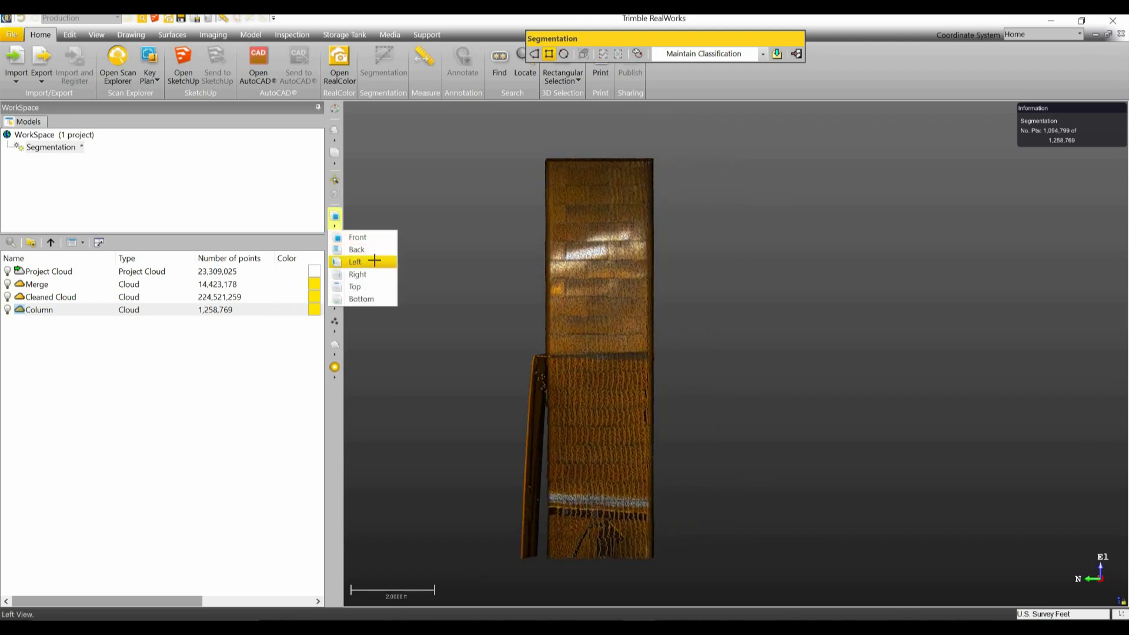
left_click(374, 261)
middle_click_drag(666, 262, 557, 131)
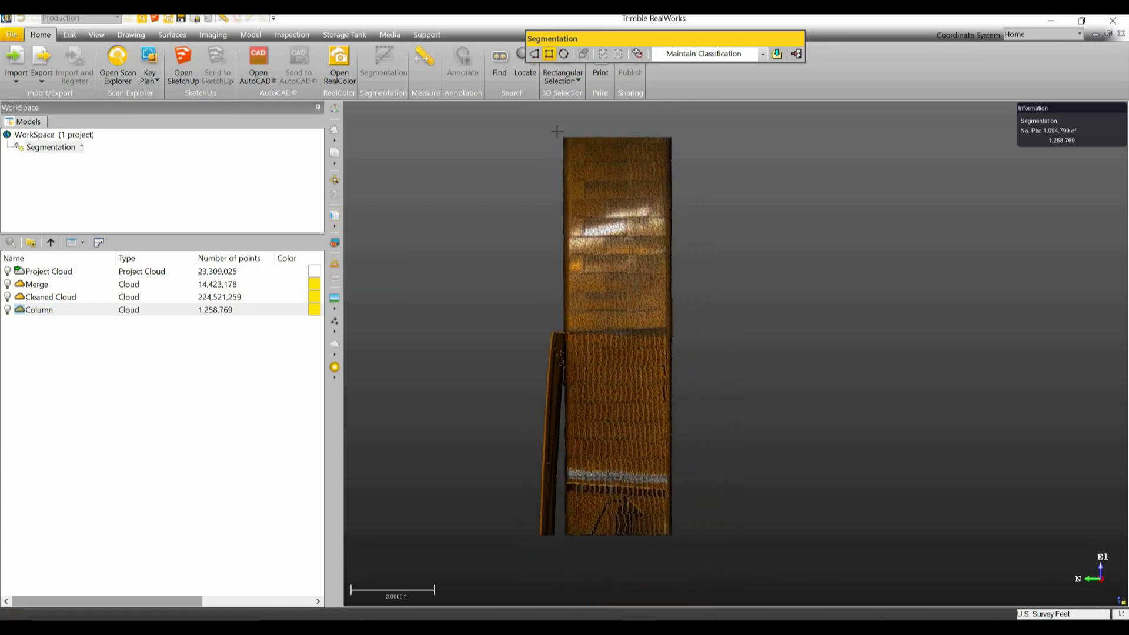
left_click_drag(559, 134, 679, 541)
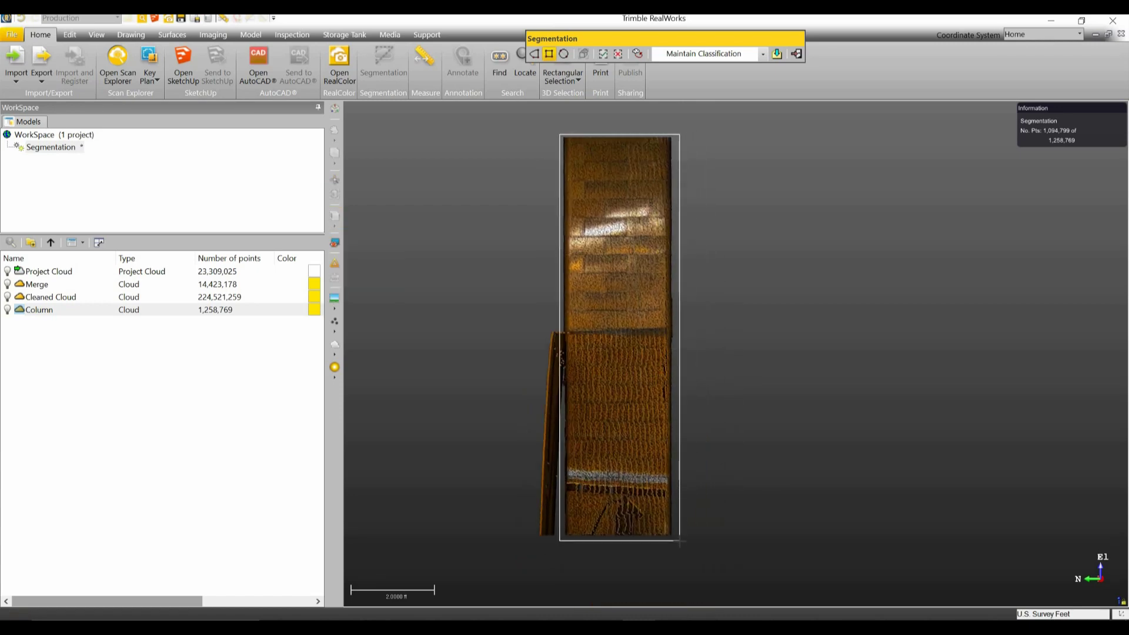
left_click(606, 55)
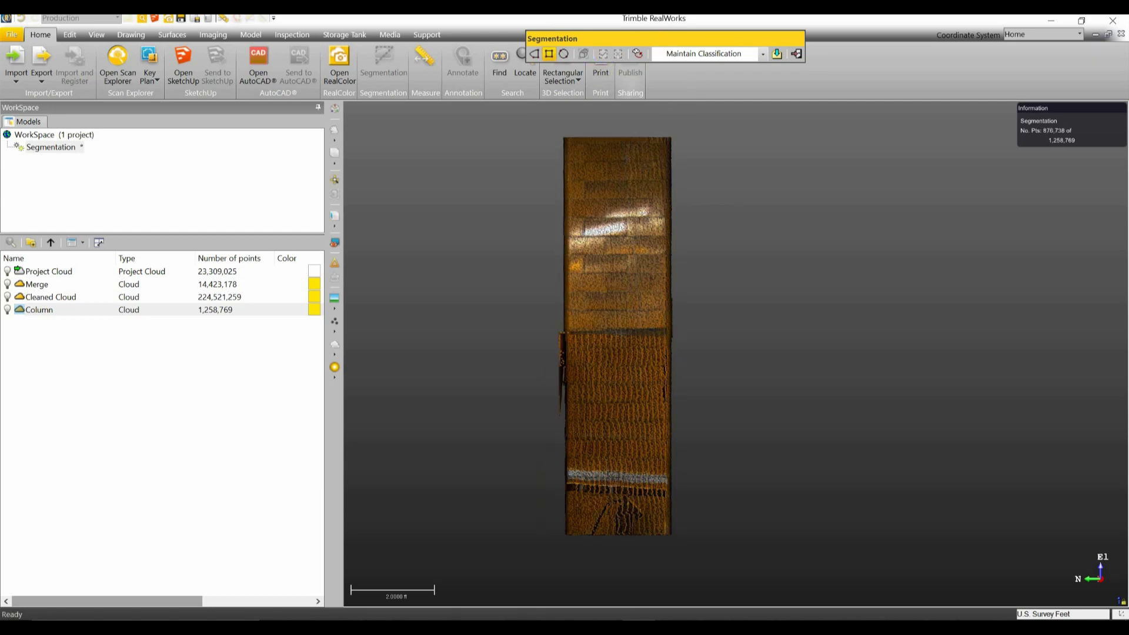
Step: Create a new cloud from the isolated column points and close the Segmentation tool
left_click_drag(671, 157, 859, 166)
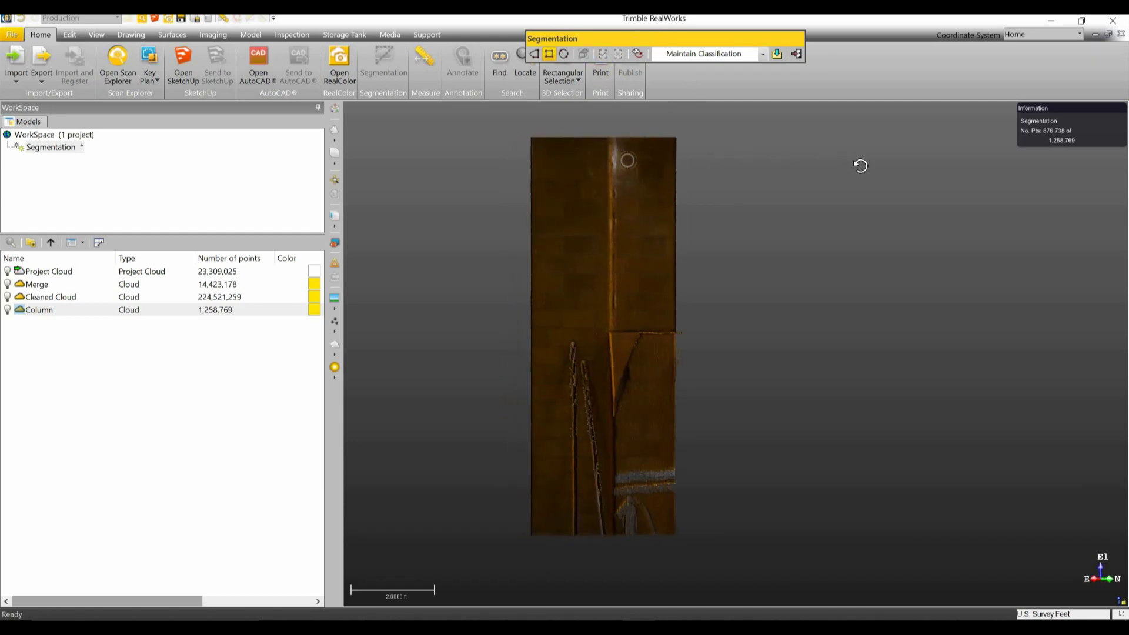
left_click(777, 54)
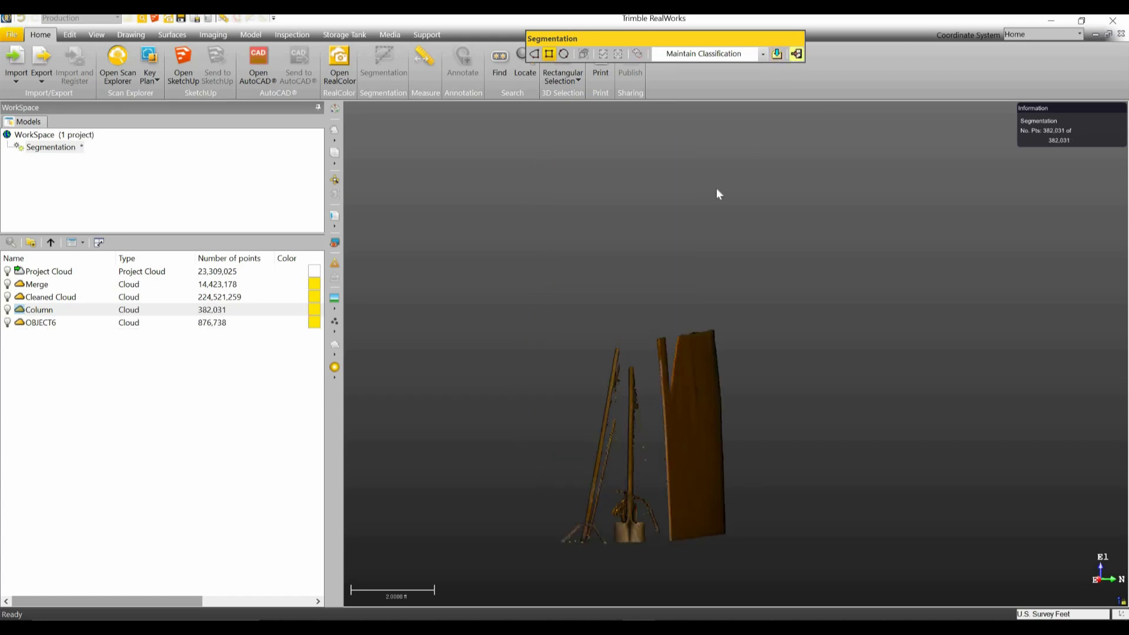
left_click_drag(748, 281, 456, 343)
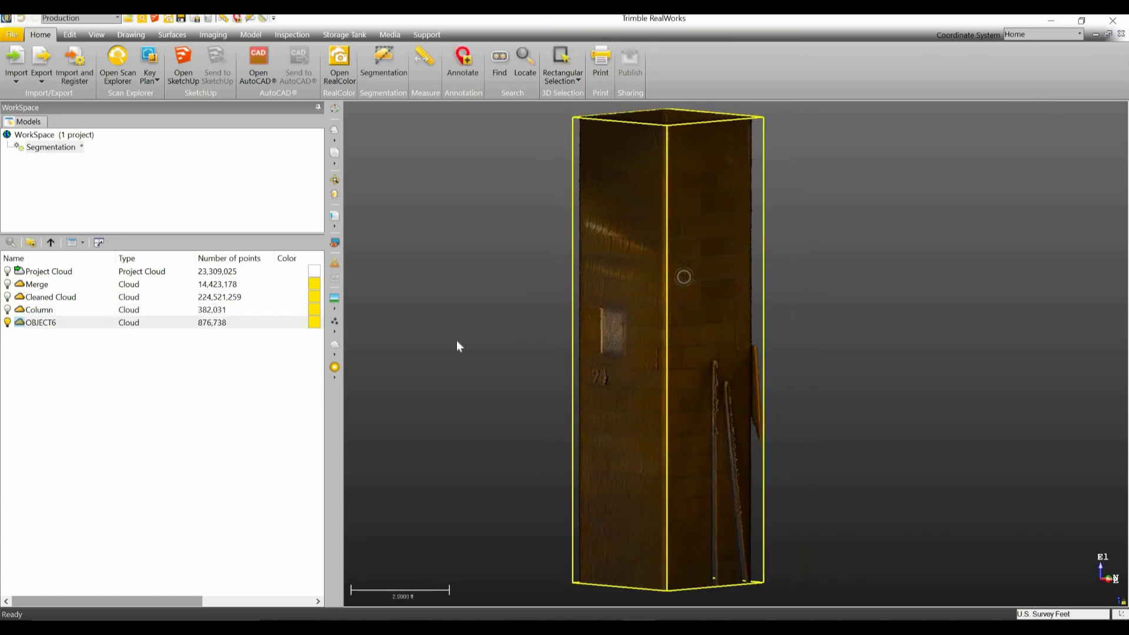
Step: Rename the OBJECT6 cloud as Column Cleaned
left_click(57, 323)
left_click(51, 310)
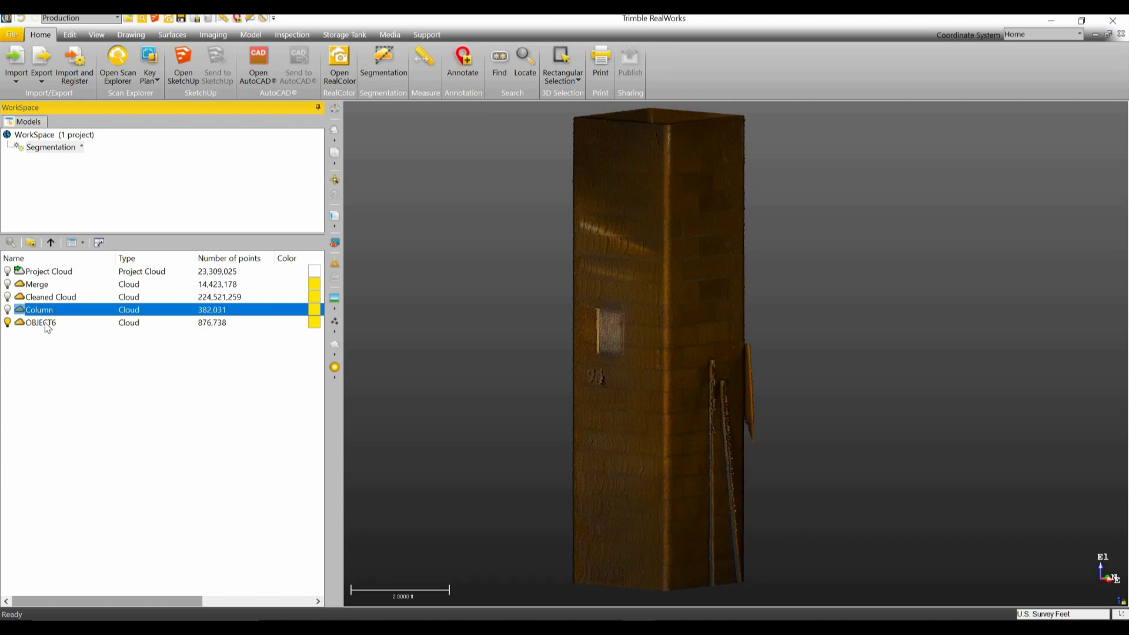
left_click(46, 323)
left_click(47, 323)
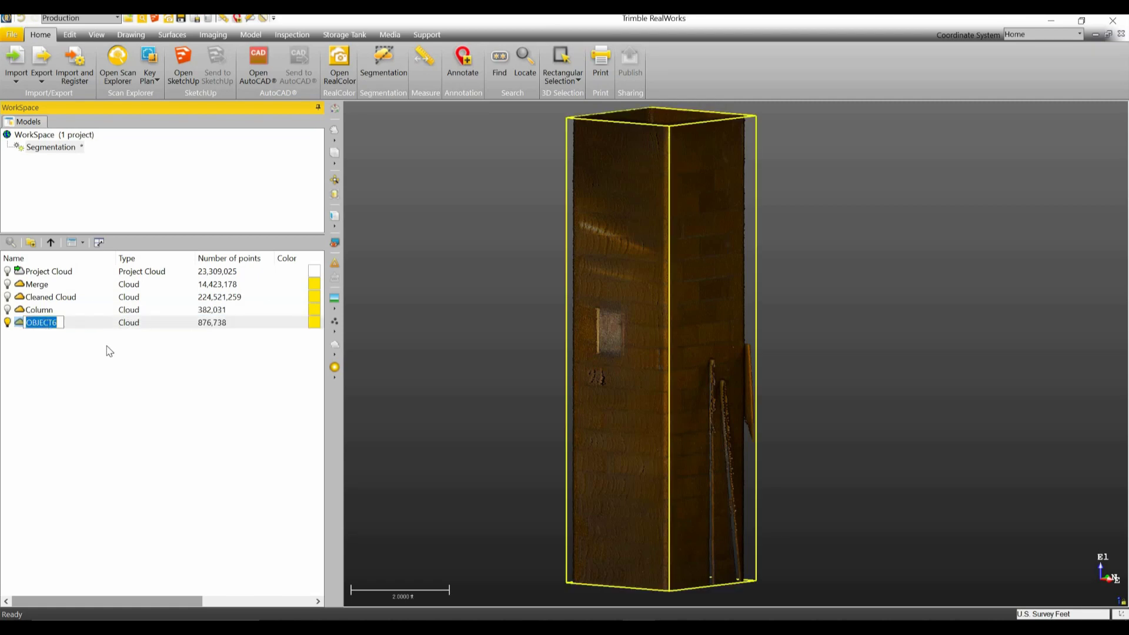
type("Column Clena")
type("e")
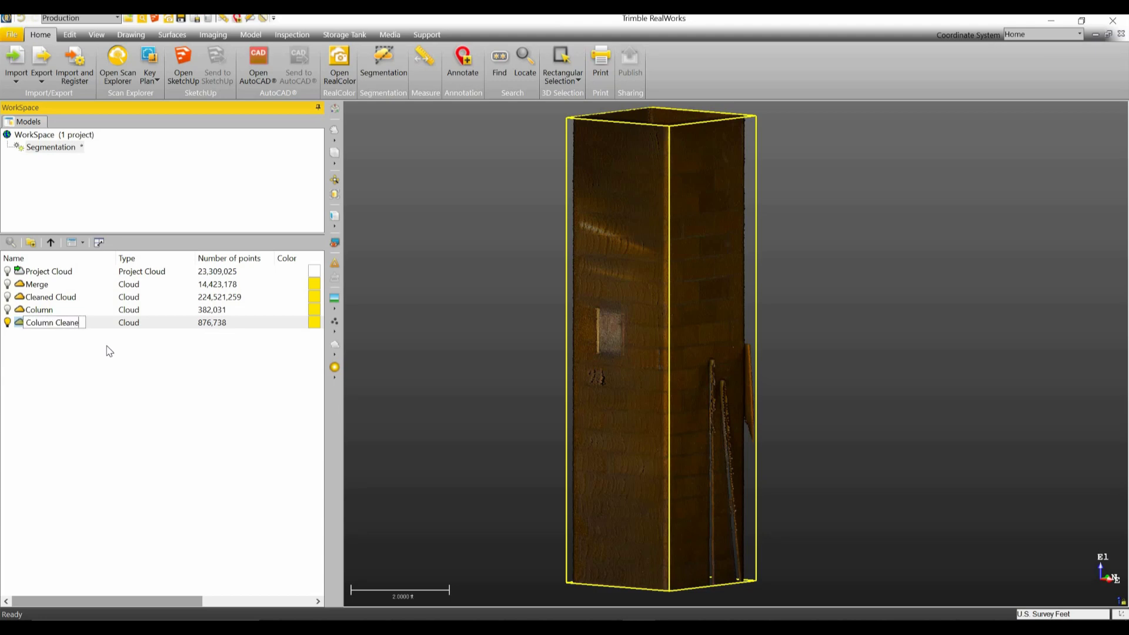
type("d")
key("Return")
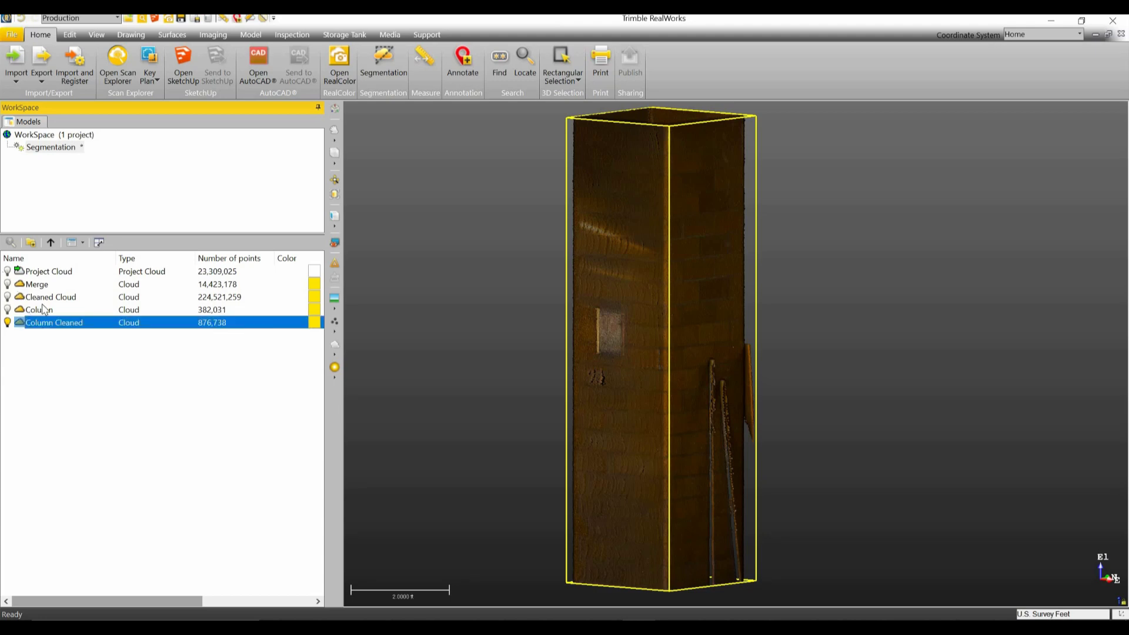
Step: Show the Cleaned Cloud and merge it with the Column Cleaned cloud
left_click(16, 300)
left_click(7, 297)
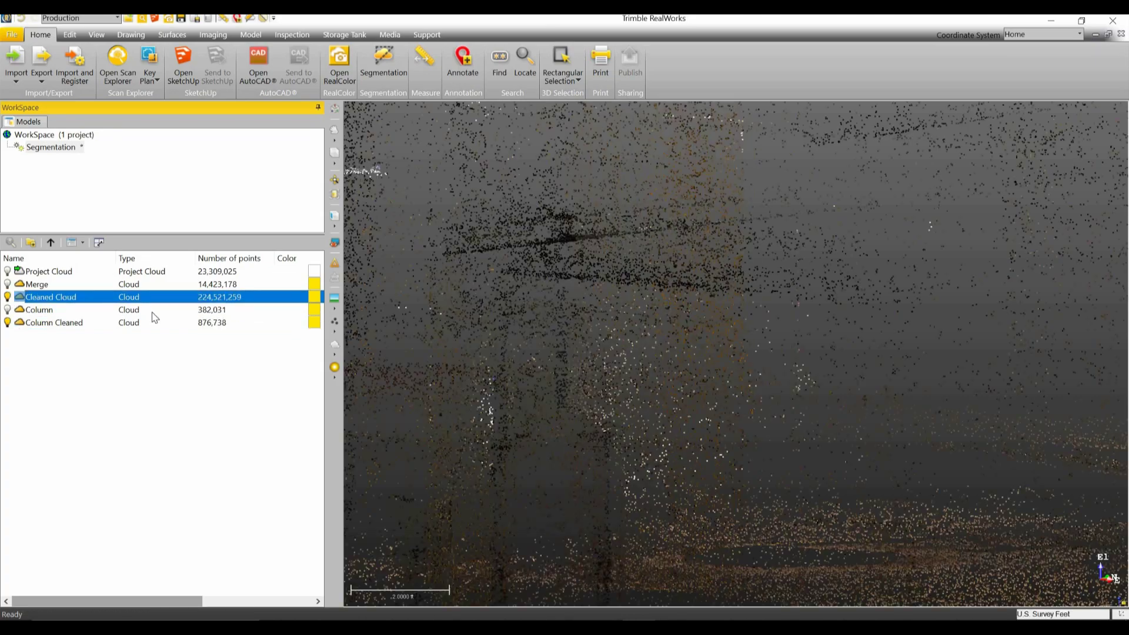
scroll(621, 286, "down", 5)
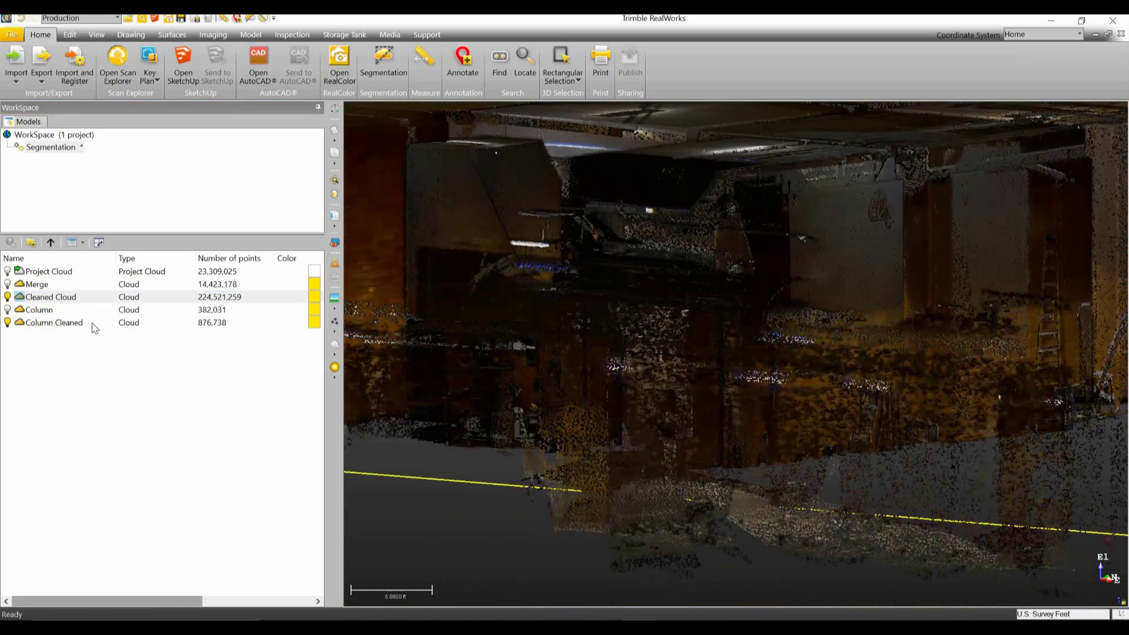
left_click(93, 324)
left_click(82, 298, "ctrl")
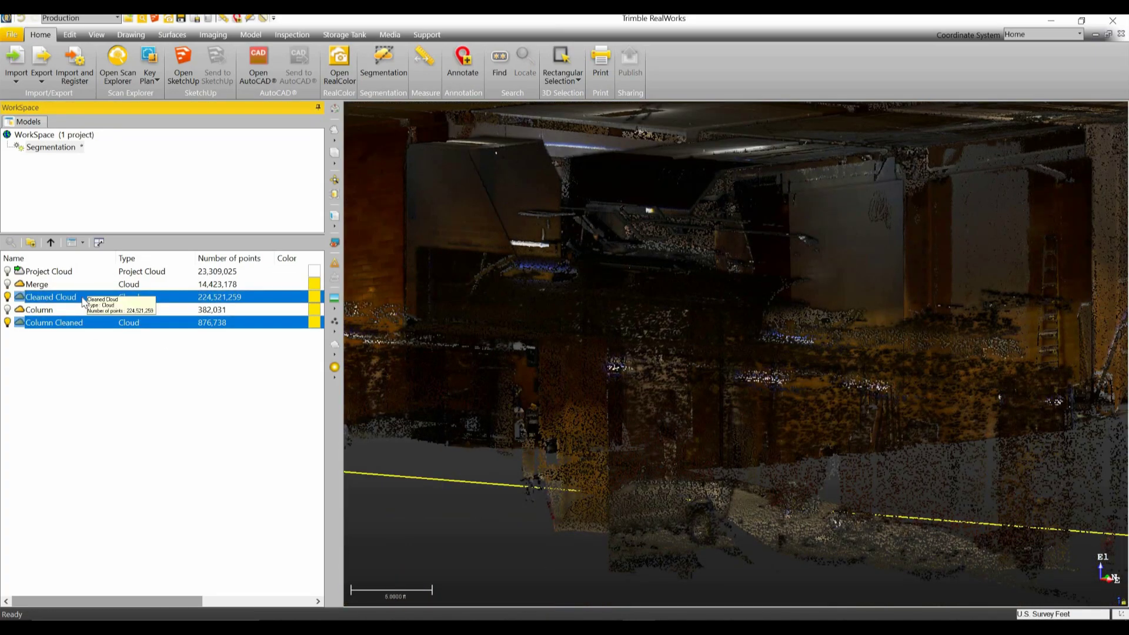
right_click(84, 302)
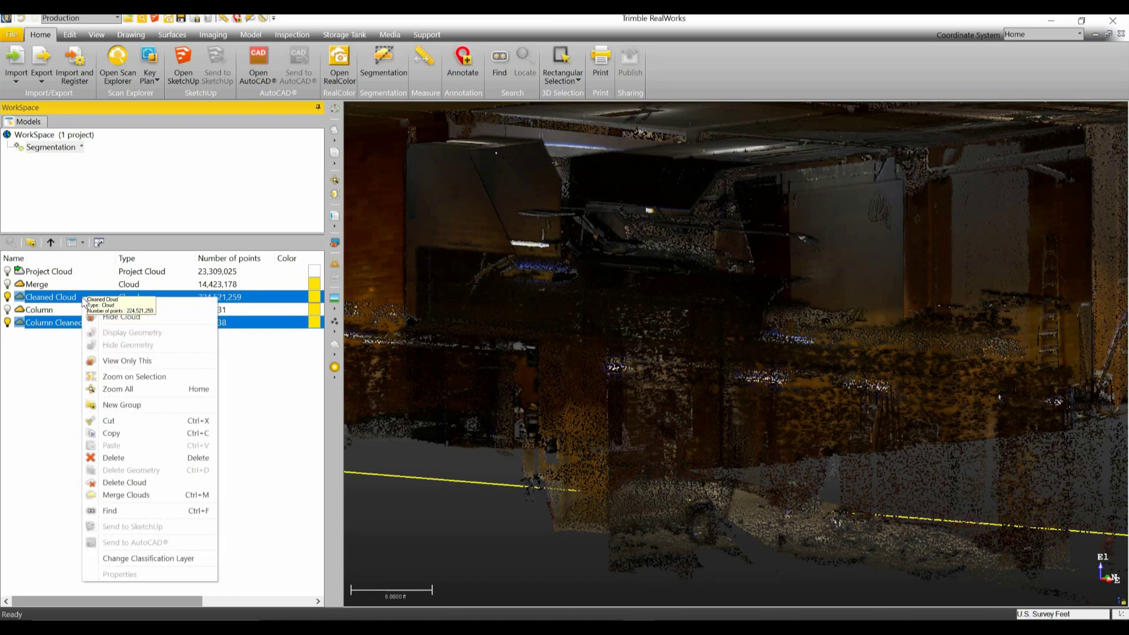
left_click(153, 497)
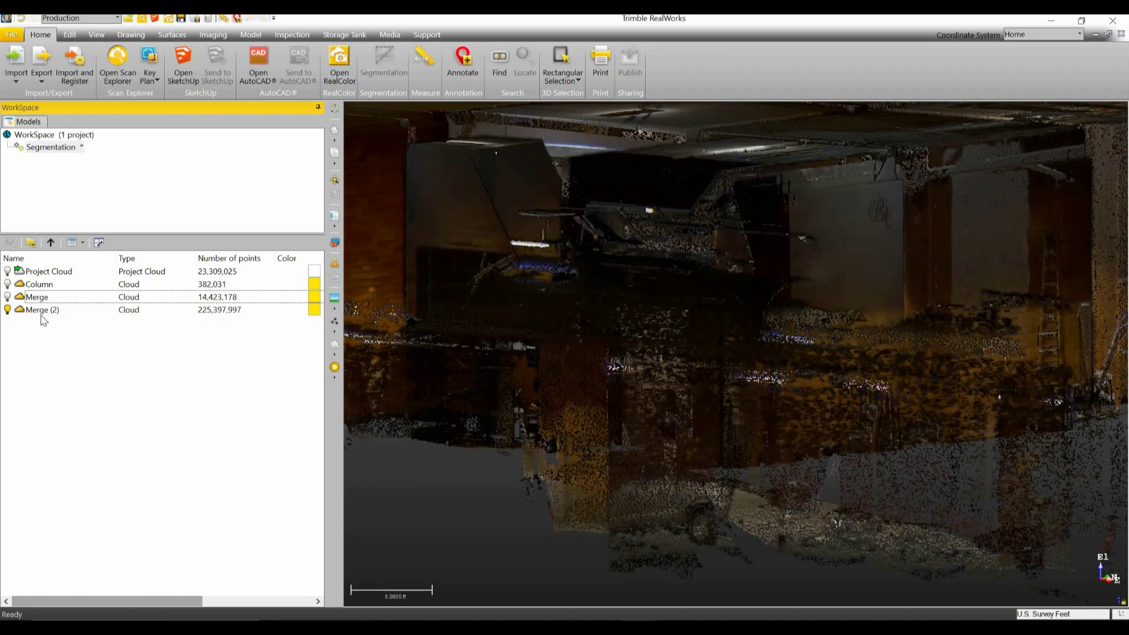
Step: Examine the Merge (2) cloud from outside and inspect its restored column, floor and walls from a scan station using Station-Based navigation
left_click_drag(742, 342, 750, 314)
scroll(750, 314, "down", 8)
middle_click_drag(673, 305, 194, 320)
left_click_drag(704, 312, 656, 312)
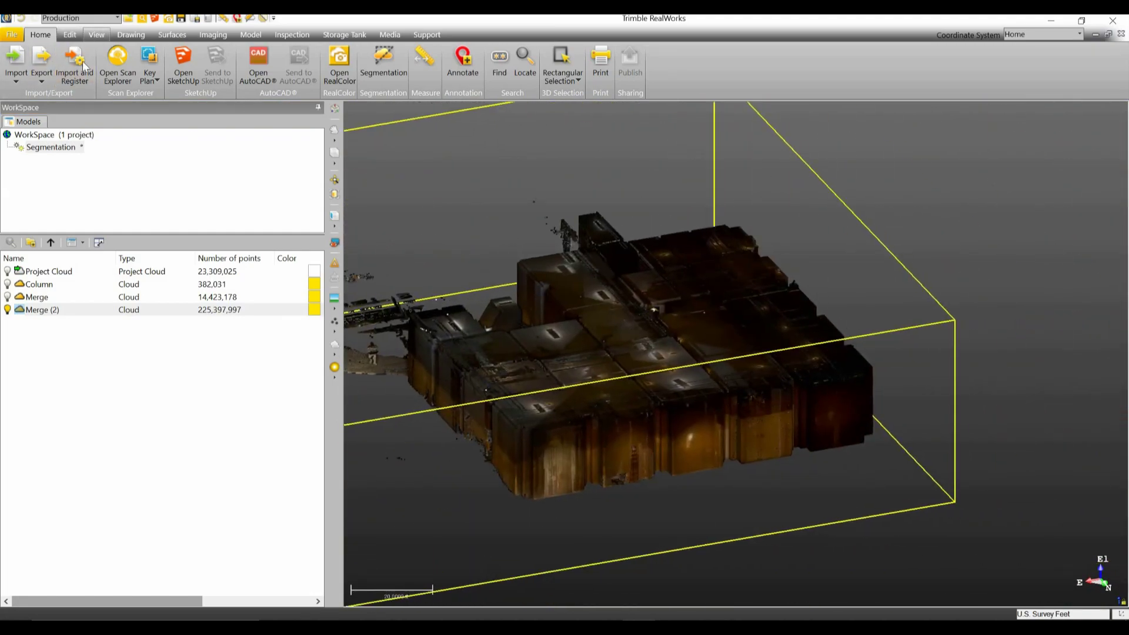
left_click(97, 34)
left_click(57, 80)
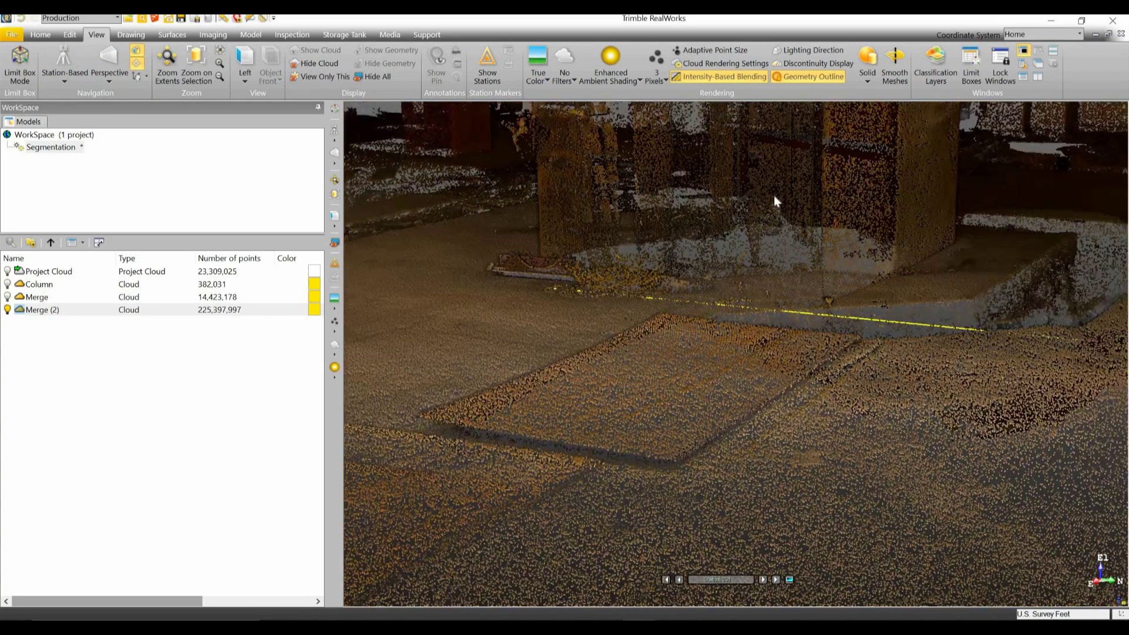
left_click_drag(774, 202, 274, 298)
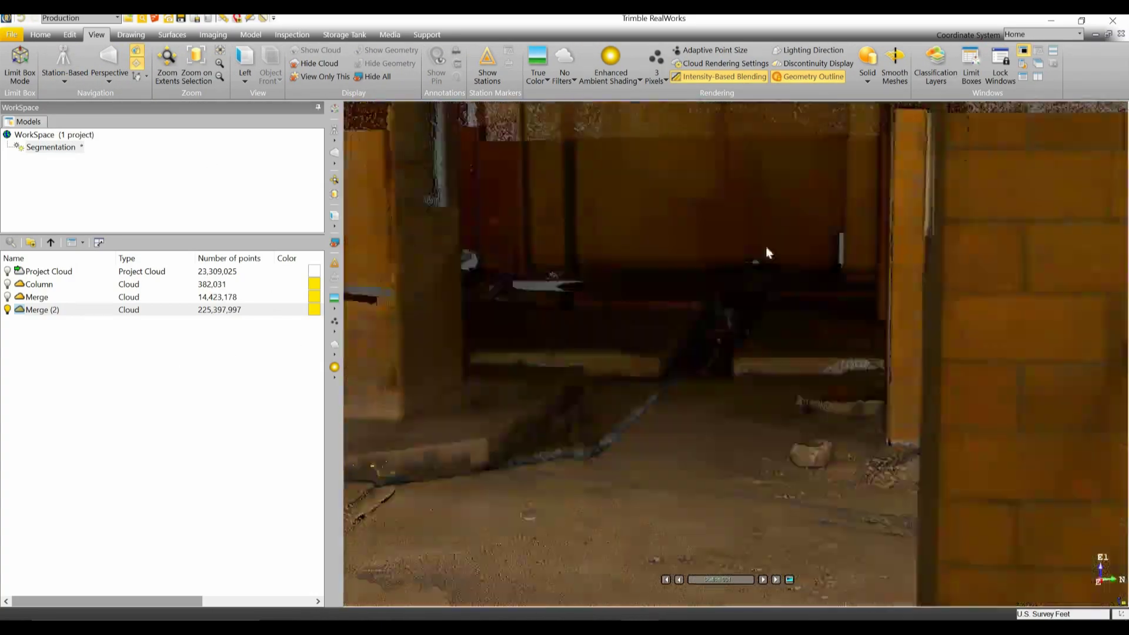
left_click_drag(766, 253, 376, 247)
scroll(774, 244, "down", 6)
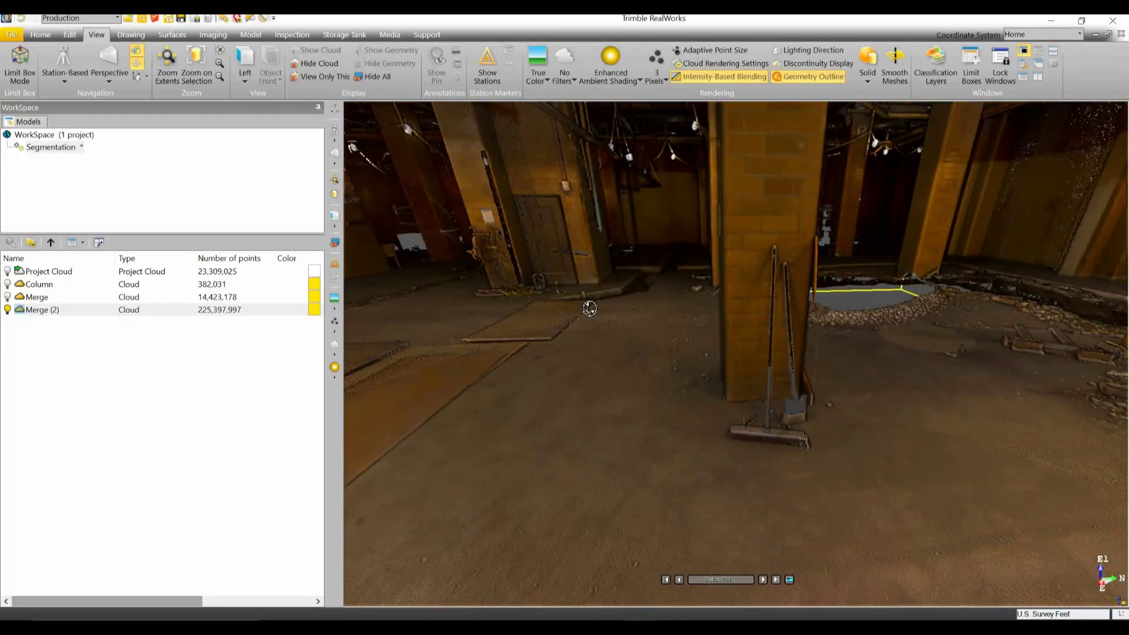
left_click_drag(490, 311, 494, 304)
left_click_drag(733, 264, 543, 242)
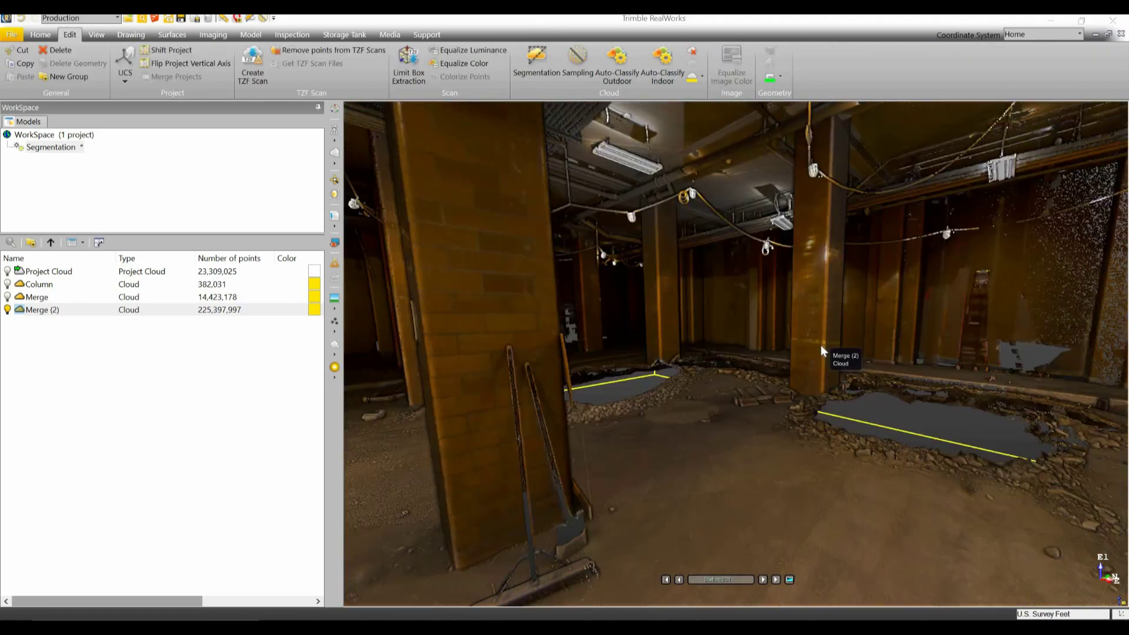
left_click_drag(821, 351, 615, 376)
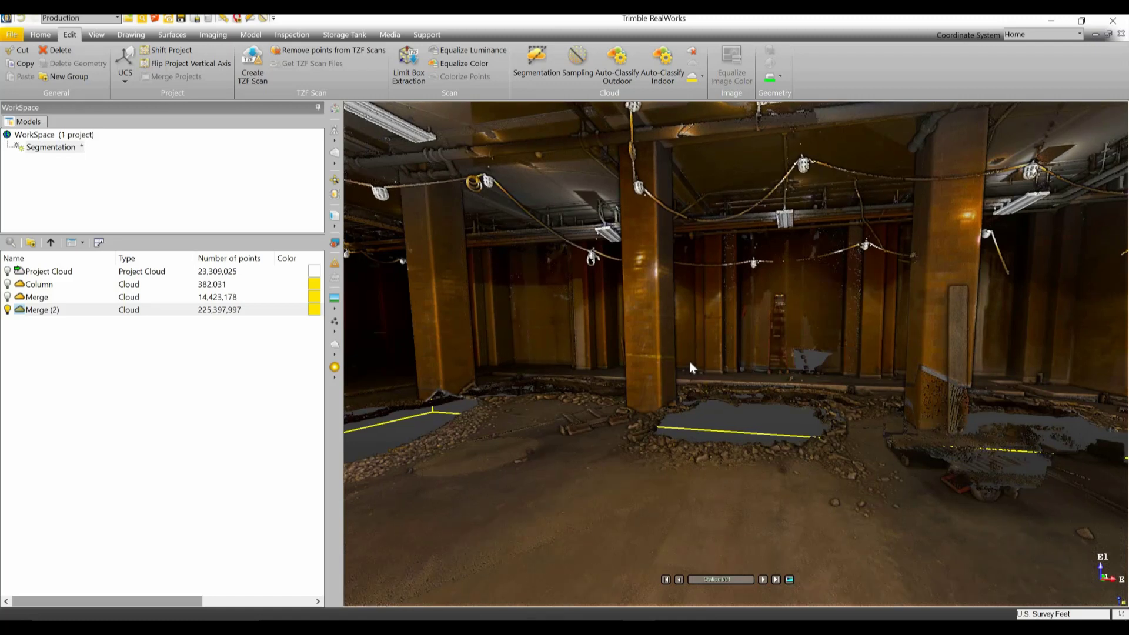